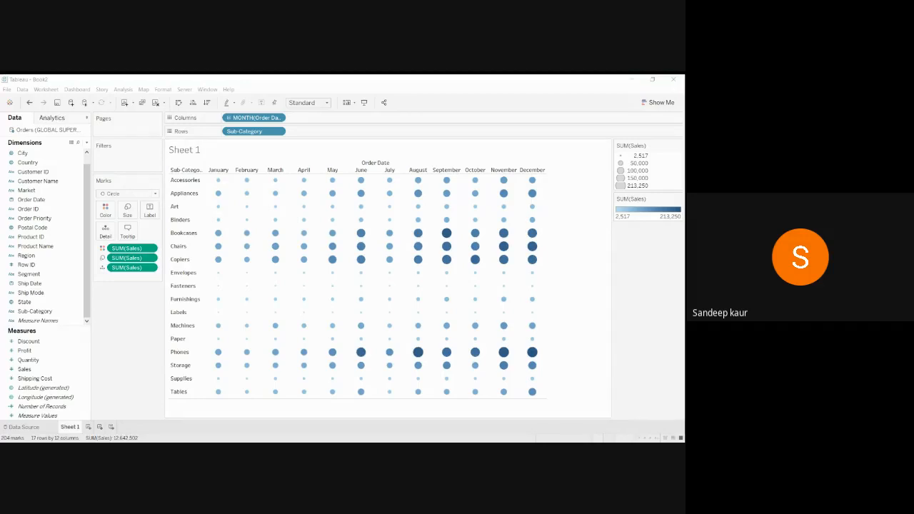
Switch back to Tableau and show the Orders table from GLOBAL SUPER STORE 2016 SALES.
{"action": "key", "text": "alt+Tab"}
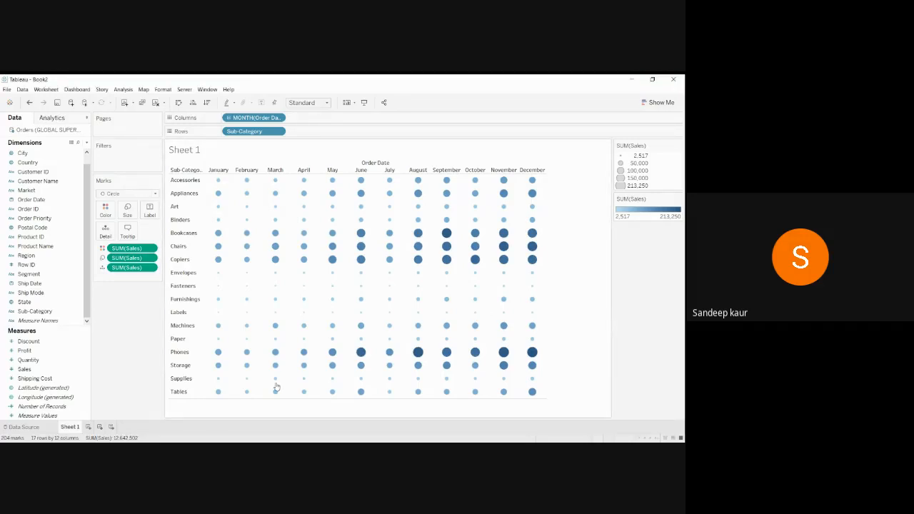
{"action": "left_click", "coordinate": [23, 427]}
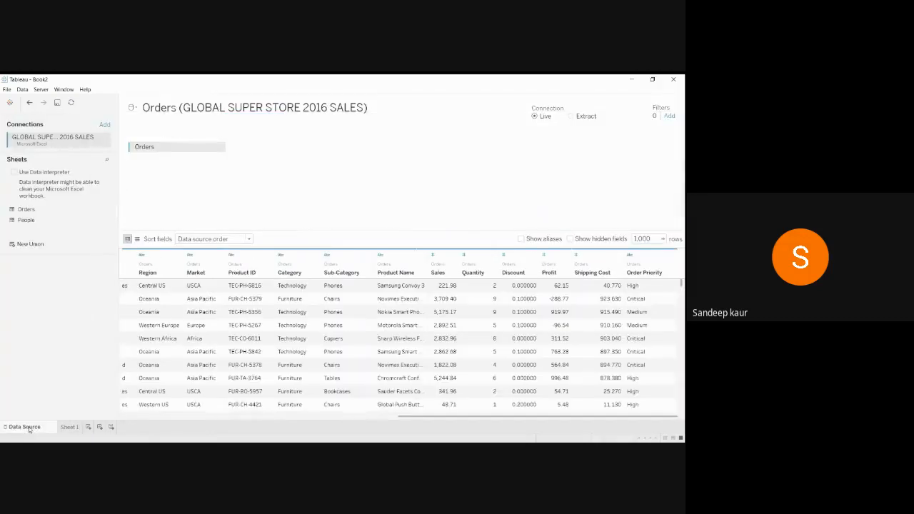
Scroll the Orders grid back to its first columns and return to the Sheet 1 circle chart.
{"action": "left_click_drag", "start_coordinate": [444, 417], "coordinate": [361, 418]}
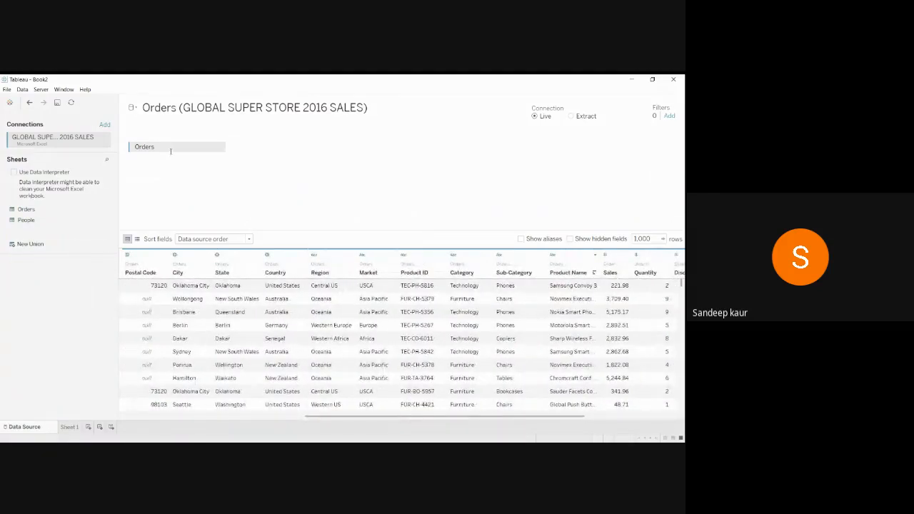
{"action": "left_click", "coordinate": [65, 430]}
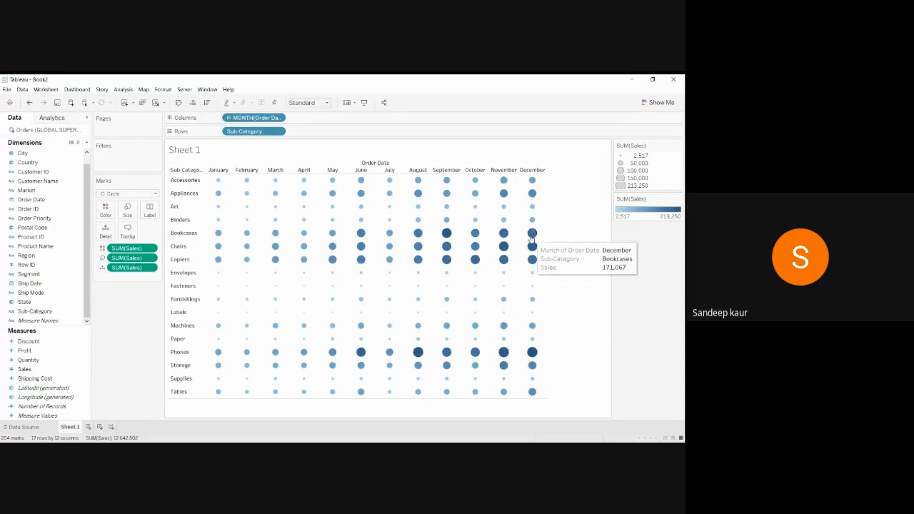
Create an empty Sheet 2 next to the Sheet 1 sales circle chart.
{"action": "mouse_move", "coordinate": [532, 237]}
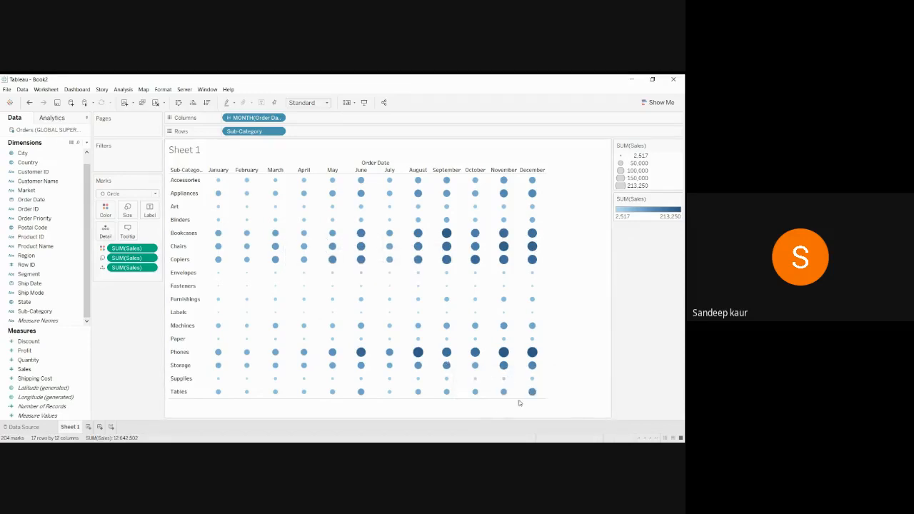
{"action": "mouse_move", "coordinate": [533, 394]}
{"action": "mouse_move", "coordinate": [537, 374]}
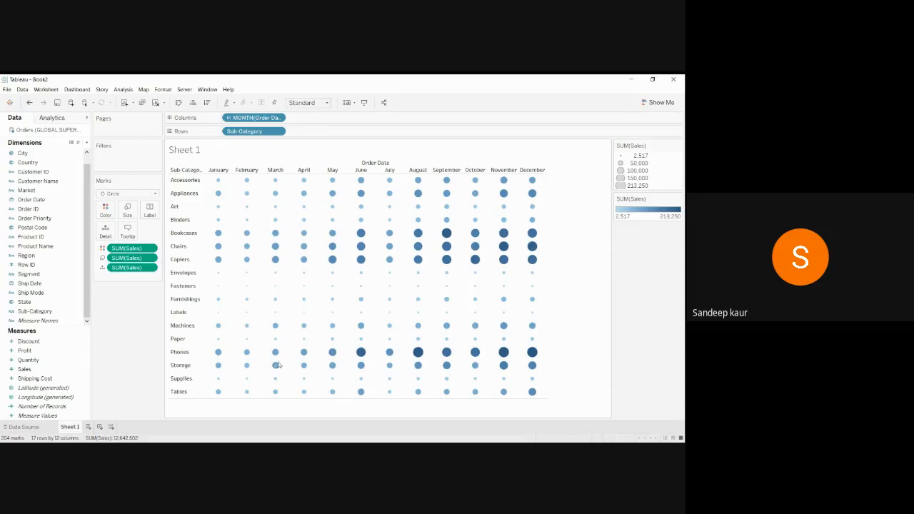
{"action": "left_click", "coordinate": [88, 427]}
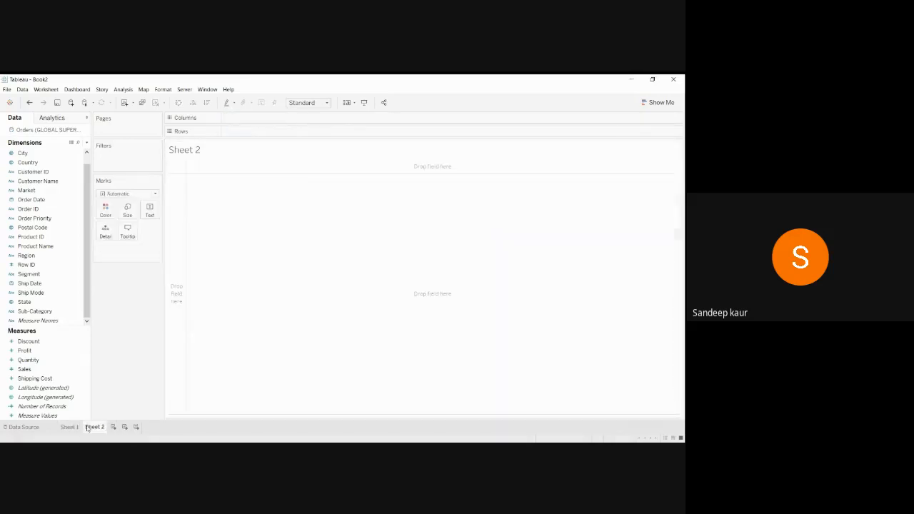
Put MONTH(Order Date) on Columns and Sub-Category on Rows in Sheet 2.
{"action": "left_click", "coordinate": [43, 217]}
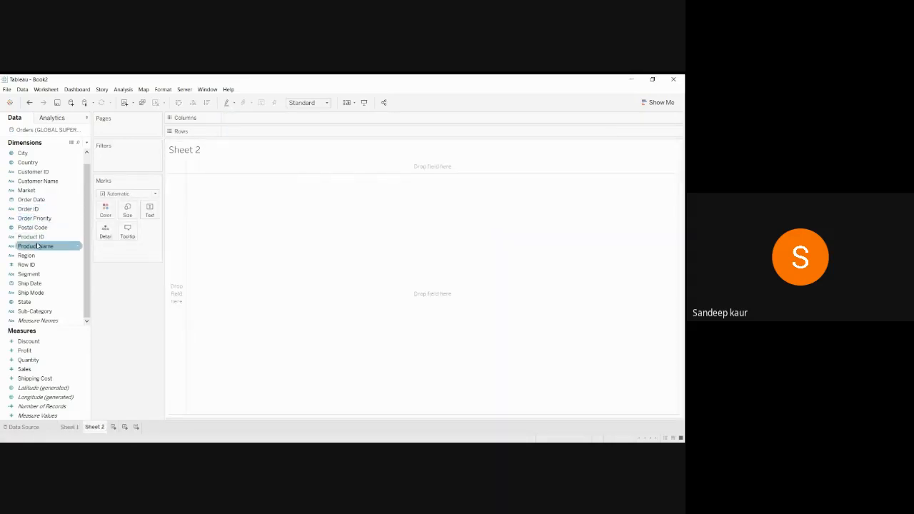
{"action": "left_click_drag", "start_coordinate": [47, 204], "coordinate": [278, 120]}
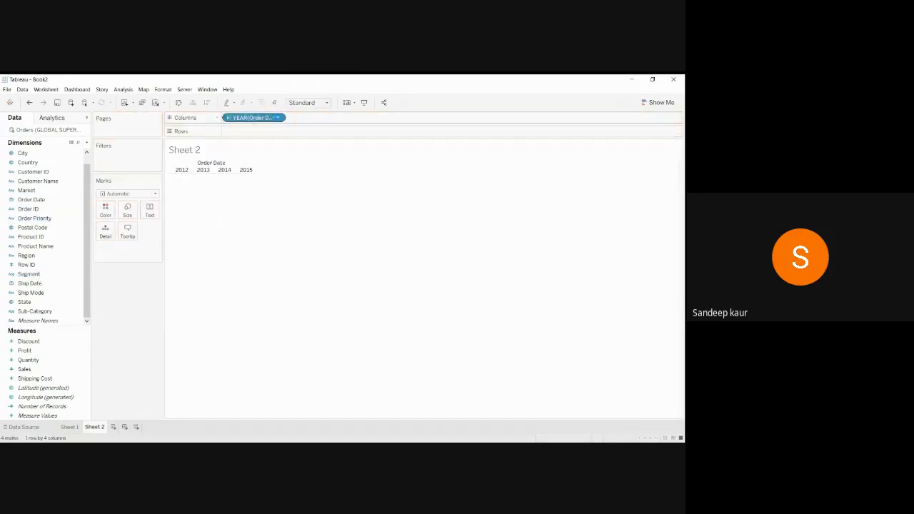
{"action": "left_click", "coordinate": [277, 118]}
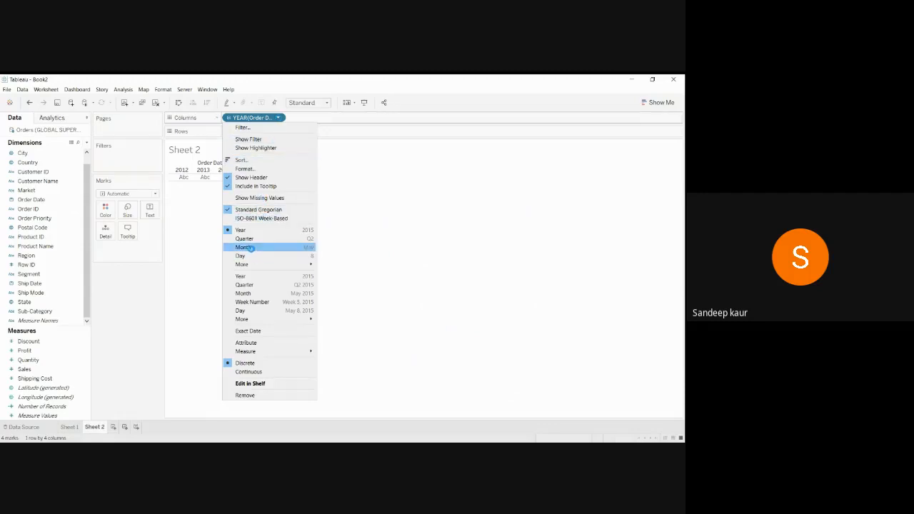
{"action": "left_click", "coordinate": [244, 248]}
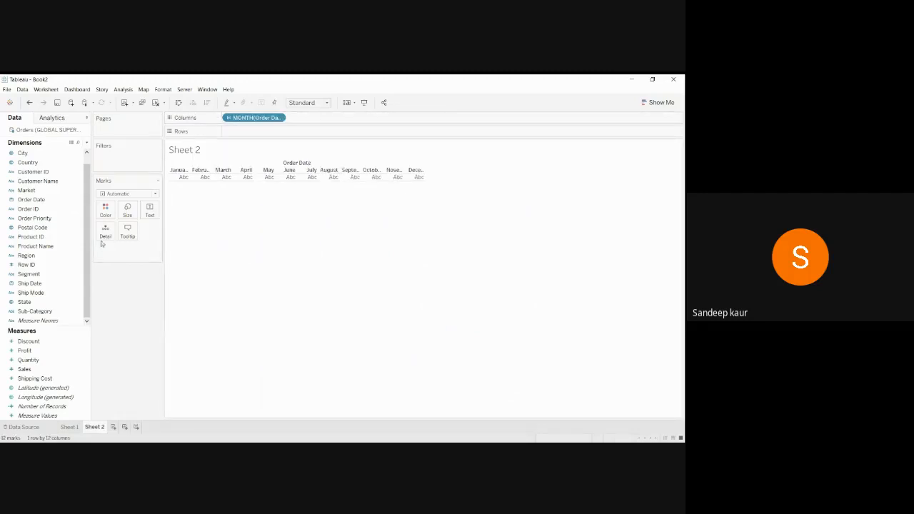
{"action": "left_click", "coordinate": [47, 200]}
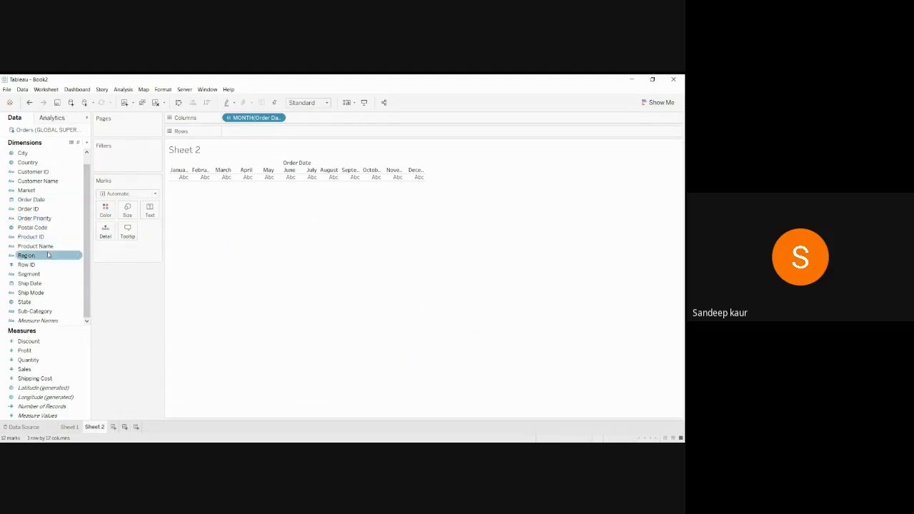
{"action": "left_click_drag", "start_coordinate": [47, 312], "coordinate": [258, 136]}
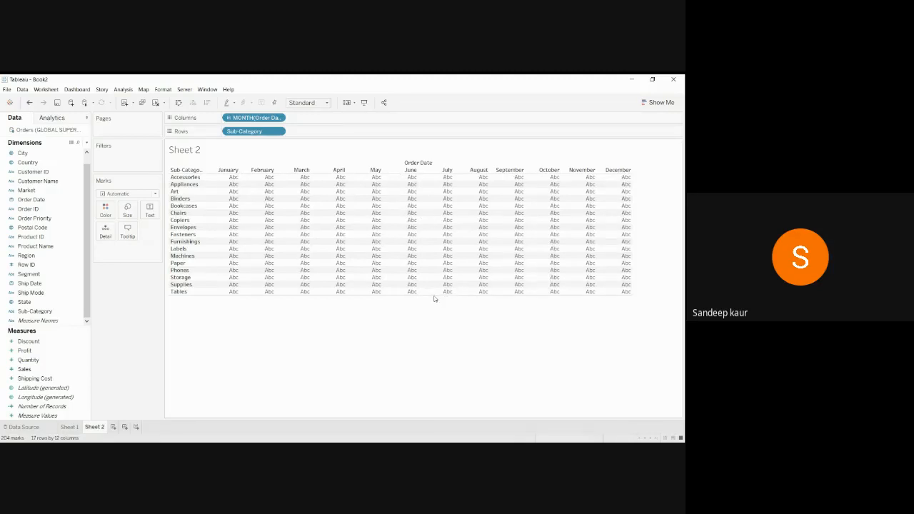
Make the table rows taller and shade each cell by SUM(Sales), 2,517 to 213,250.
{"action": "left_click_drag", "start_coordinate": [435, 295], "coordinate": [439, 410]}
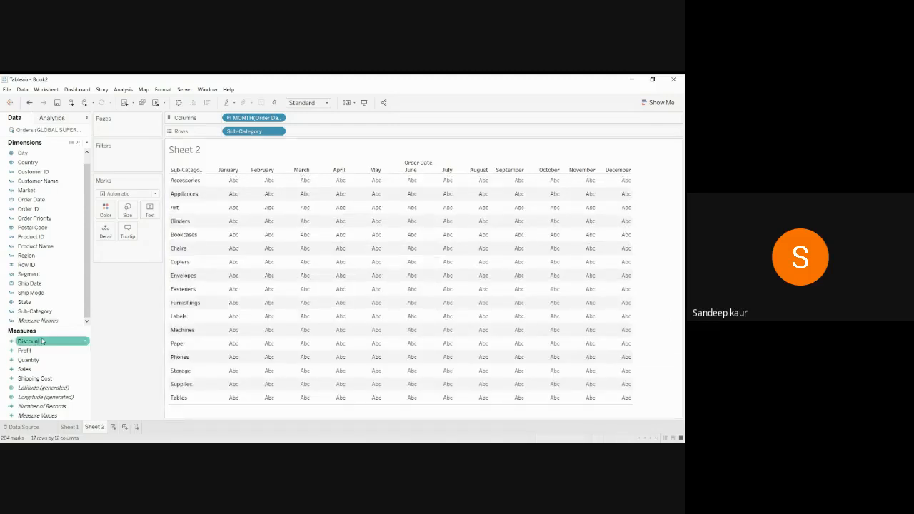
{"action": "left_click", "coordinate": [39, 369]}
{"action": "left_click_drag", "start_coordinate": [39, 369], "coordinate": [105, 208]}
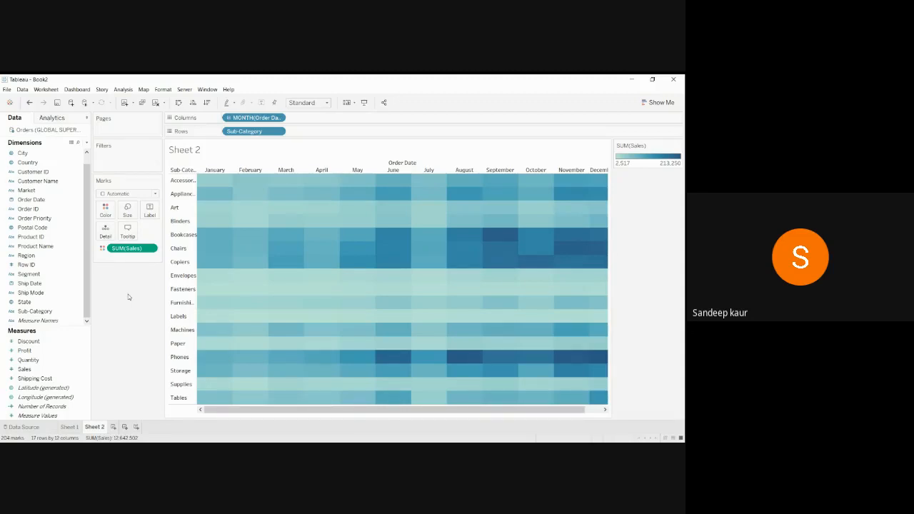
Size the Sheet 2 marks by SUM(Sales), so squares scale from 2,517 to 213,250.
{"action": "mouse_move", "coordinate": [500, 237]}
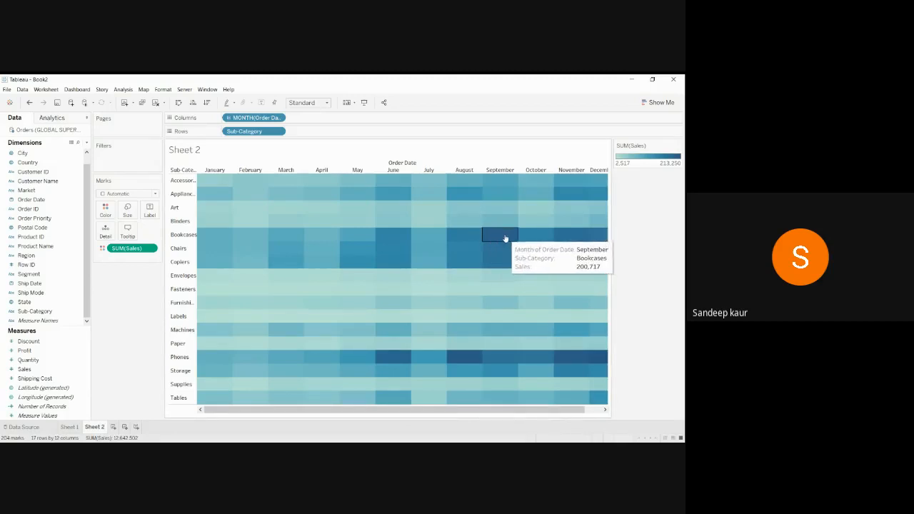
{"action": "mouse_move", "coordinate": [459, 359]}
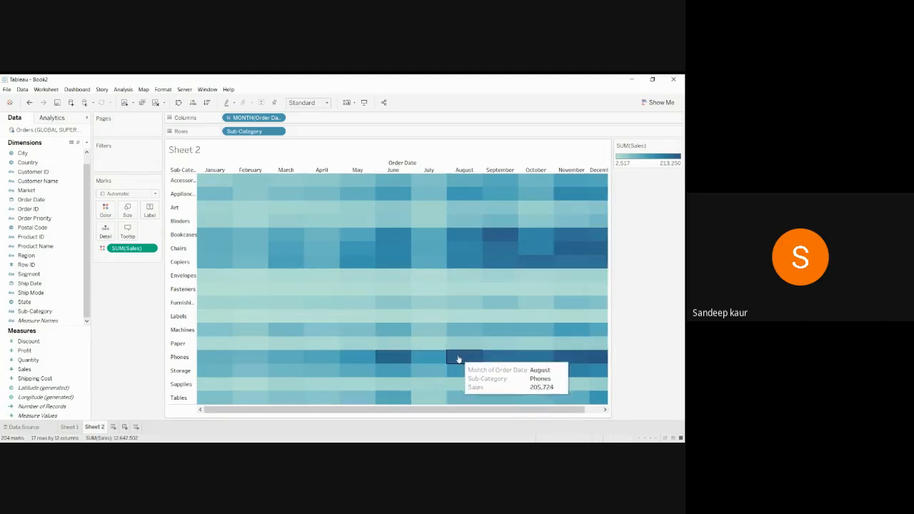
{"action": "mouse_move", "coordinate": [574, 252]}
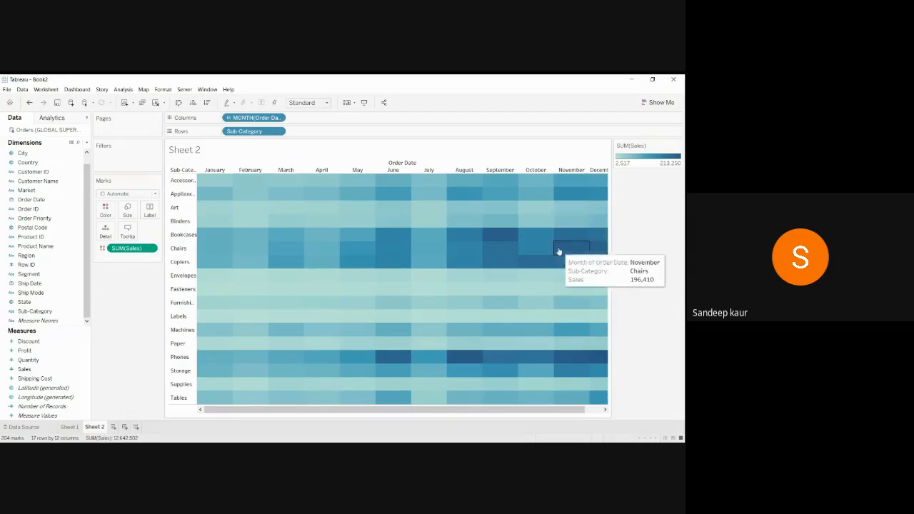
{"action": "mouse_move", "coordinate": [303, 279]}
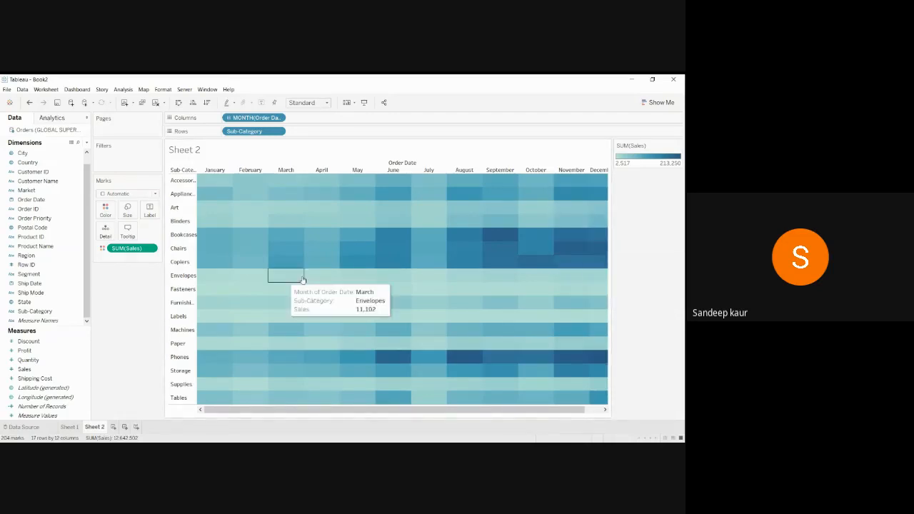
{"action": "left_click", "coordinate": [24, 369]}
{"action": "left_click_drag", "start_coordinate": [24, 369], "coordinate": [125, 215]}
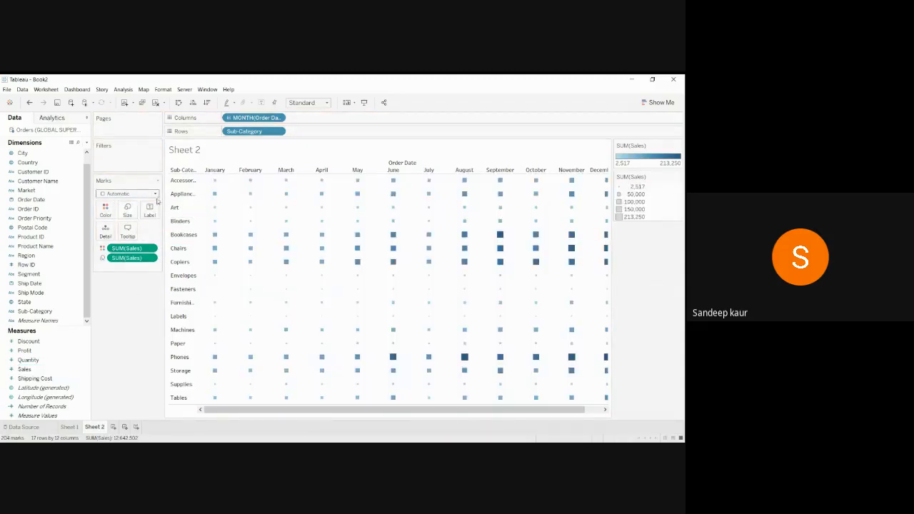
Change the mark type to Circle and fit all twelve months across the view width.
{"action": "left_click", "coordinate": [156, 195]}
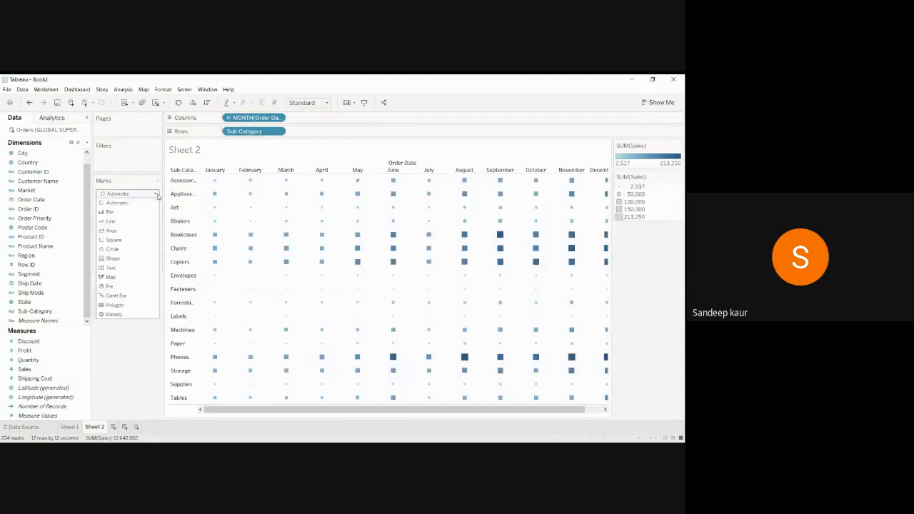
{"action": "left_click", "coordinate": [129, 249]}
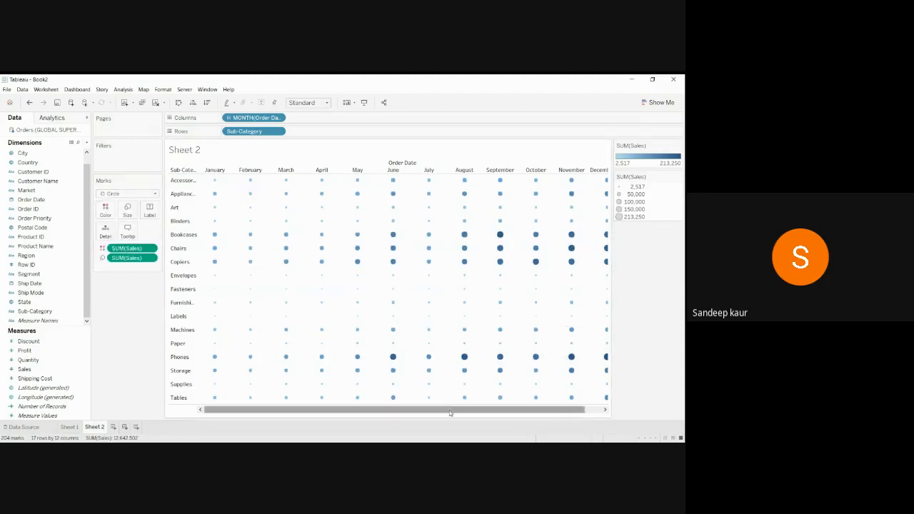
{"action": "left_click_drag", "start_coordinate": [504, 411], "coordinate": [521, 411]}
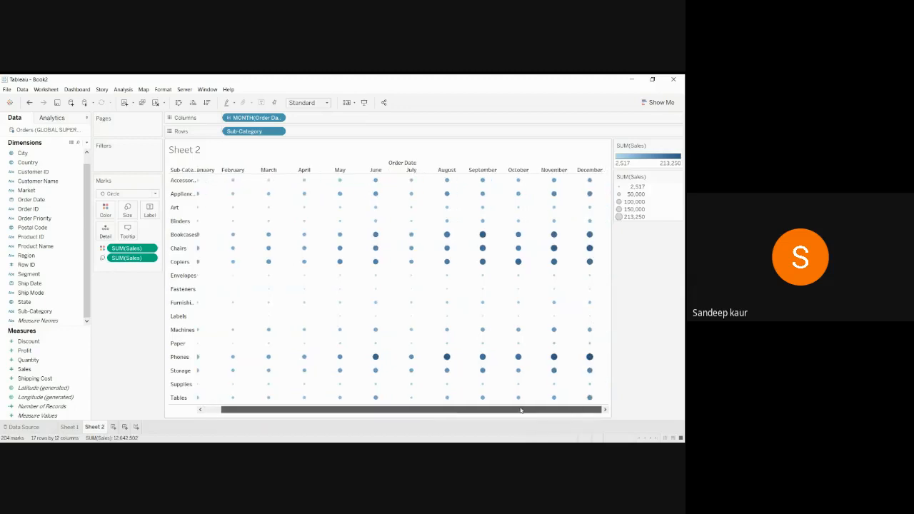
{"action": "mouse_move", "coordinate": [588, 276]}
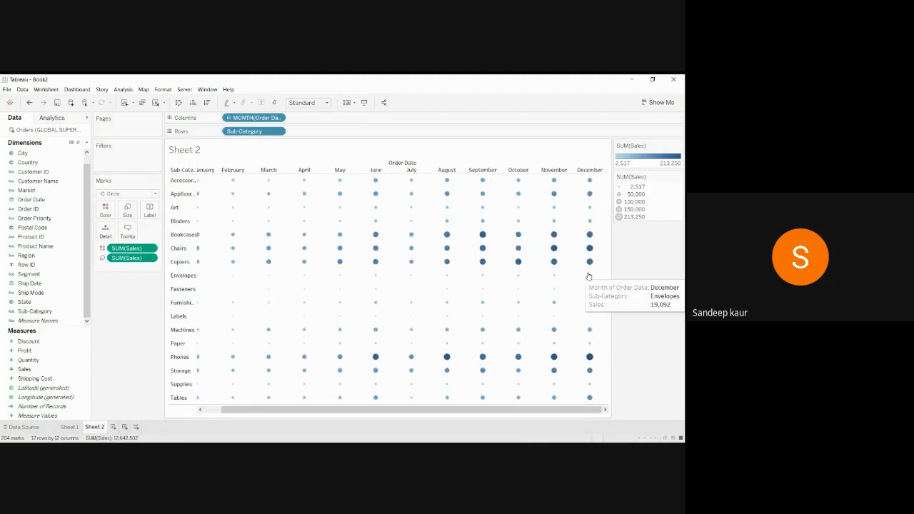
{"action": "key", "text": "ctrl+Left"}
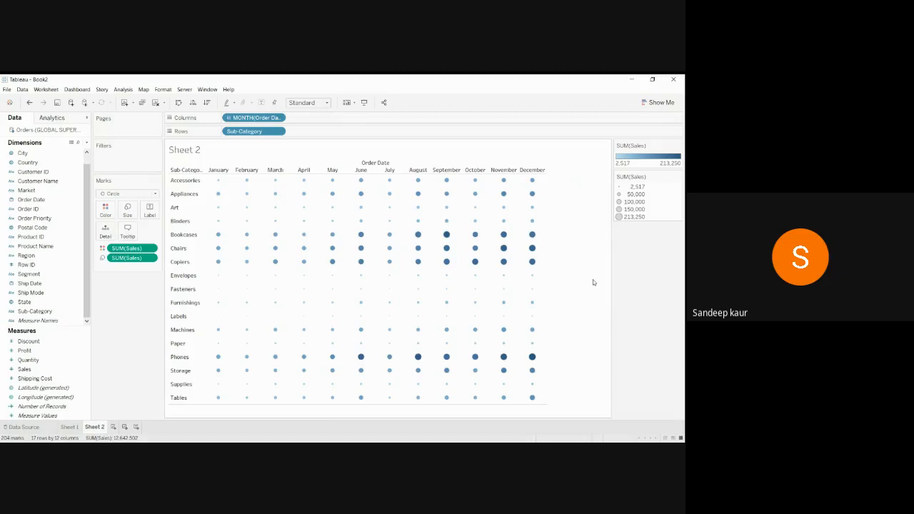
{"action": "left_click", "coordinate": [131, 214]}
Enlarge all circles with the Size slider so Phones, Chairs and Copiers stand out.
{"action": "left_click_drag", "start_coordinate": [140, 231], "coordinate": [154, 231]}
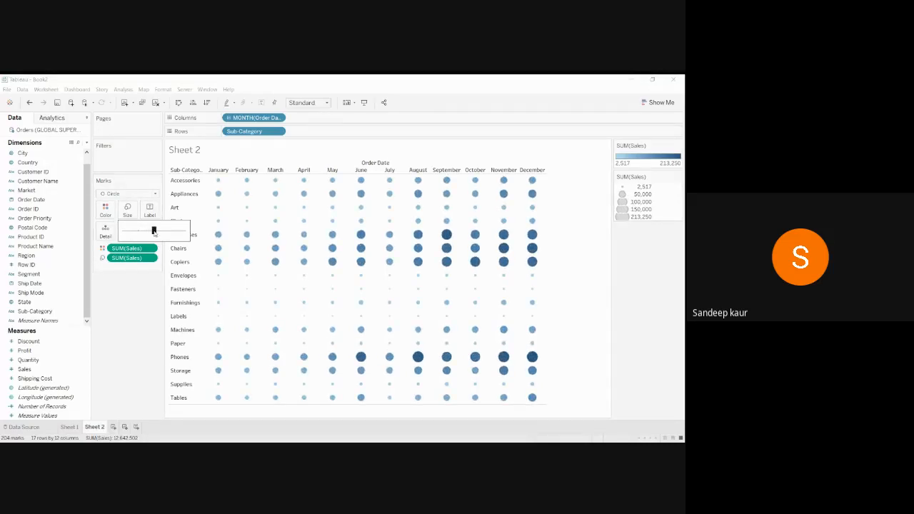
{"action": "left_click", "coordinate": [147, 325]}
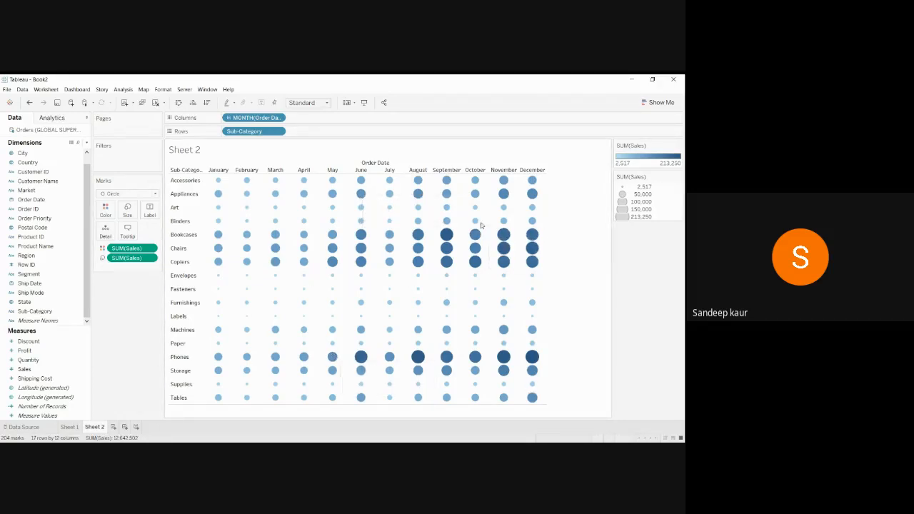
{"action": "mouse_move", "coordinate": [244, 319]}
{"action": "mouse_move", "coordinate": [508, 211]}
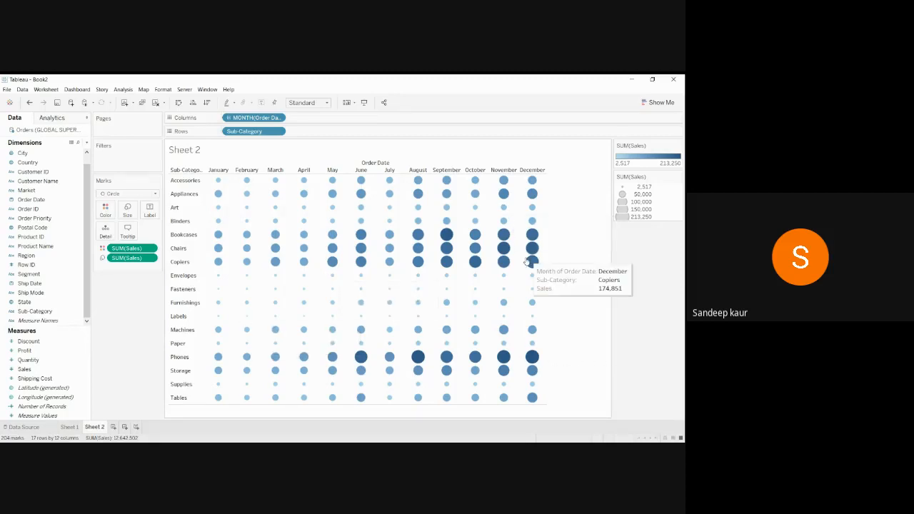
{"action": "mouse_move", "coordinate": [532, 248]}
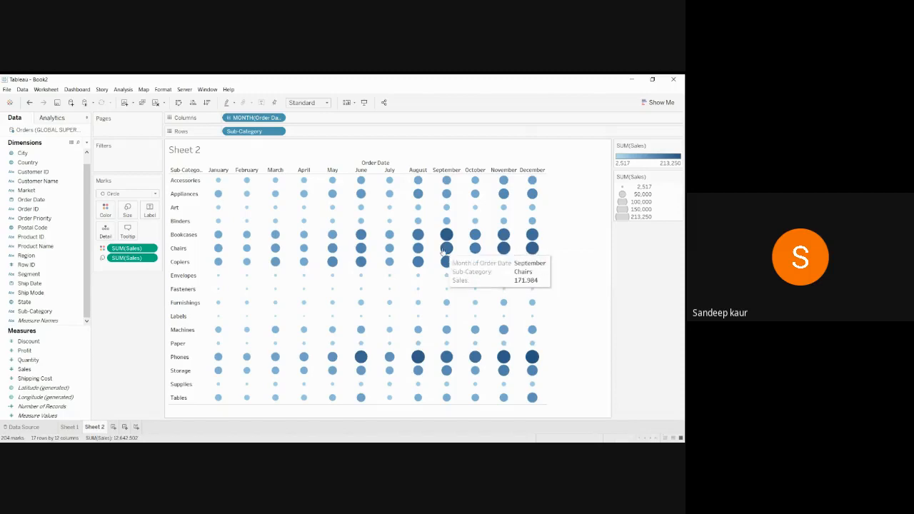
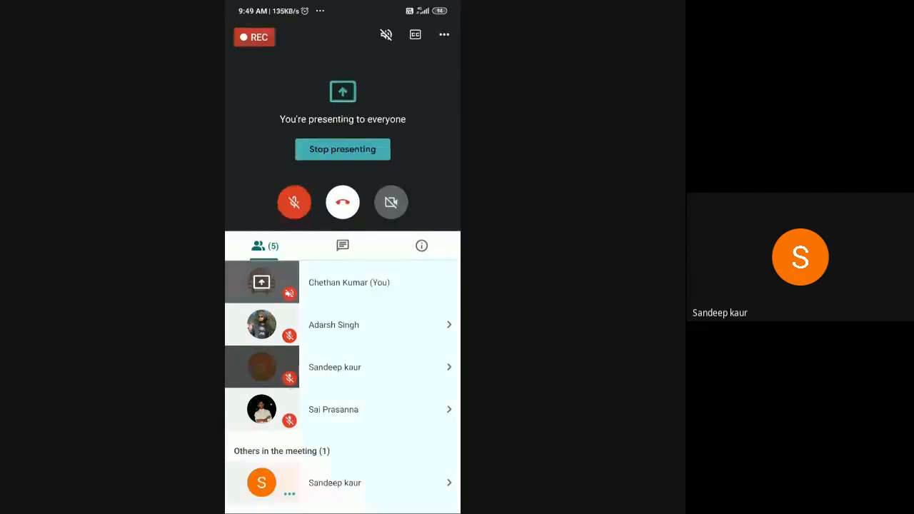
Route the Google Meet call audio to the speaker and raise the volume to full.
{"action": "left_click", "coordinate": [386, 34]}
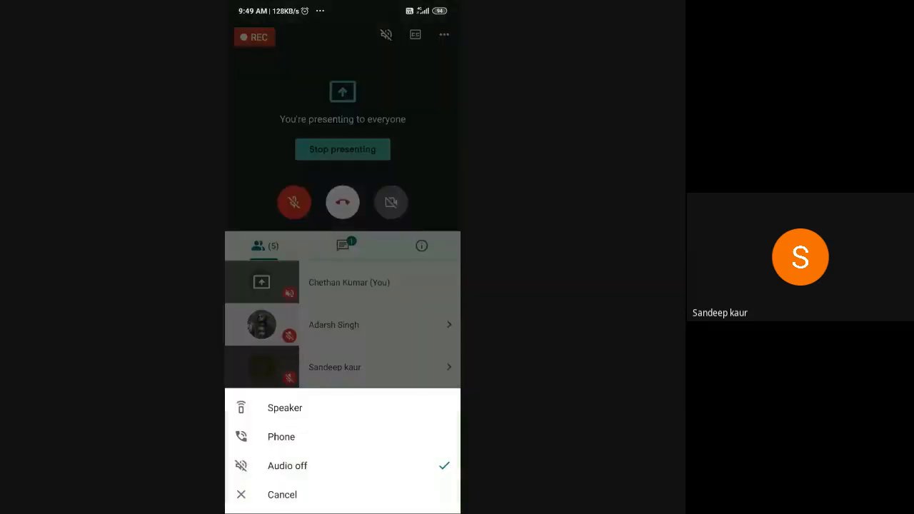
{"action": "left_click", "coordinate": [285, 408]}
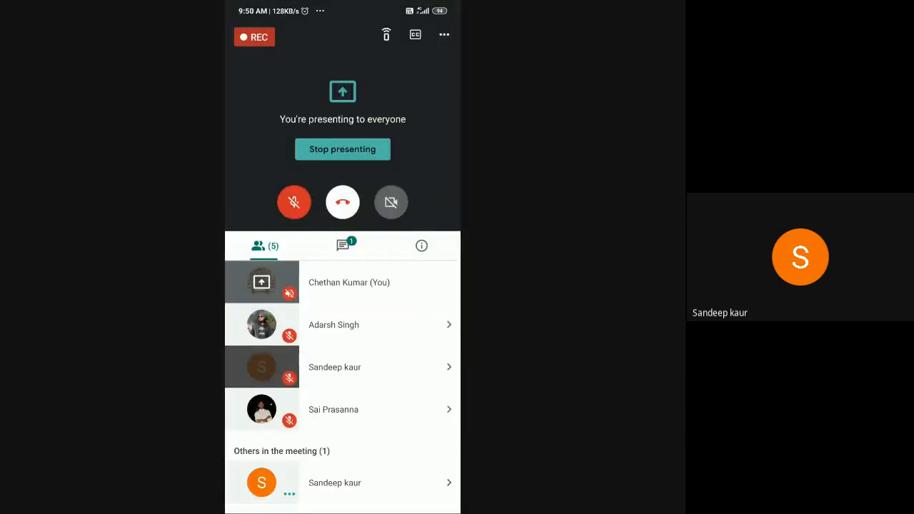
{"action": "key", "text": "XF86AudioRaiseVolume"}
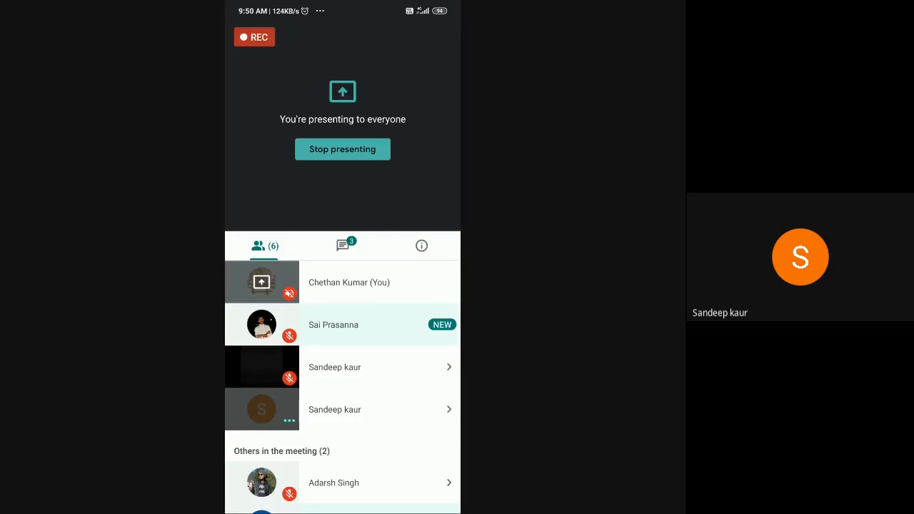
Read the chat messages, then return to the People list and scroll through it.
{"action": "left_click", "coordinate": [343, 246]}
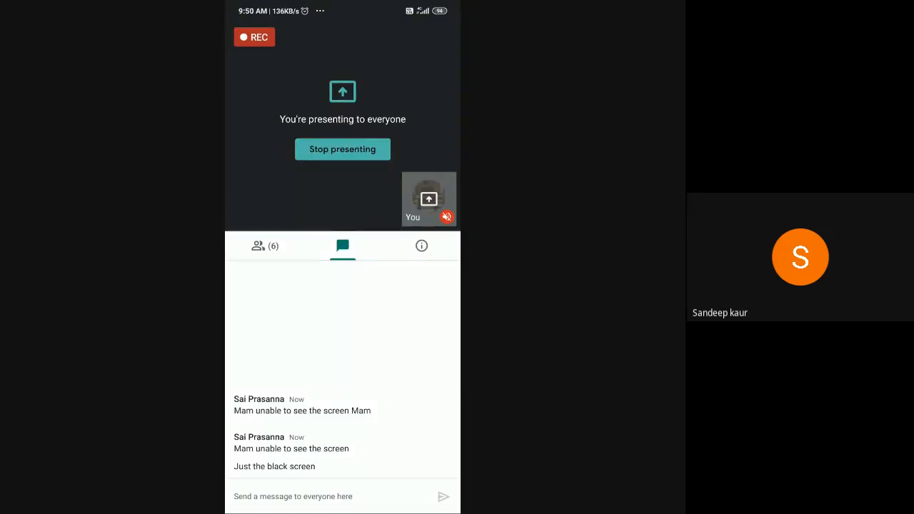
{"action": "left_click", "coordinate": [265, 246]}
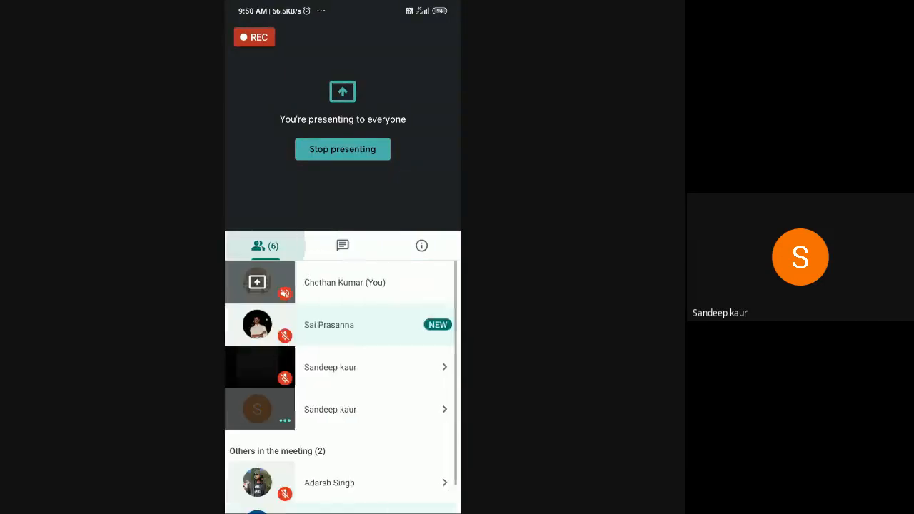
{"action": "scroll", "coordinate": [343, 387], "scroll_direction": "down", "scroll_amount": 1}
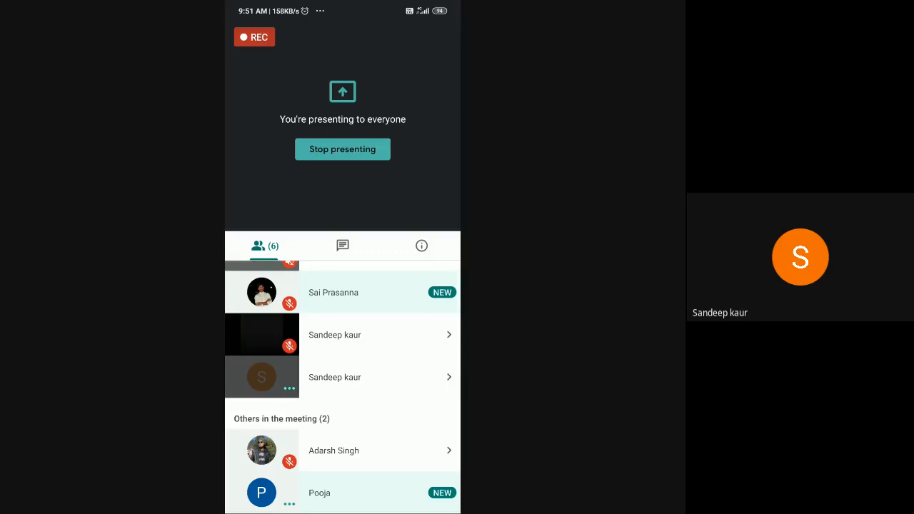
{"action": "scroll", "coordinate": [343, 387], "scroll_direction": "up", "scroll_amount": 1}
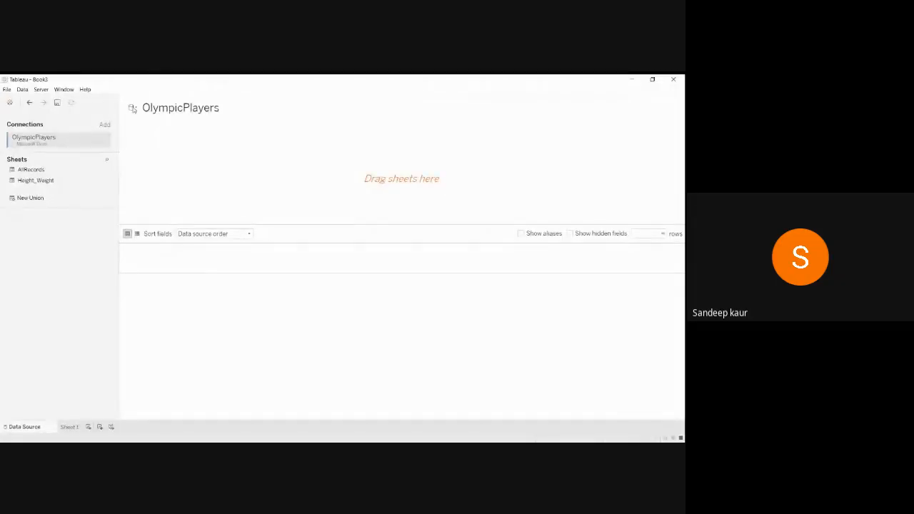
Add the AllRecords sheet to the OlympicPlayers data source and switch to the empty Sheet 1.
{"action": "left_click_drag", "start_coordinate": [34, 171], "coordinate": [190, 165]}
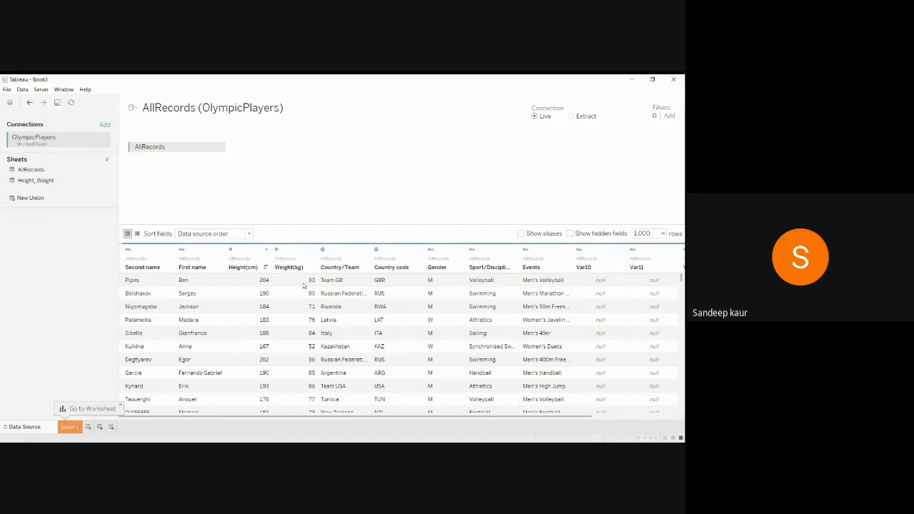
{"action": "left_click", "coordinate": [70, 429]}
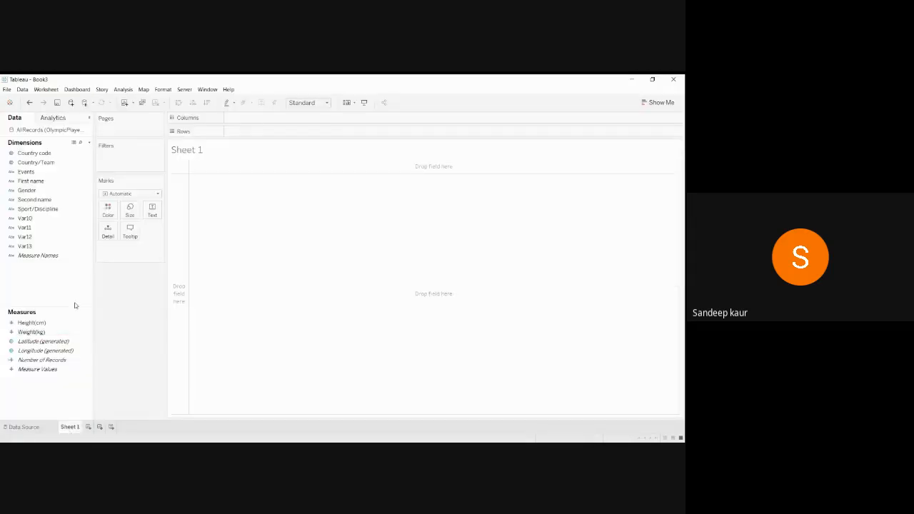
Place Height(cm) on Columns and Weight(kg) on Rows.
{"action": "left_click", "coordinate": [47, 323]}
{"action": "left_click_drag", "start_coordinate": [47, 324], "coordinate": [292, 122]}
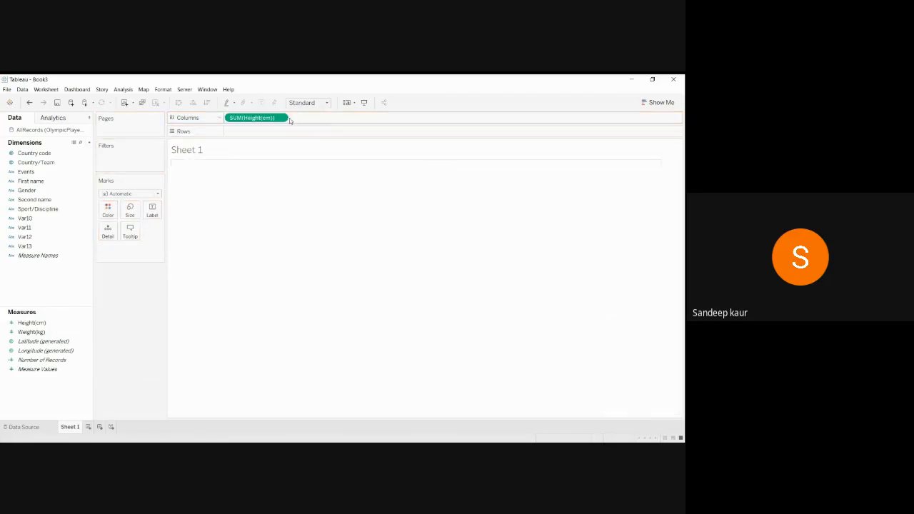
{"action": "left_click_drag", "start_coordinate": [20, 333], "coordinate": [247, 132]}
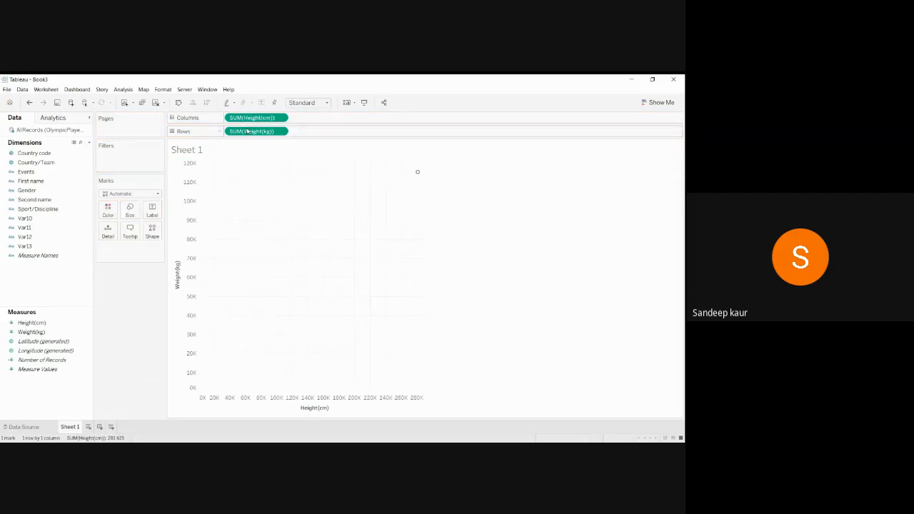
Change both the Height(cm) and Weight(kg) pills from Sum to Average.
{"action": "left_click", "coordinate": [282, 117]}
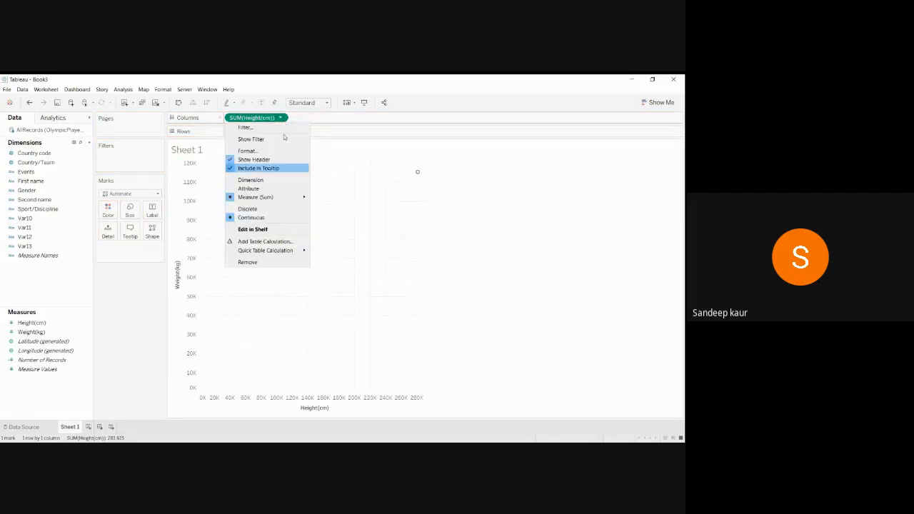
{"action": "mouse_move", "coordinate": [292, 201]}
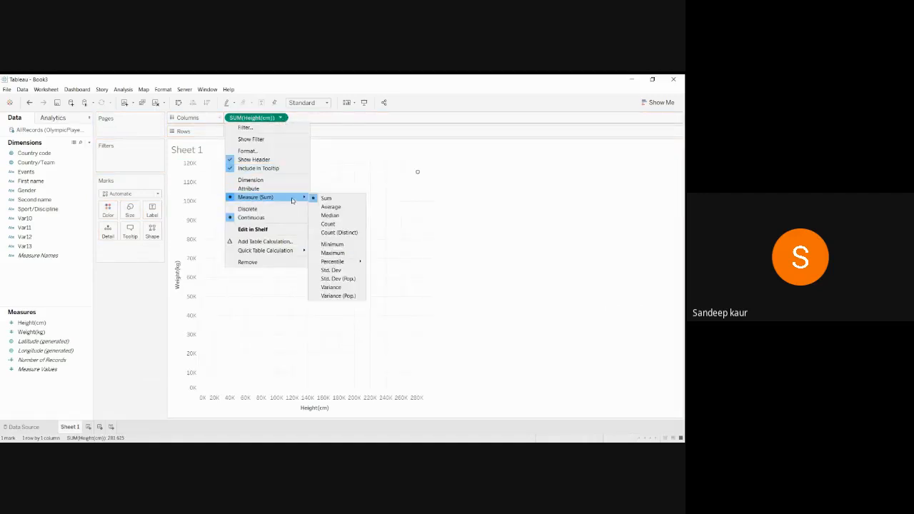
{"action": "left_click", "coordinate": [331, 207]}
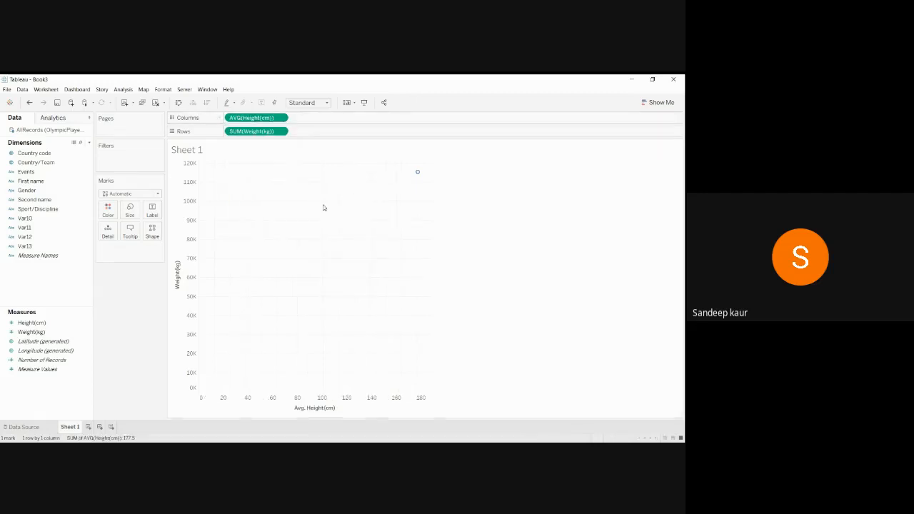
{"action": "left_click", "coordinate": [283, 131]}
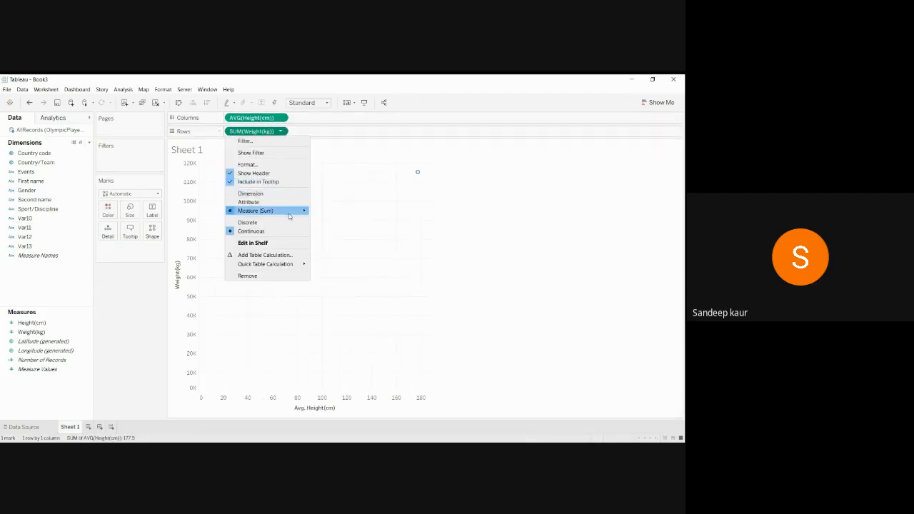
{"action": "mouse_move", "coordinate": [290, 216]}
{"action": "left_click", "coordinate": [330, 218]}
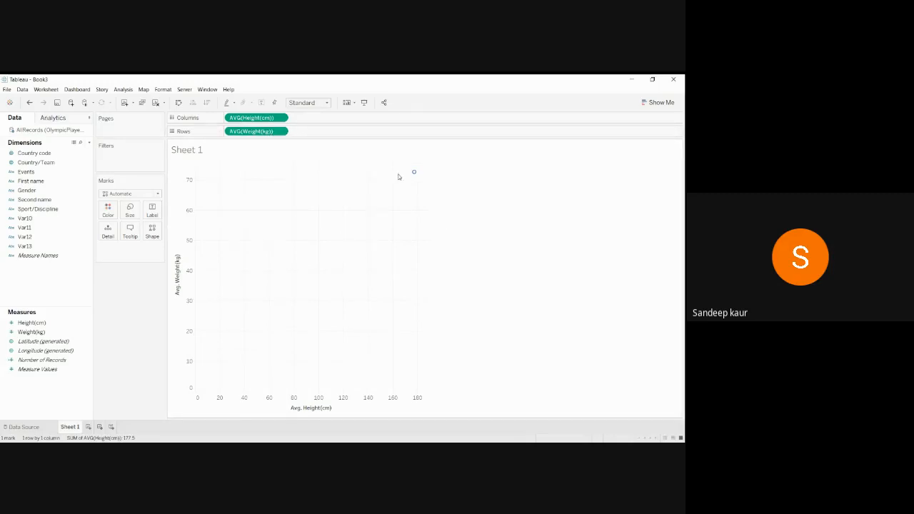
{"action": "mouse_move", "coordinate": [413, 174]}
Turn off Aggregate Measures, then put Height(cm) on Rows and Weight(kg) on Columns.
{"action": "left_click", "coordinate": [123, 89]}
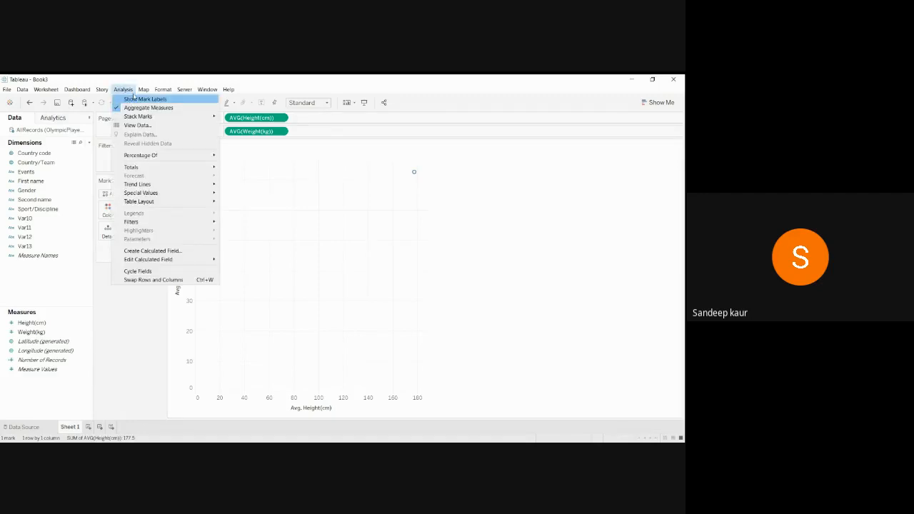
{"action": "left_click", "coordinate": [130, 108]}
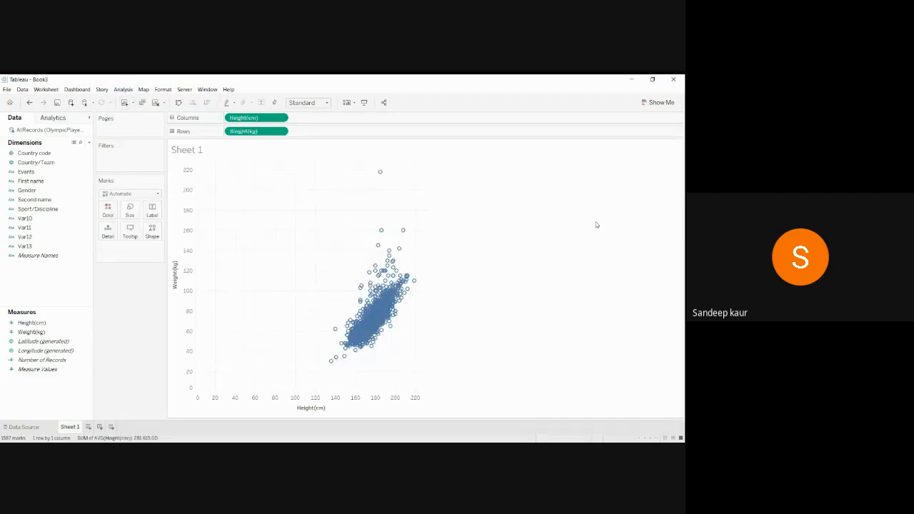
{"action": "left_click_drag", "start_coordinate": [271, 118], "coordinate": [354, 134]}
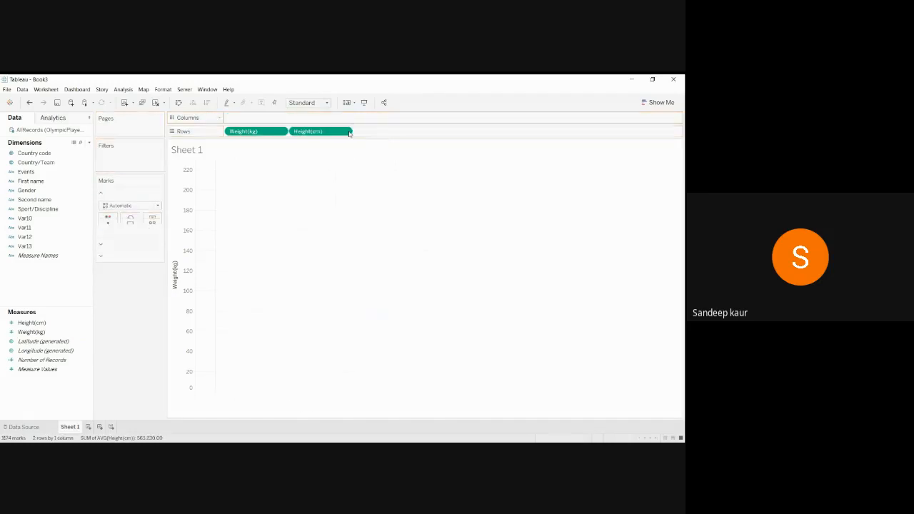
{"action": "left_click_drag", "start_coordinate": [247, 131], "coordinate": [251, 118]}
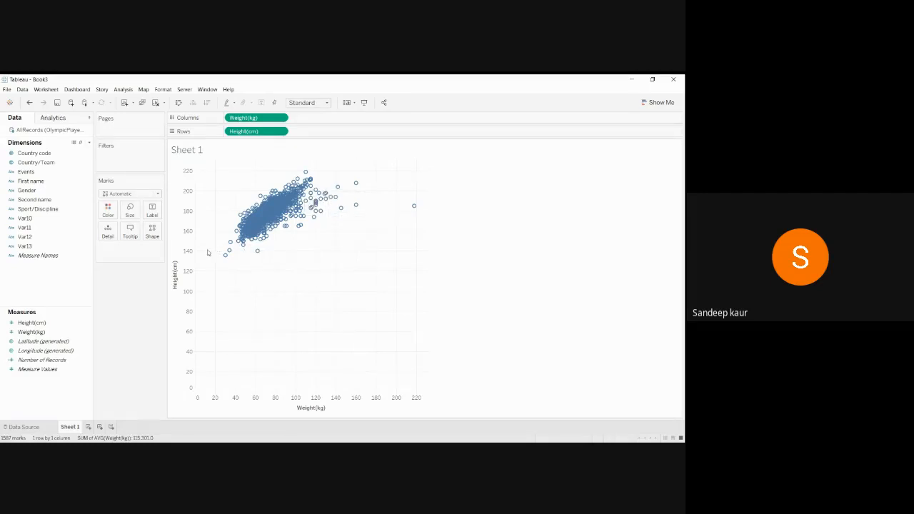
Set the mark type to Circle and colour the points by Gender, men blue and women orange.
{"action": "mouse_move", "coordinate": [258, 251]}
{"action": "left_click", "coordinate": [158, 193]}
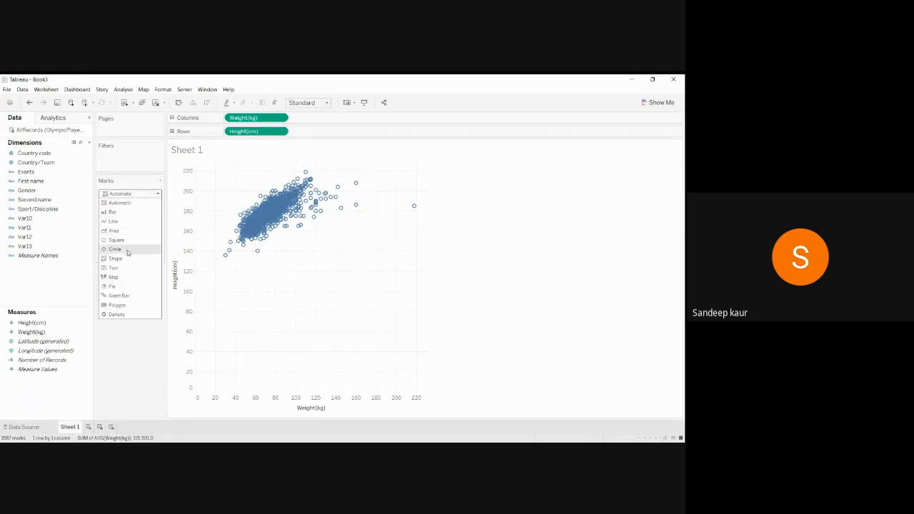
{"action": "left_click", "coordinate": [115, 249]}
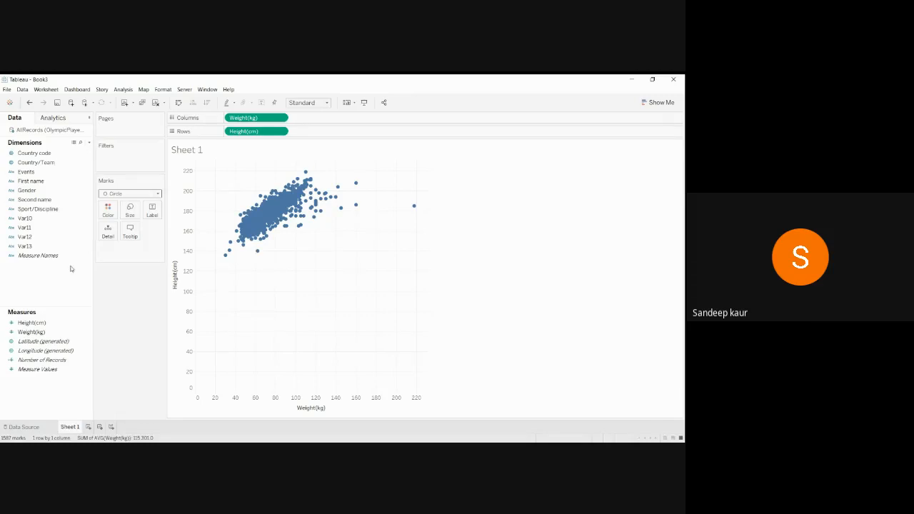
{"action": "left_click_drag", "start_coordinate": [30, 193], "coordinate": [109, 210]}
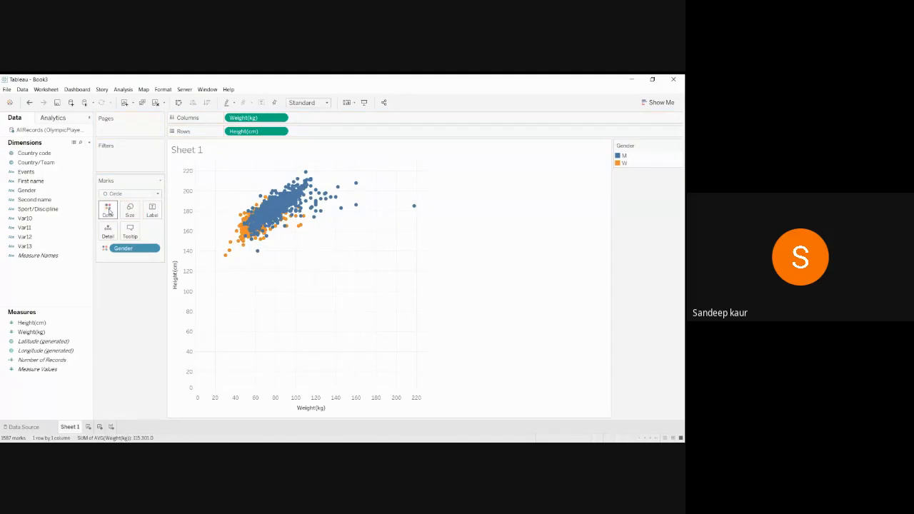
{"action": "mouse_move", "coordinate": [245, 236]}
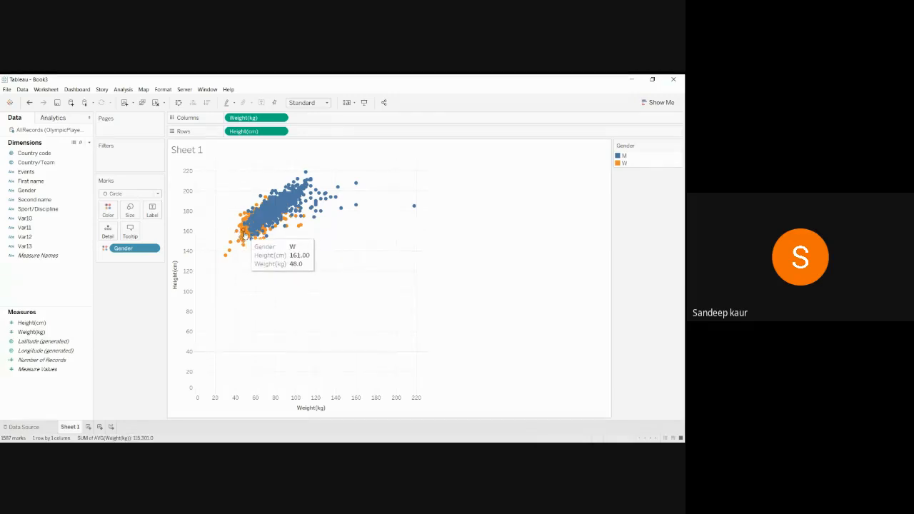
{"action": "mouse_move", "coordinate": [278, 212]}
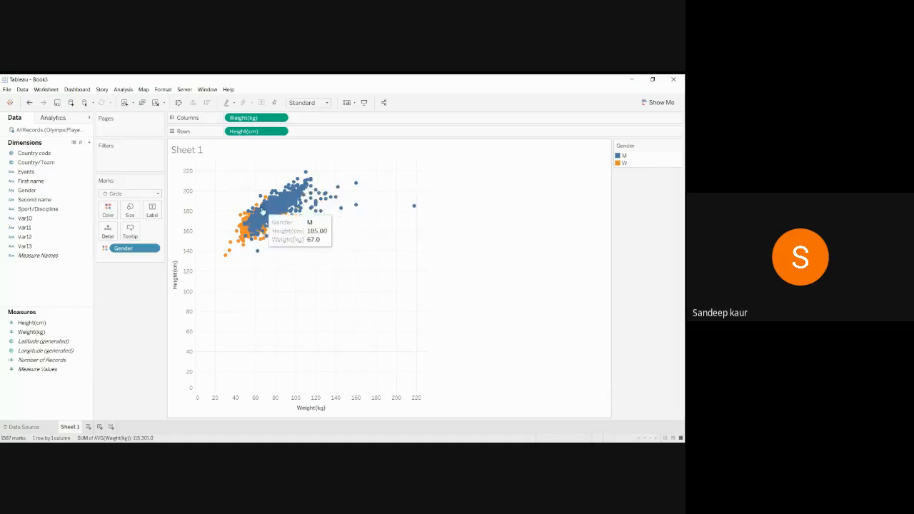
Adjust the mark opacity in the Color settings.
{"action": "left_click", "coordinate": [108, 215]}
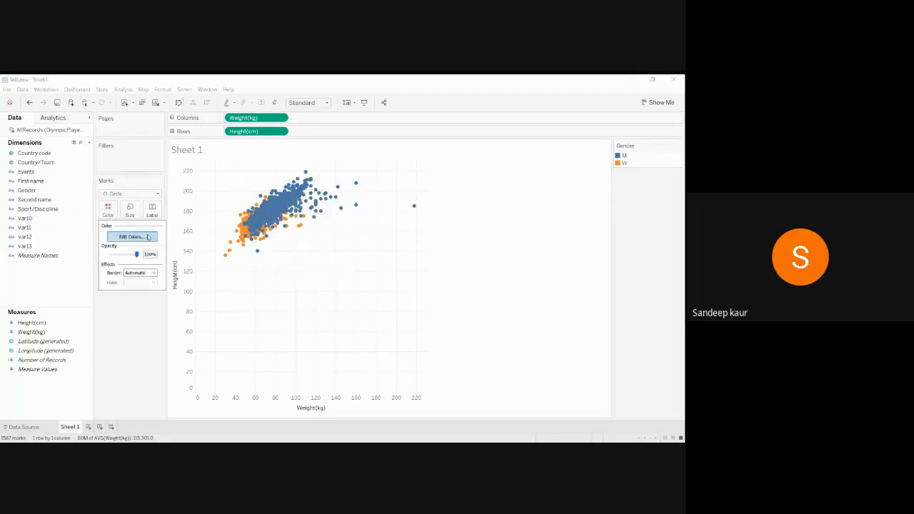
{"action": "left_click_drag", "start_coordinate": [139, 256], "coordinate": [122, 257]}
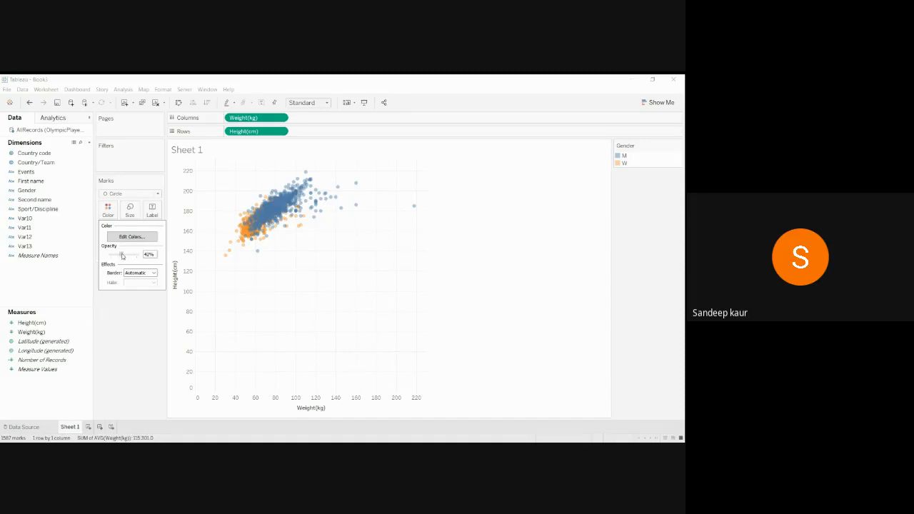
{"action": "left_click_drag", "start_coordinate": [122, 256], "coordinate": [134, 256]}
{"action": "left_click", "coordinate": [141, 334]}
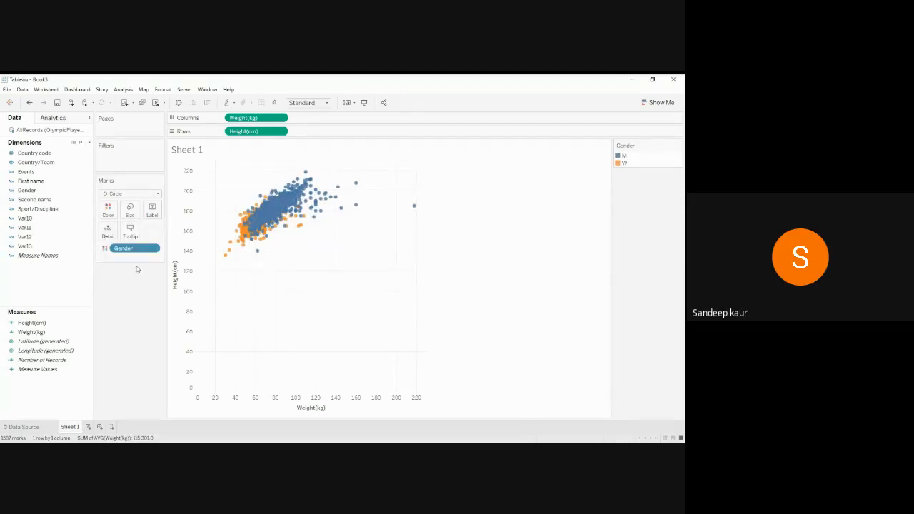
Sort the Gender field Descending so the women's points draw on top.
{"action": "left_click", "coordinate": [152, 248]}
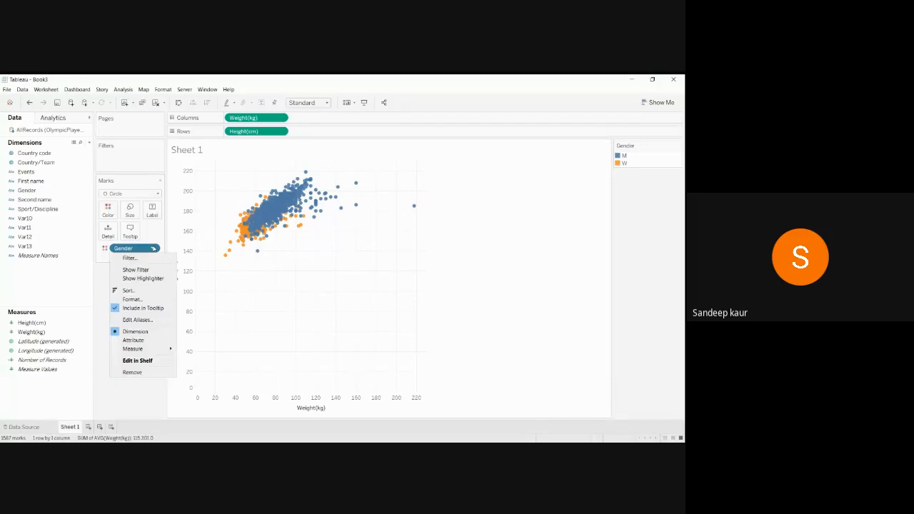
{"action": "left_click", "coordinate": [152, 293]}
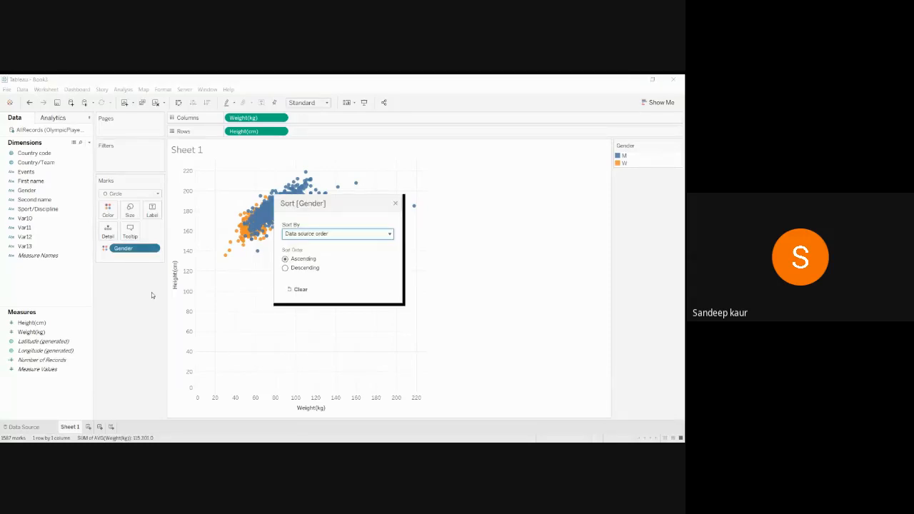
{"action": "left_click", "coordinate": [286, 268]}
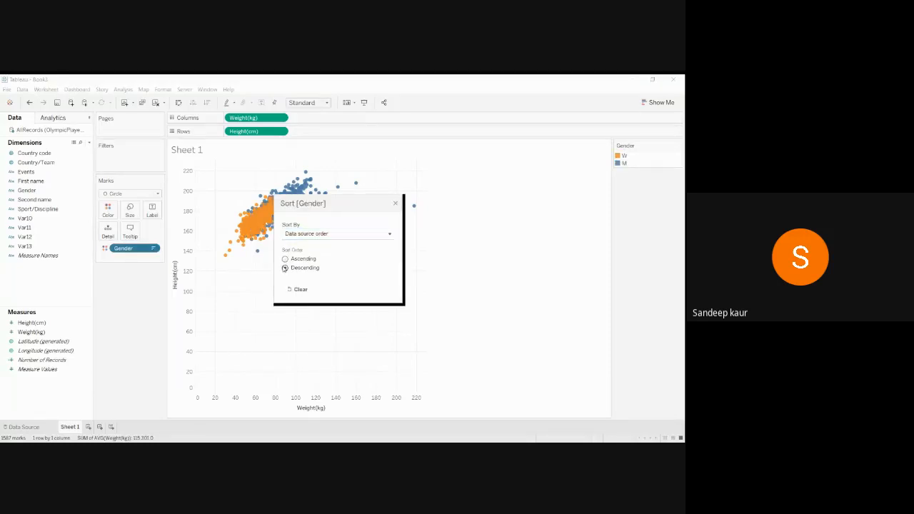
{"action": "left_click", "coordinate": [395, 204]}
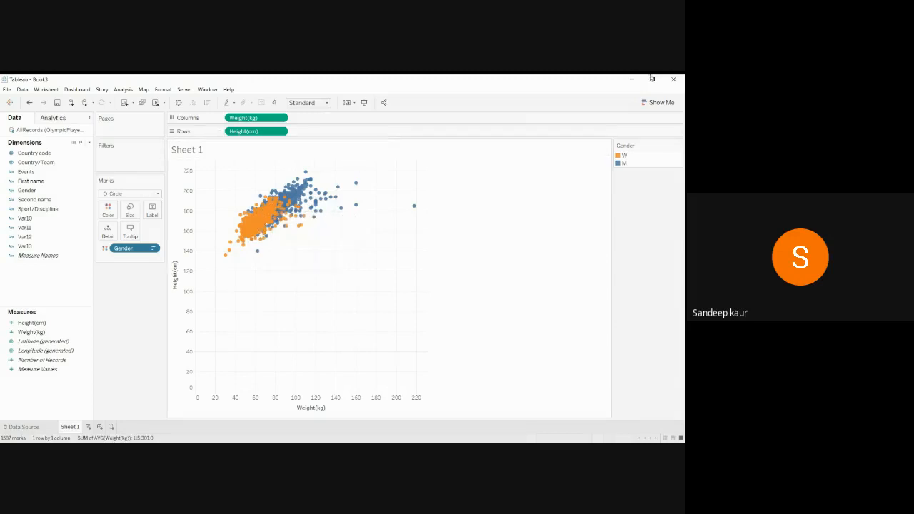
Minimise the Tableau window so the shared screen goes blank.
{"action": "left_click", "coordinate": [631, 78]}
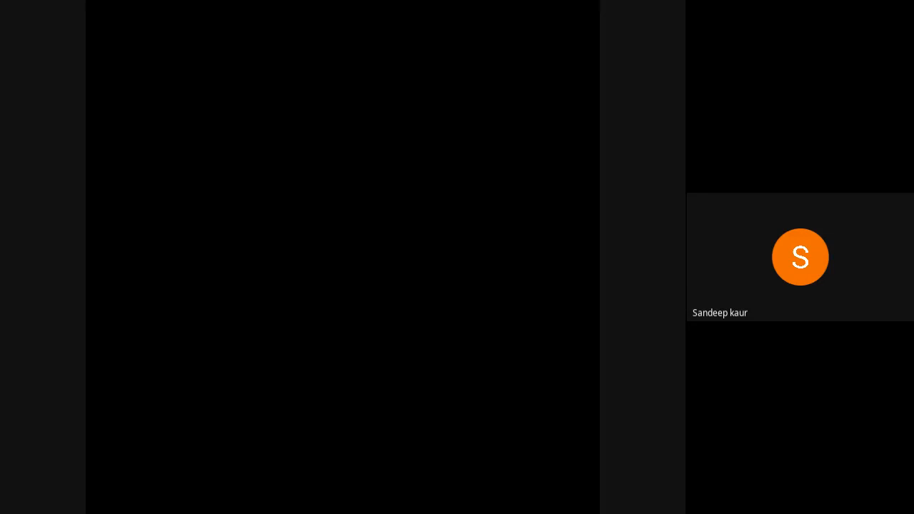
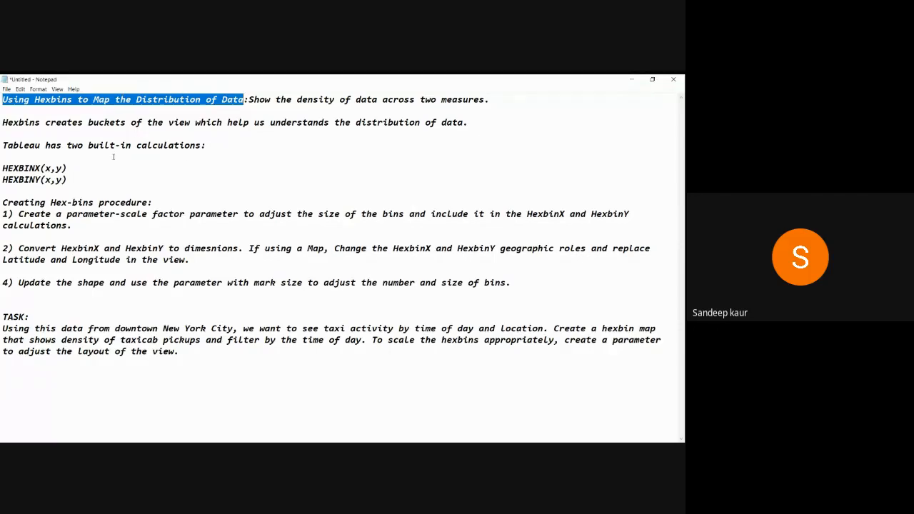
{"action": "left_click_drag", "start_coordinate": [1, 168], "coordinate": [70, 168]}
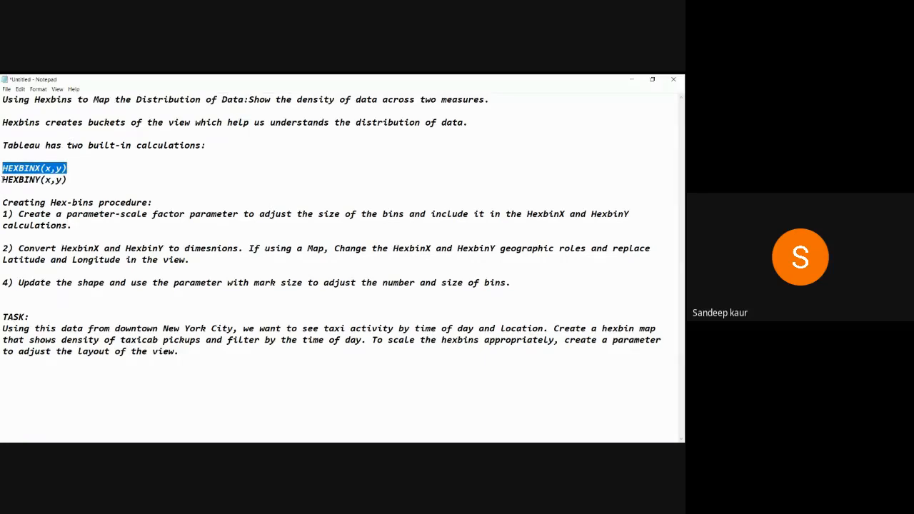
{"action": "left_click_drag", "start_coordinate": [2, 180], "coordinate": [67, 180]}
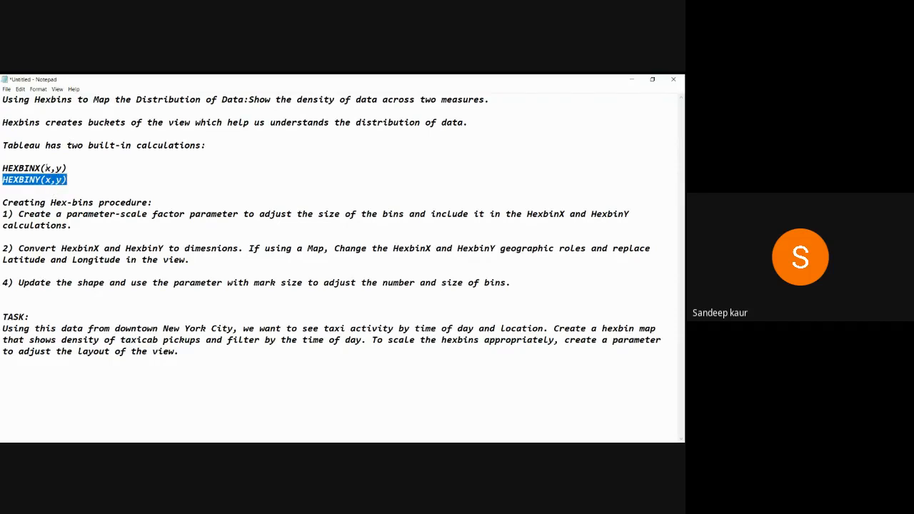
{"action": "left_click_drag", "start_coordinate": [68, 168], "coordinate": [44, 168]}
In Paint, draw the first small circle below the circled hexagon, undoing stray shapes.
{"action": "key", "text": "alt+Tab"}
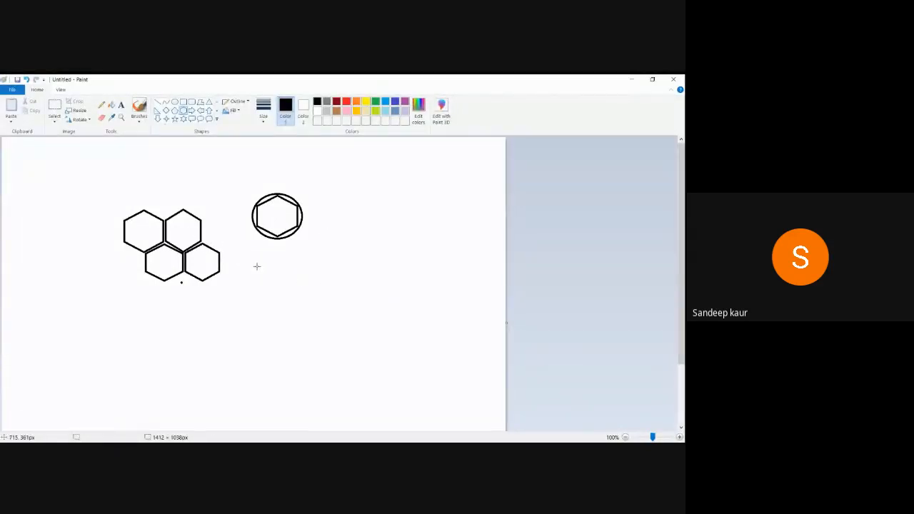
{"action": "mouse_move", "coordinate": [264, 269]}
{"action": "left_mouse_down"}
{"action": "mouse_move", "coordinate": [296, 290]}
{"action": "mouse_move", "coordinate": [276, 283]}
{"action": "left_mouse_up"}
{"action": "key", "text": "ctrl+z"}
{"action": "left_click", "coordinate": [174, 104]}
{"action": "left_click_drag", "start_coordinate": [267, 270], "coordinate": [303, 277]}
{"action": "left_click", "coordinate": [297, 278]}
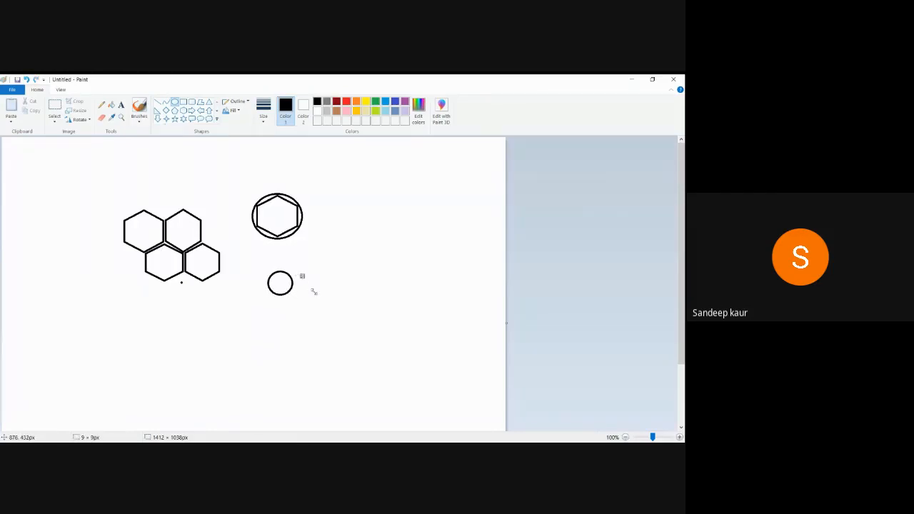
{"action": "key", "text": "ctrl+z"}
Add three more small circles touching the first to complete the cluster of four.
{"action": "mouse_move", "coordinate": [300, 273]}
{"action": "left_mouse_down"}
{"action": "mouse_move", "coordinate": [326, 295]}
{"action": "mouse_move", "coordinate": [307, 283]}
{"action": "left_mouse_up"}
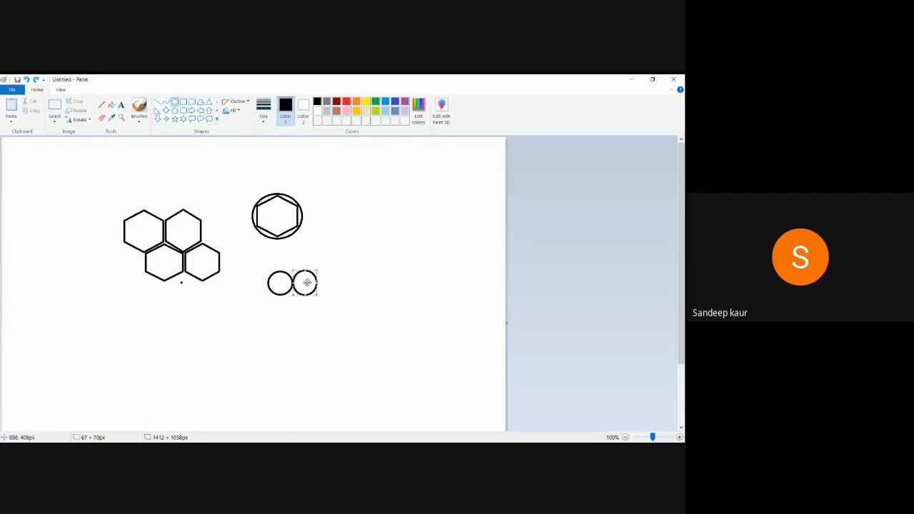
{"action": "left_click", "coordinate": [350, 284]}
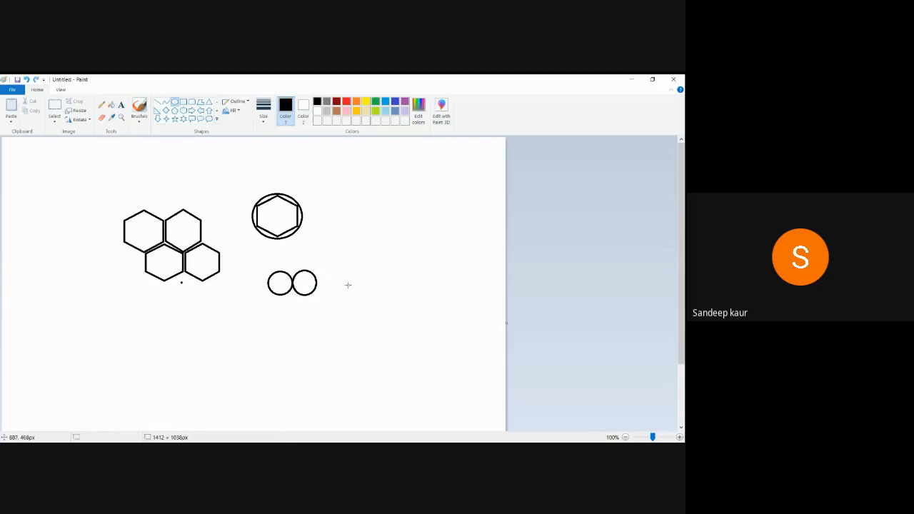
{"action": "left_click_drag", "start_coordinate": [282, 295], "coordinate": [330, 317]}
{"action": "left_click", "coordinate": [345, 299]}
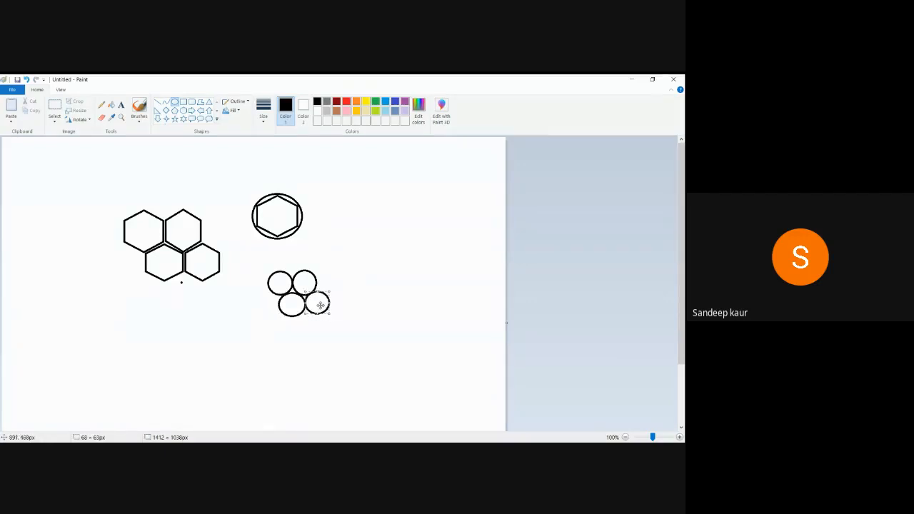
{"action": "left_click", "coordinate": [350, 303]}
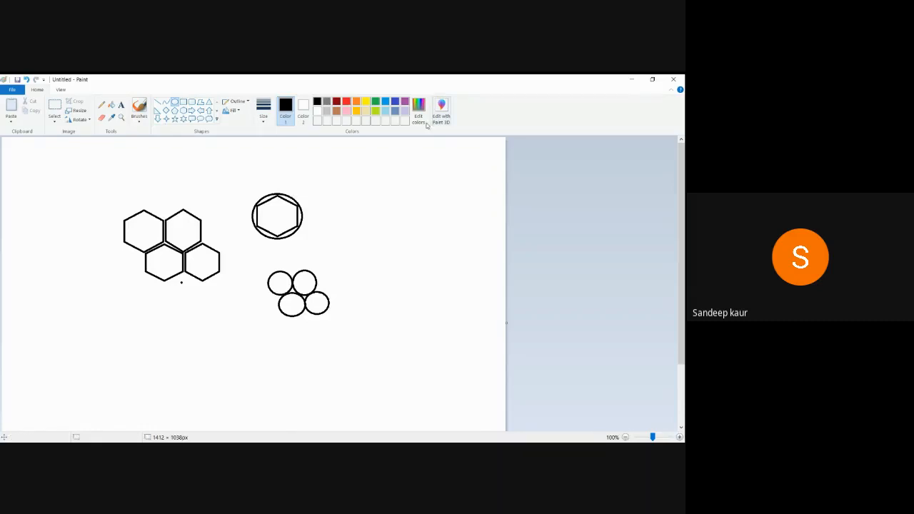
Choose blue as the drawing colour and set the shape fill to solid colour.
{"action": "left_click", "coordinate": [396, 104]}
{"action": "left_click", "coordinate": [228, 110]}
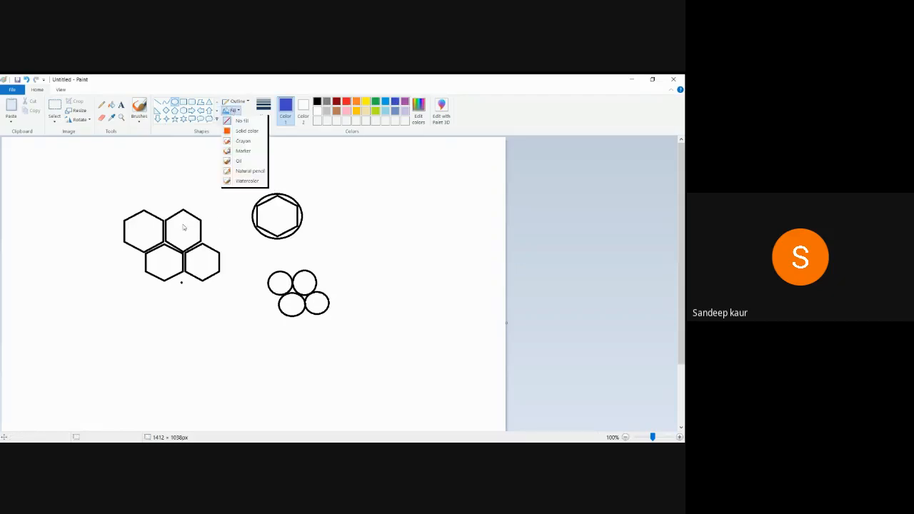
{"action": "left_click", "coordinate": [229, 111]}
{"action": "left_click", "coordinate": [227, 110]}
{"action": "left_click", "coordinate": [243, 131]}
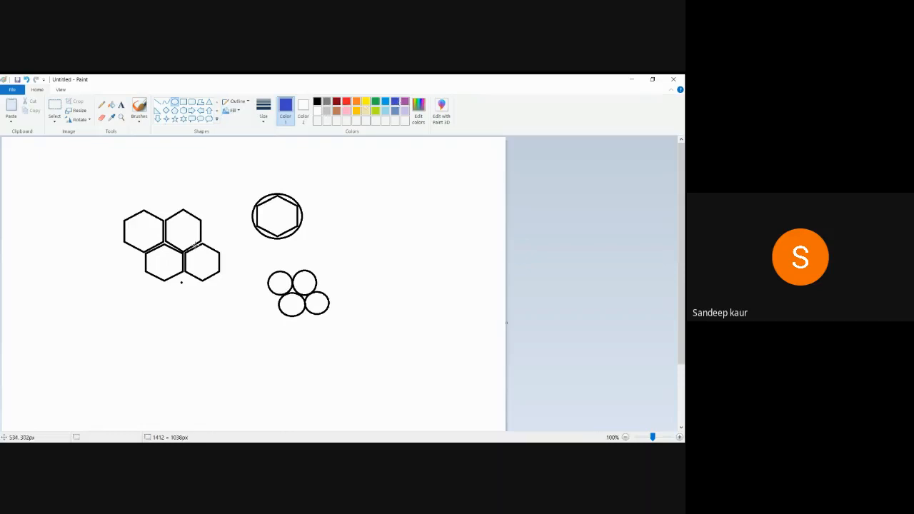
{"action": "left_click", "coordinate": [227, 111]}
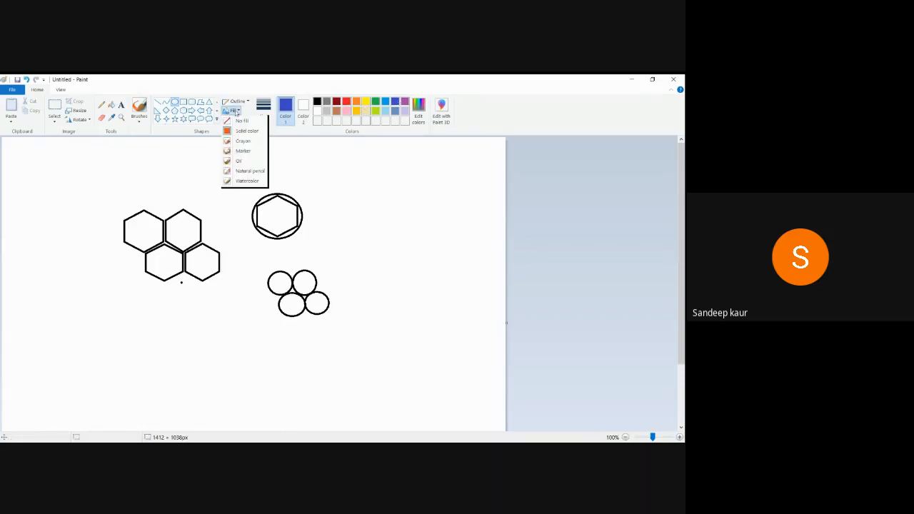
Fill the four hexagons blue, light blue, blue-grey and light grey, then minimize Paint.
{"action": "left_click", "coordinate": [113, 106]}
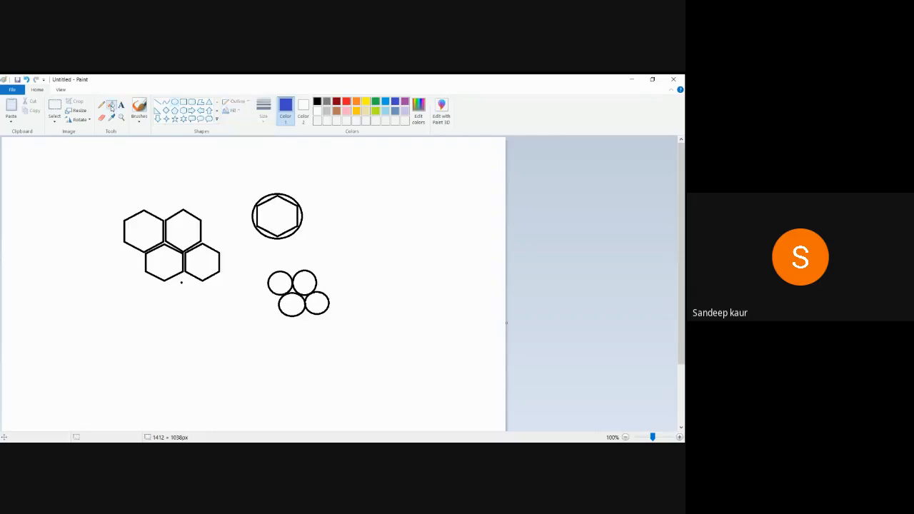
{"action": "left_click", "coordinate": [174, 227]}
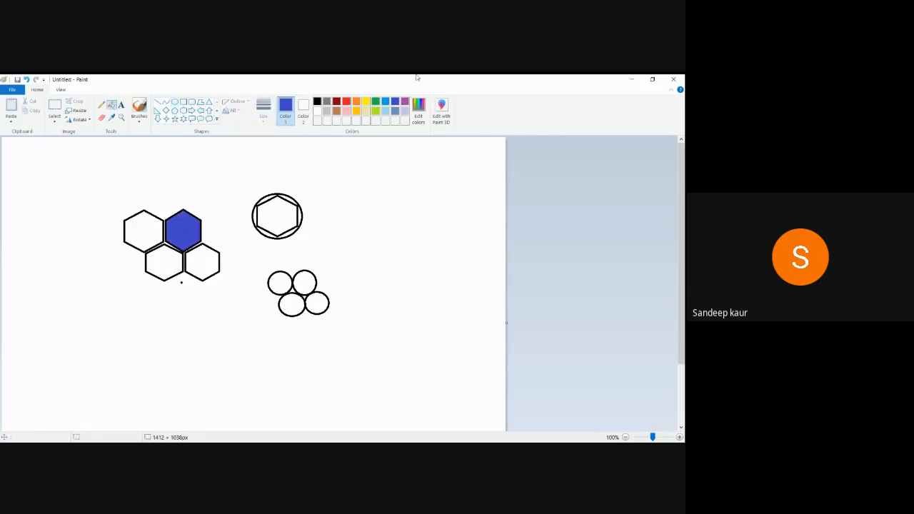
{"action": "left_click", "coordinate": [387, 113]}
{"action": "left_click", "coordinate": [206, 263]}
{"action": "left_click", "coordinate": [395, 110]}
{"action": "left_click", "coordinate": [147, 231]}
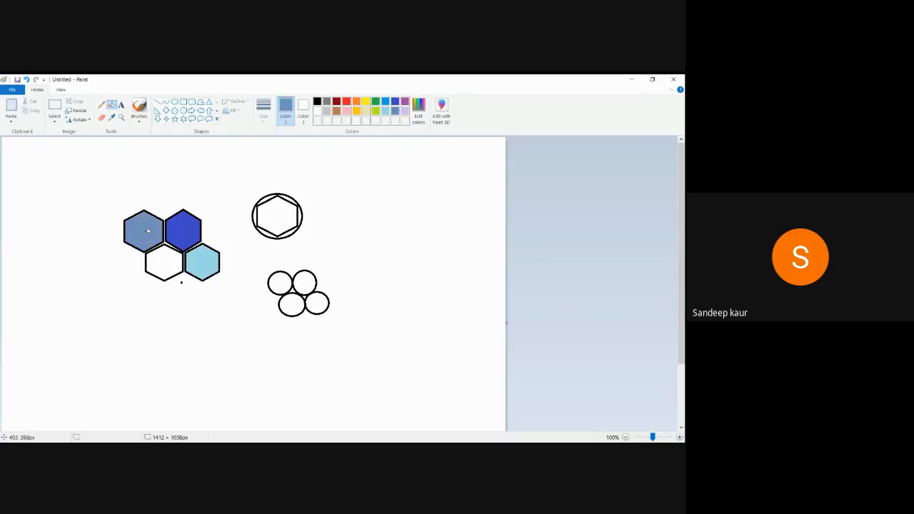
{"action": "left_click", "coordinate": [327, 113]}
{"action": "left_click", "coordinate": [166, 265]}
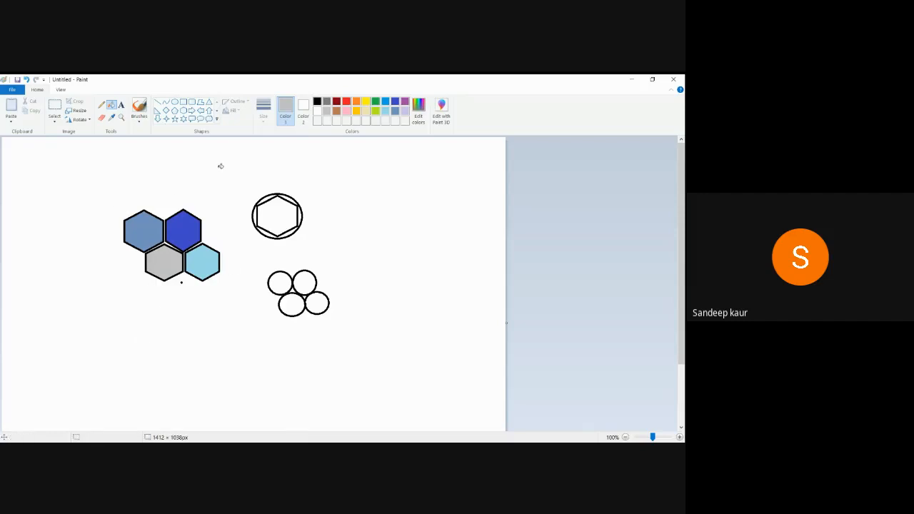
{"action": "left_click", "coordinate": [631, 80]}
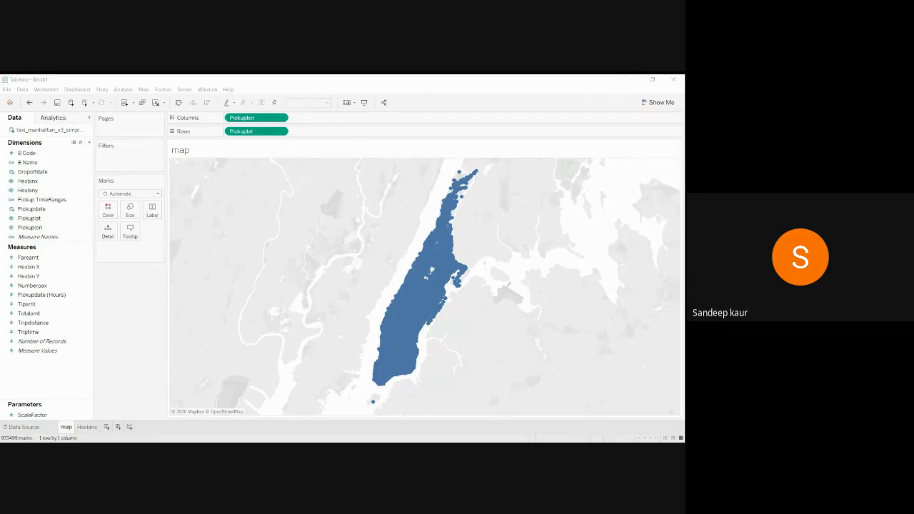
Bring Tableau forward and show the taxi_manhattan_v3_simple_1mil Data Source page.
{"action": "left_click", "coordinate": [142, 391]}
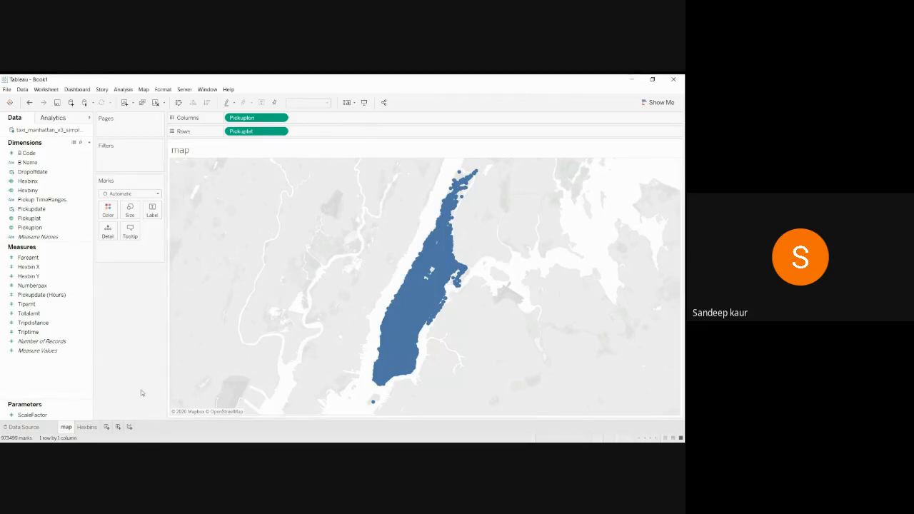
{"action": "left_click", "coordinate": [32, 428]}
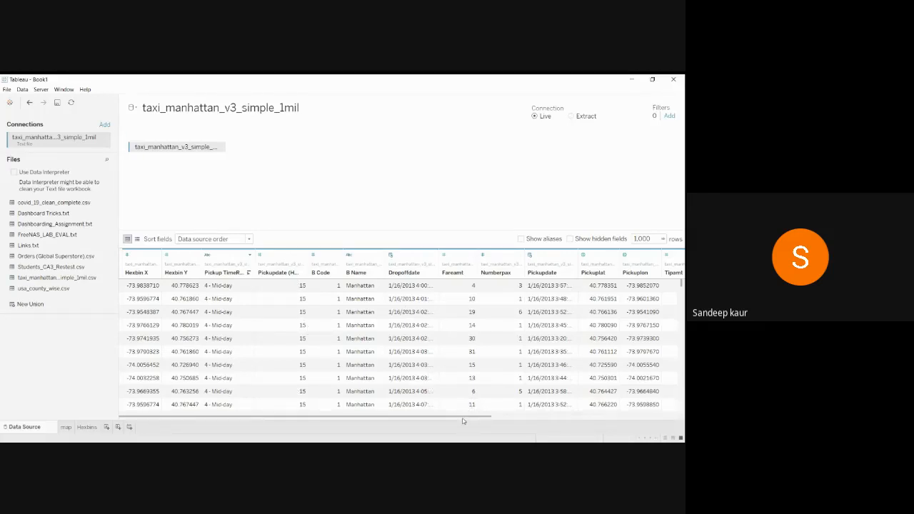
{"action": "left_click_drag", "start_coordinate": [463, 421], "coordinate": [517, 424]}
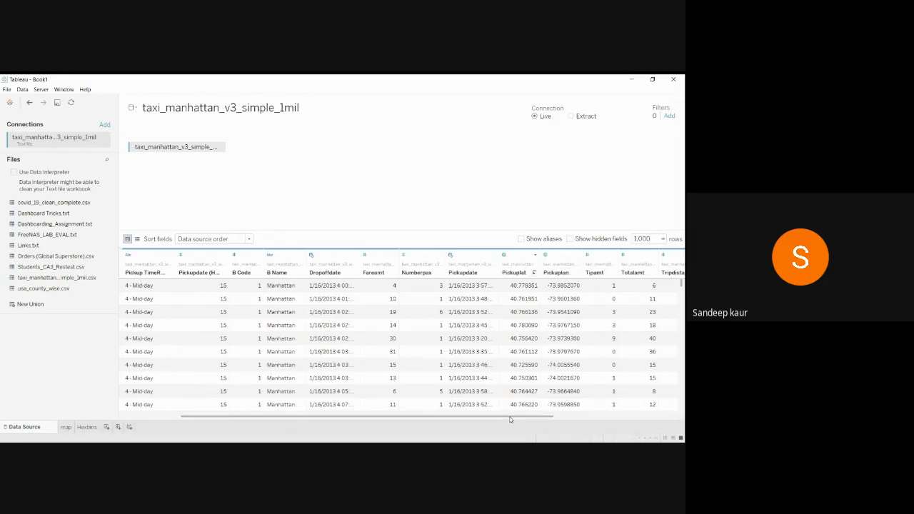
{"action": "left_click_drag", "start_coordinate": [511, 419], "coordinate": [453, 427]}
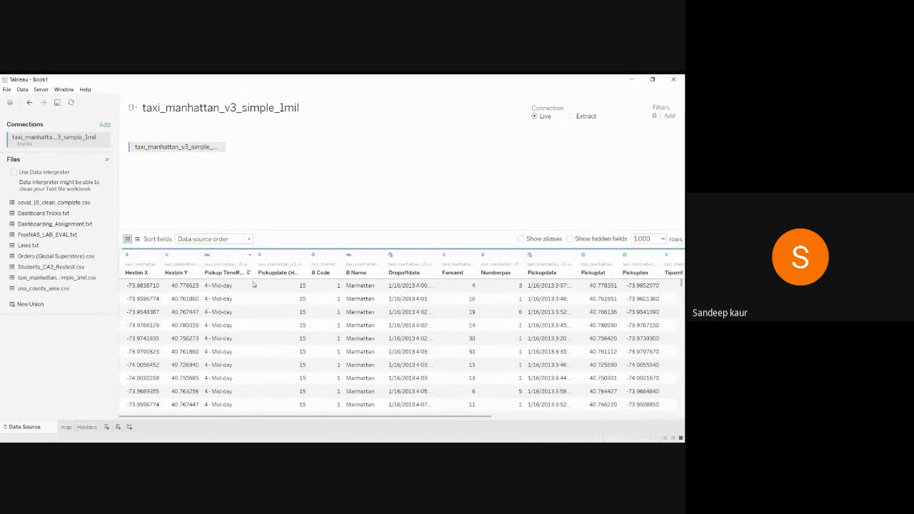
{"action": "mouse_move", "coordinate": [682, 283]}
{"action": "left_mouse_down"}
{"action": "mouse_move", "coordinate": [683, 393]}
{"action": "mouse_move", "coordinate": [683, 284]}
{"action": "left_mouse_up"}
{"action": "left_click", "coordinate": [66, 427]}
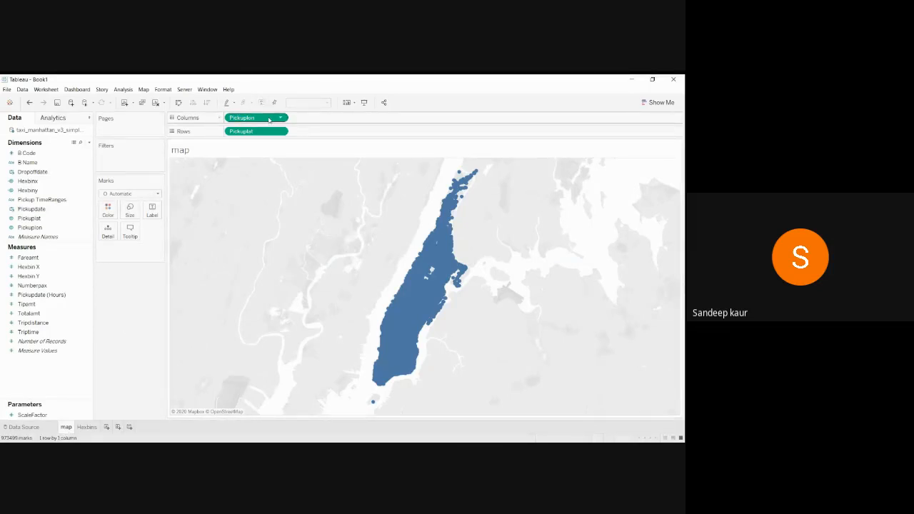
{"action": "mouse_move", "coordinate": [456, 195]}
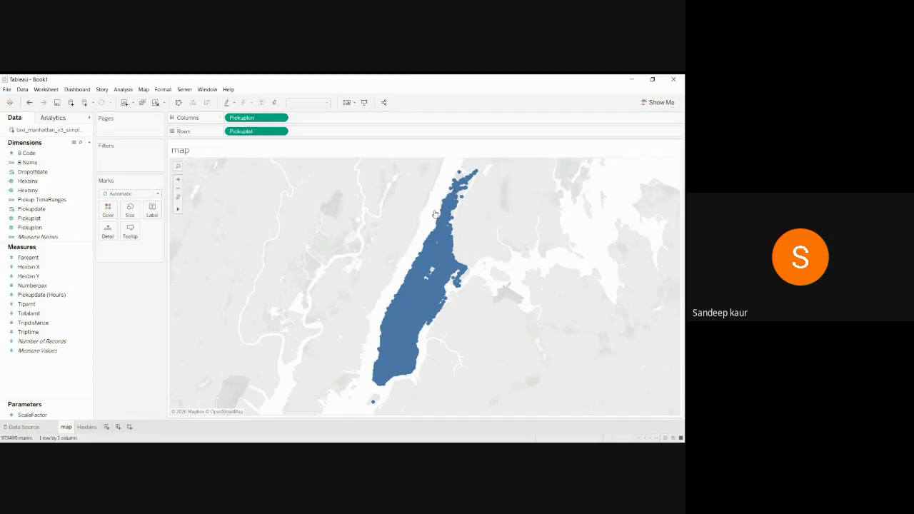
{"action": "mouse_move", "coordinate": [453, 262]}
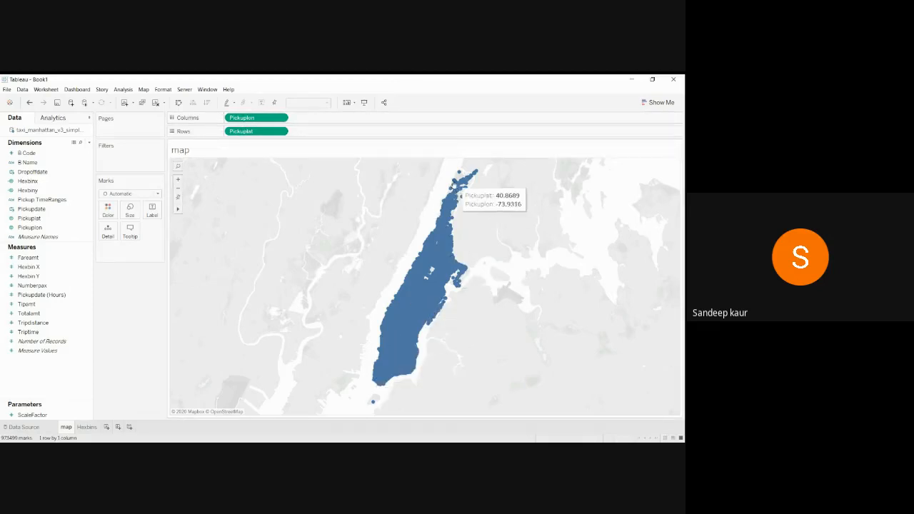
{"action": "mouse_move", "coordinate": [380, 370]}
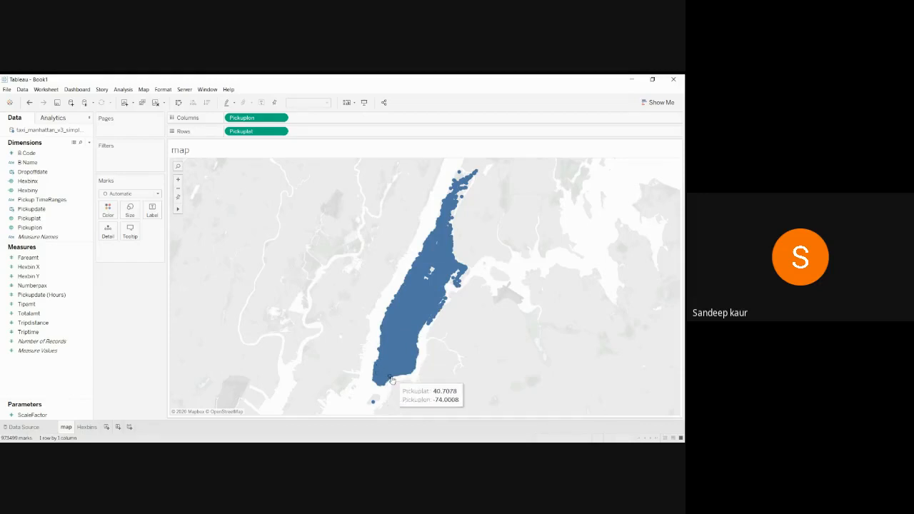
{"action": "mouse_move", "coordinate": [445, 213]}
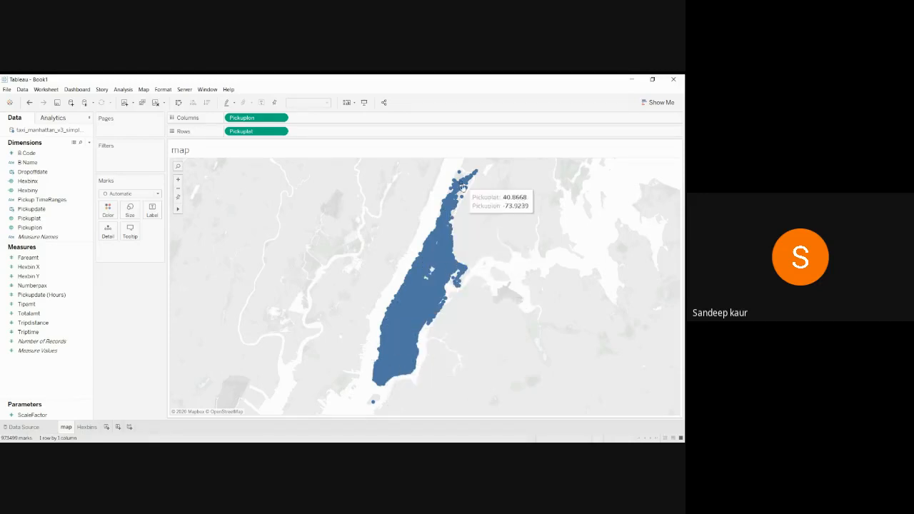
{"action": "mouse_move", "coordinate": [402, 324]}
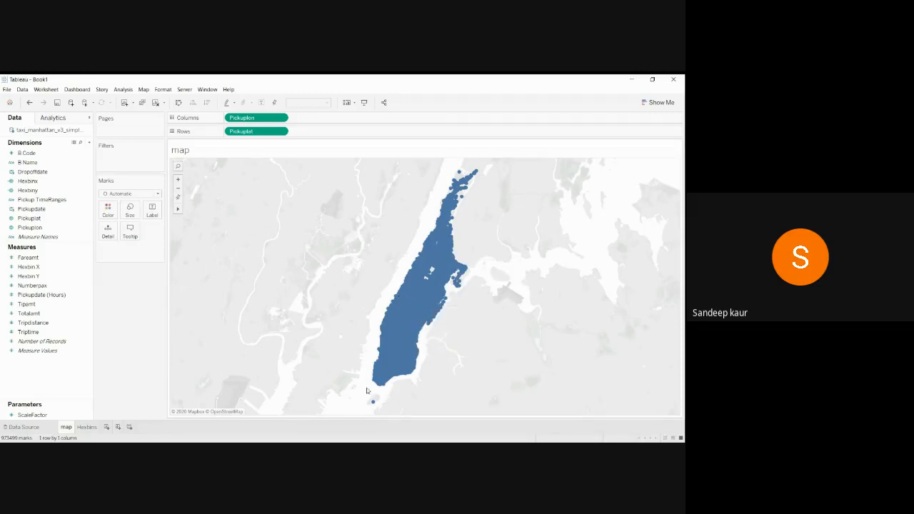
Switch to the Hexbins sheet and filter pickups to 3 - Morning commute.
{"action": "left_click", "coordinate": [86, 427]}
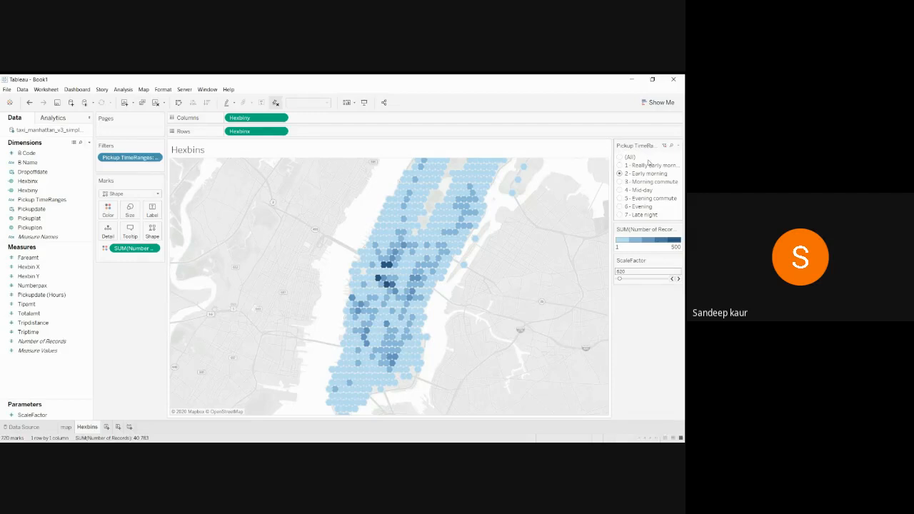
{"action": "left_click", "coordinate": [620, 182]}
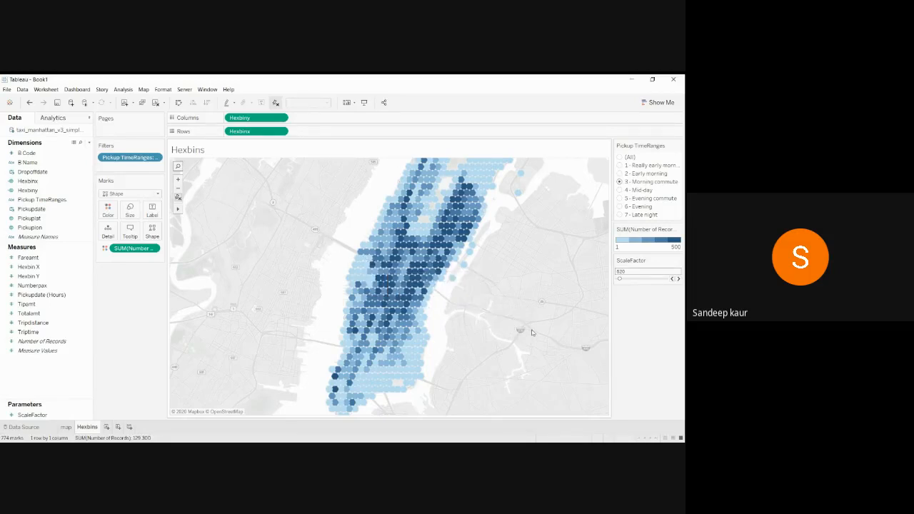
Cycle the Pickup TimeRanges filter through Evening commute, Late night, Mid-day and Evening, ending on 2 - Early morning.
{"action": "left_click", "coordinate": [620, 199]}
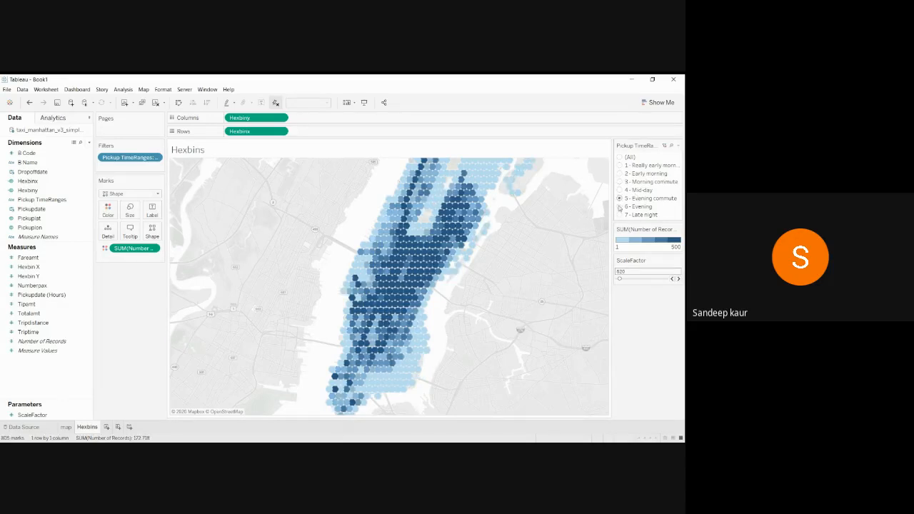
{"action": "left_click", "coordinate": [620, 215]}
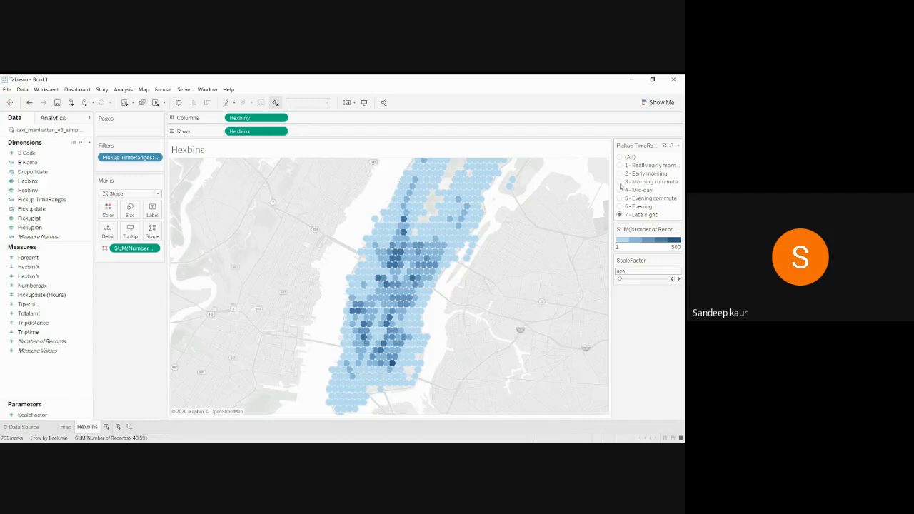
{"action": "left_click", "coordinate": [620, 190]}
{"action": "left_click", "coordinate": [620, 182]}
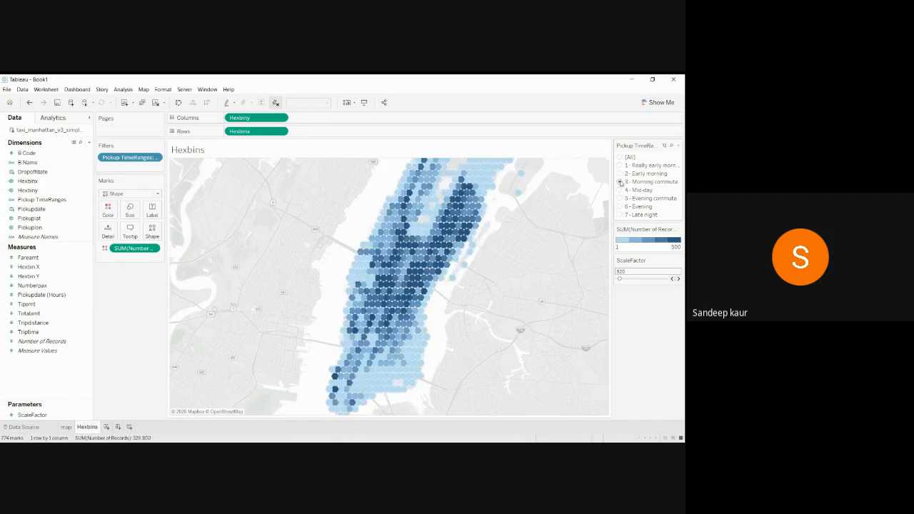
{"action": "left_click", "coordinate": [620, 173]}
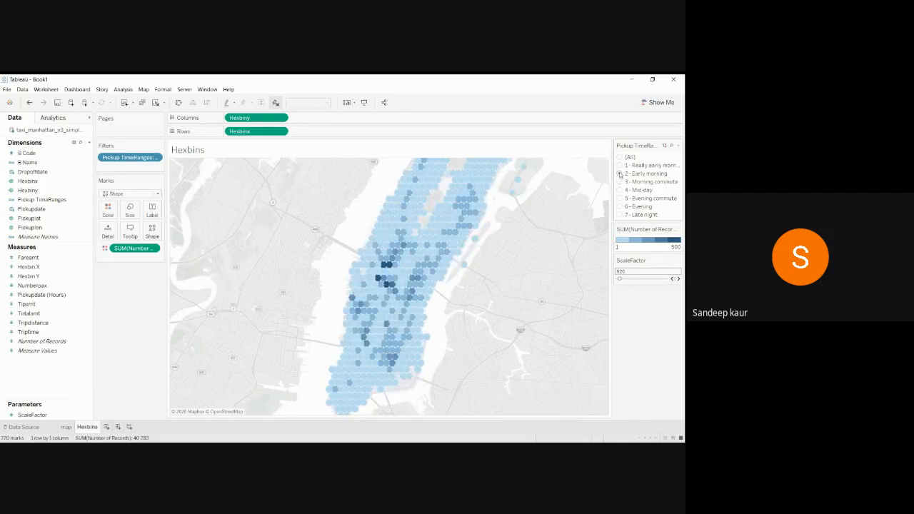
{"action": "left_click", "coordinate": [620, 215]}
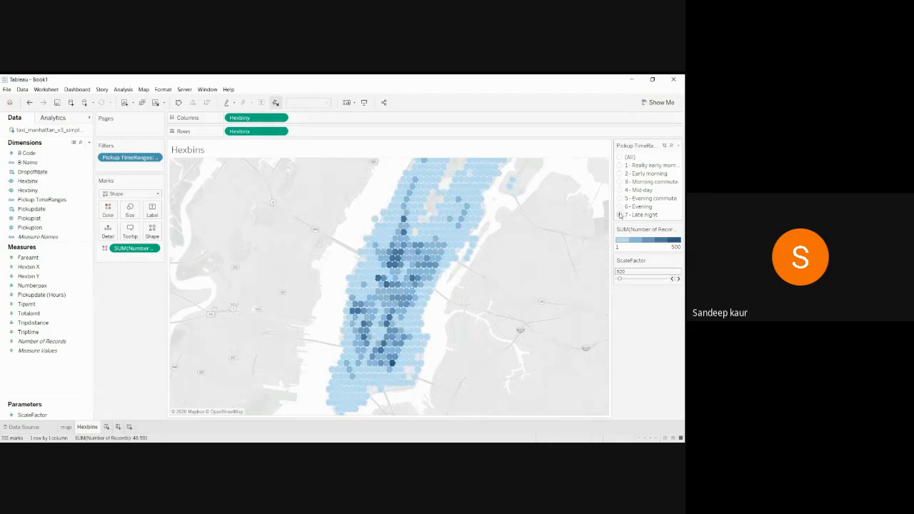
{"action": "left_click", "coordinate": [620, 206]}
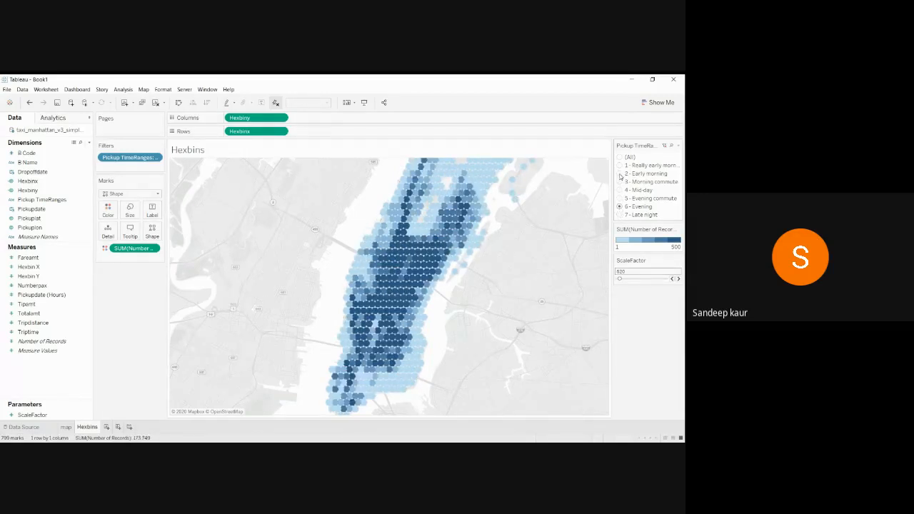
{"action": "left_click", "coordinate": [620, 174]}
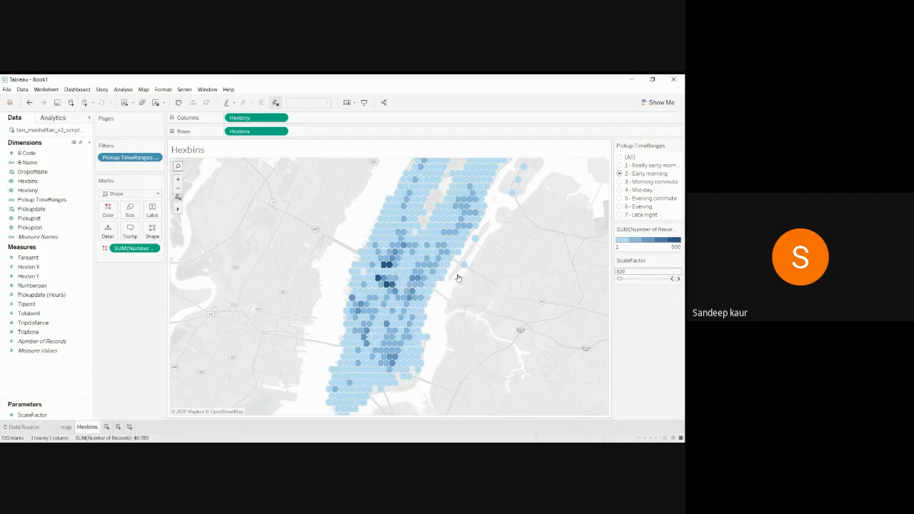
{"action": "mouse_move", "coordinate": [484, 224]}
Add a blank Sheet 3, then go back to the Hexbins worksheet.
{"action": "left_click", "coordinate": [106, 428]}
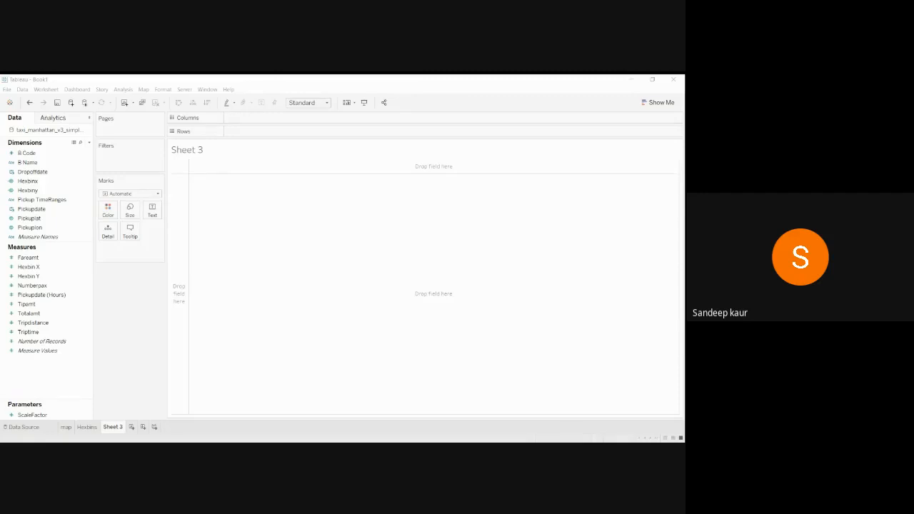
{"action": "left_click", "coordinate": [87, 426]}
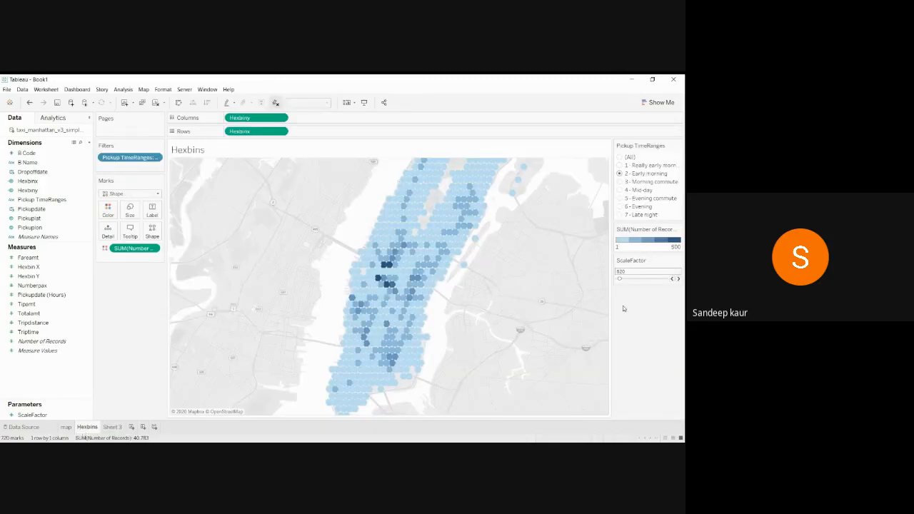
Lower the ScaleFactor step by step down to 390 for coarser hexbins.
{"action": "left_click", "coordinate": [671, 279]}
{"action": "left_click", "coordinate": [671, 280]}
{"action": "left_click", "coordinate": [672, 280]}
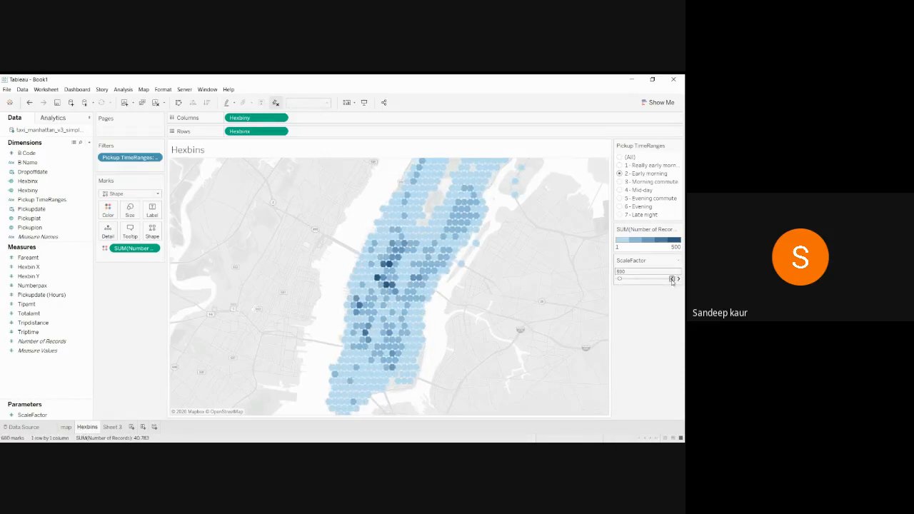
{"action": "left_click", "coordinate": [671, 279]}
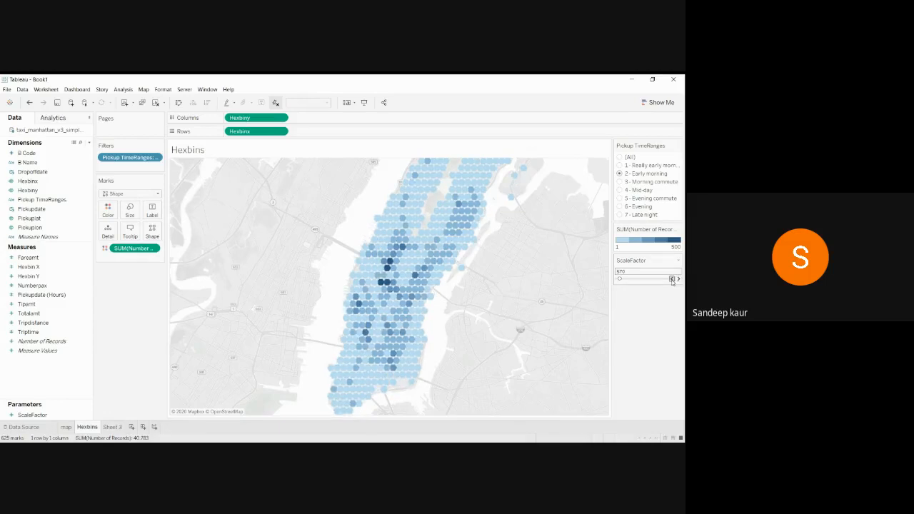
{"action": "left_click", "coordinate": [671, 279]}
{"action": "left_click", "coordinate": [672, 279]}
{"action": "left_click", "coordinate": [671, 279]}
{"action": "left_click", "coordinate": [671, 280]}
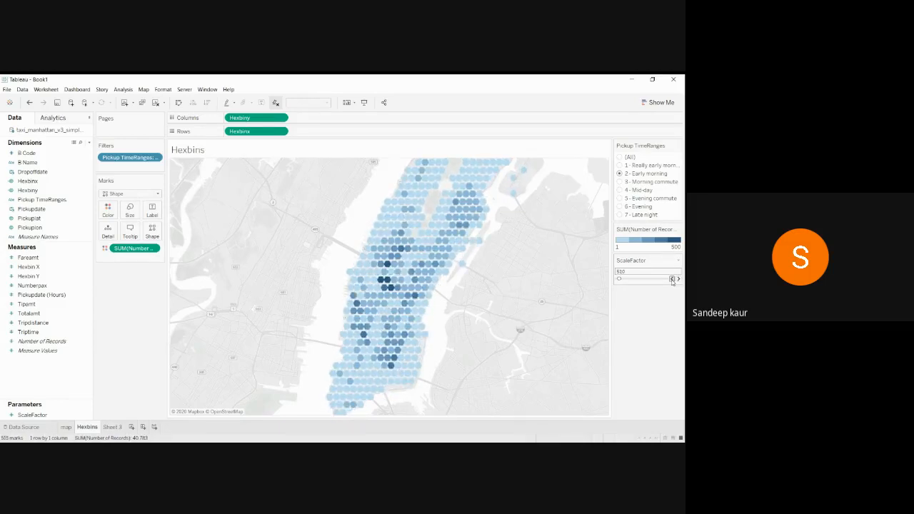
{"action": "left_click", "coordinate": [671, 279]}
{"action": "left_click", "coordinate": [671, 279]}
{"action": "left_click", "coordinate": [672, 279]}
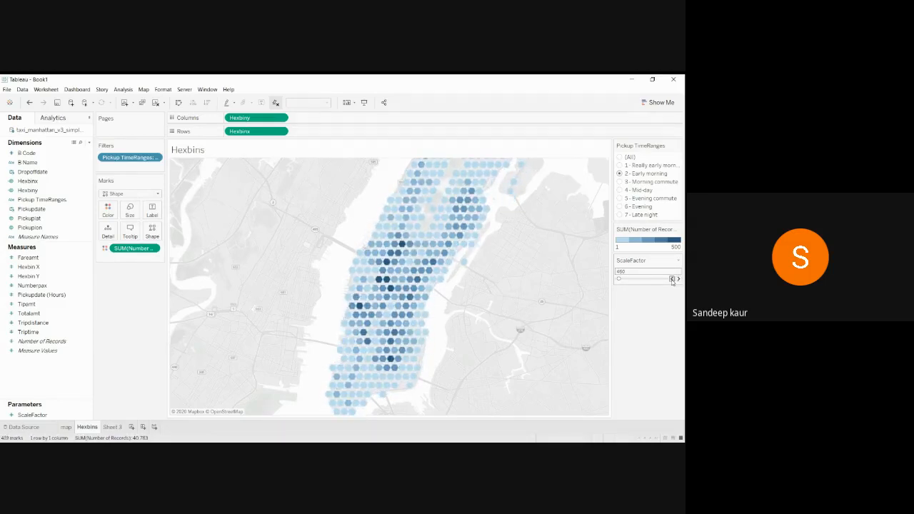
{"action": "left_click", "coordinate": [671, 280]}
{"action": "left_click", "coordinate": [672, 280]}
{"action": "left_click", "coordinate": [672, 280]}
{"action": "left_click", "coordinate": [672, 280]}
{"action": "left_click", "coordinate": [672, 280]}
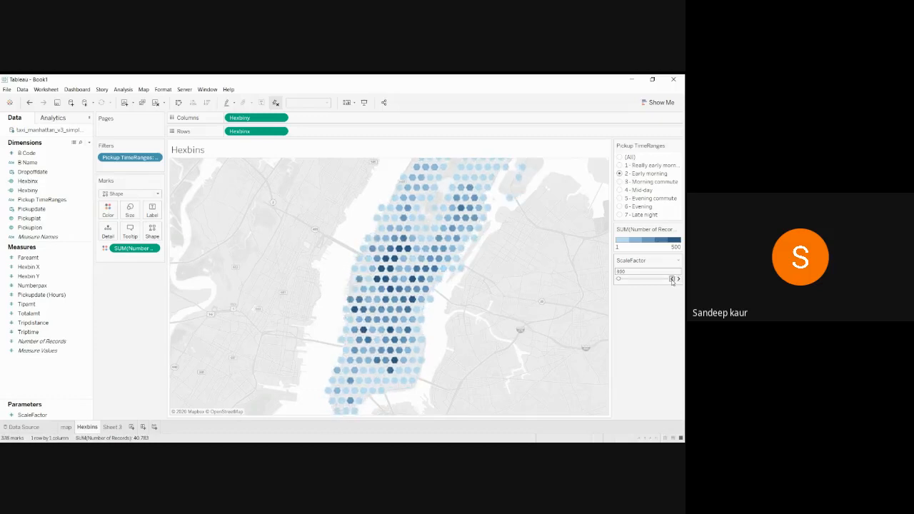
{"action": "left_click", "coordinate": [672, 280]}
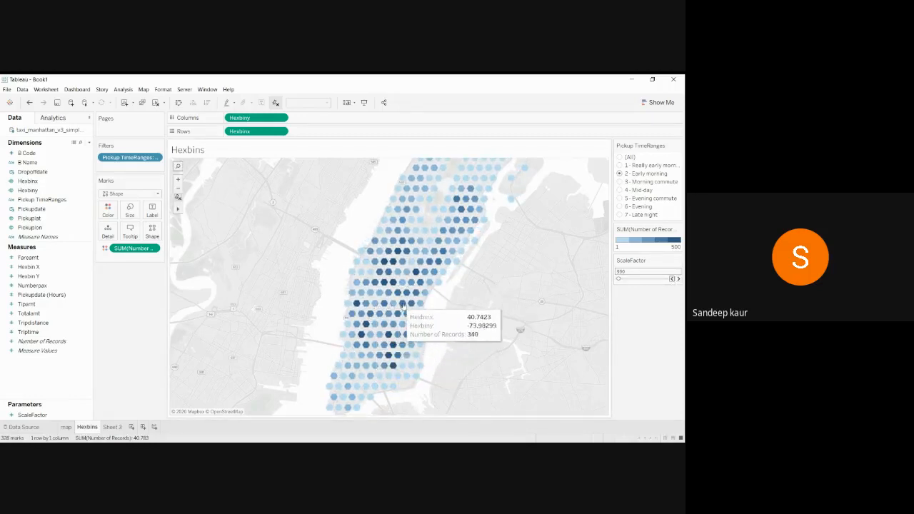
Raise the ScaleFactor back up to about 580, then minimize Tableau.
{"action": "left_click", "coordinate": [678, 279]}
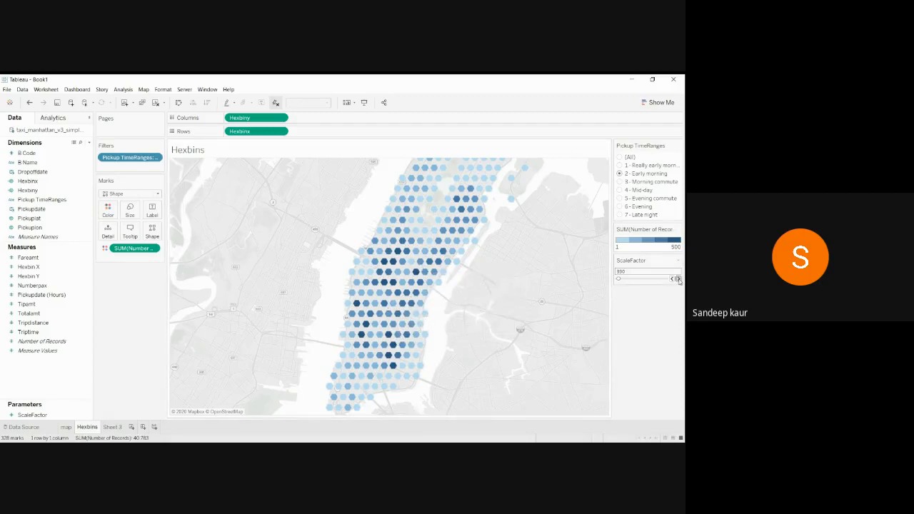
{"action": "left_click", "coordinate": [679, 278]}
{"action": "left_click", "coordinate": [679, 278]}
{"action": "left_click", "coordinate": [679, 279]}
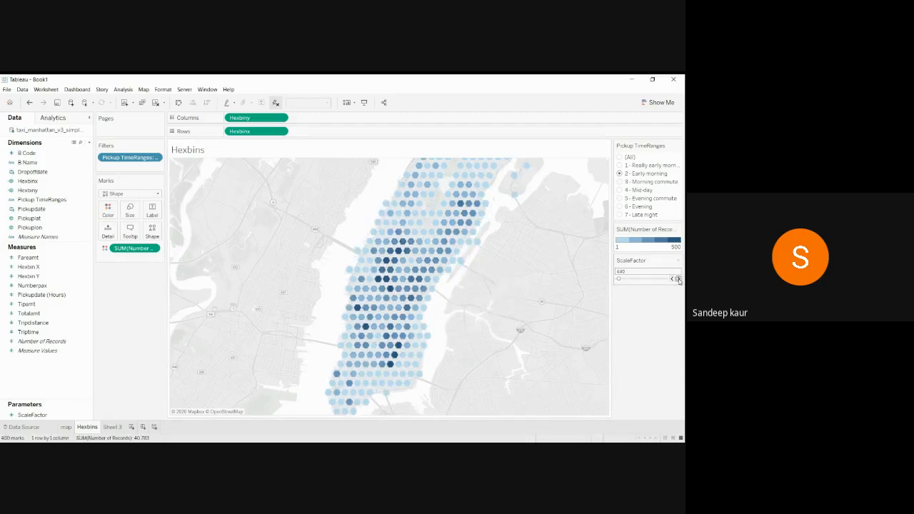
{"action": "left_click", "coordinate": [678, 279]}
{"action": "left_click", "coordinate": [679, 279]}
{"action": "left_click", "coordinate": [679, 278]}
{"action": "left_click", "coordinate": [678, 279]}
{"action": "left_click", "coordinate": [679, 279]}
{"action": "left_click", "coordinate": [679, 279]}
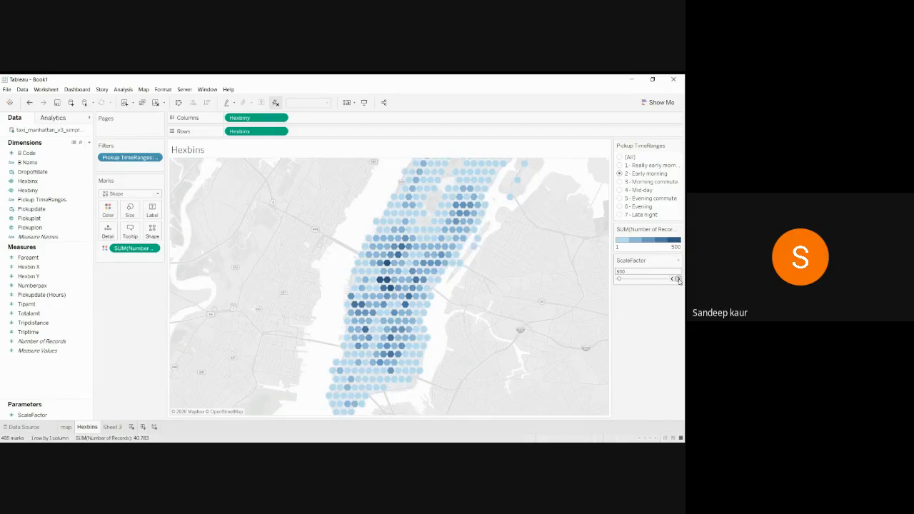
{"action": "left_click", "coordinate": [679, 278]}
{"action": "left_click", "coordinate": [679, 278]}
{"action": "left_click", "coordinate": [678, 278]}
{"action": "left_click", "coordinate": [678, 278]}
{"action": "left_click", "coordinate": [678, 278]}
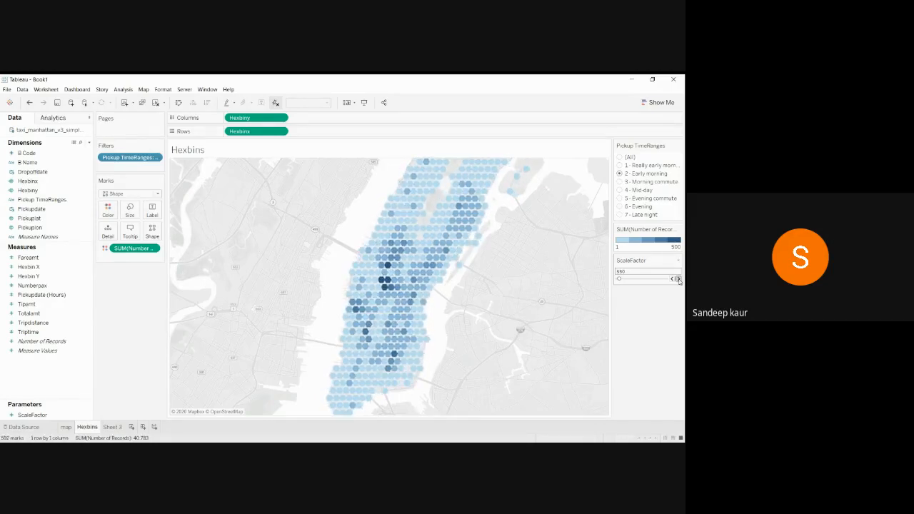
{"action": "left_click", "coordinate": [679, 279]}
{"action": "left_click", "coordinate": [678, 278]}
{"action": "left_click", "coordinate": [679, 279]}
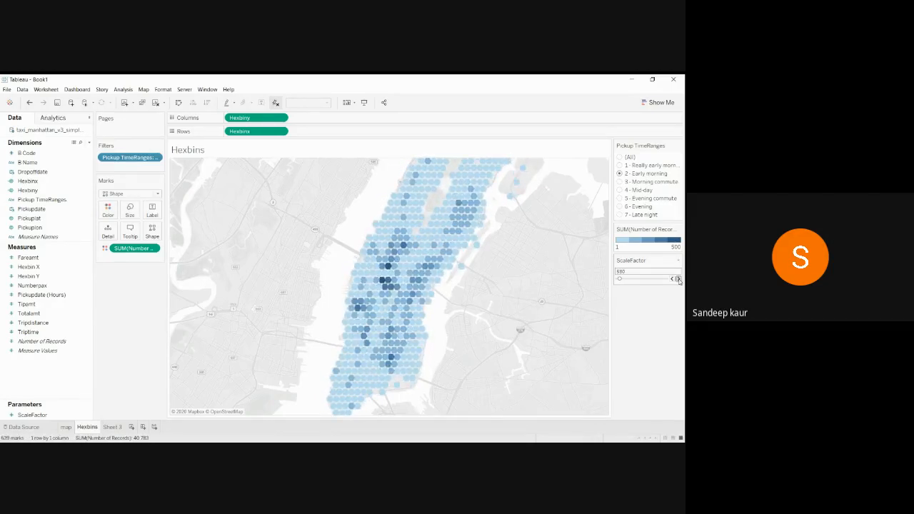
{"action": "left_click", "coordinate": [628, 78]}
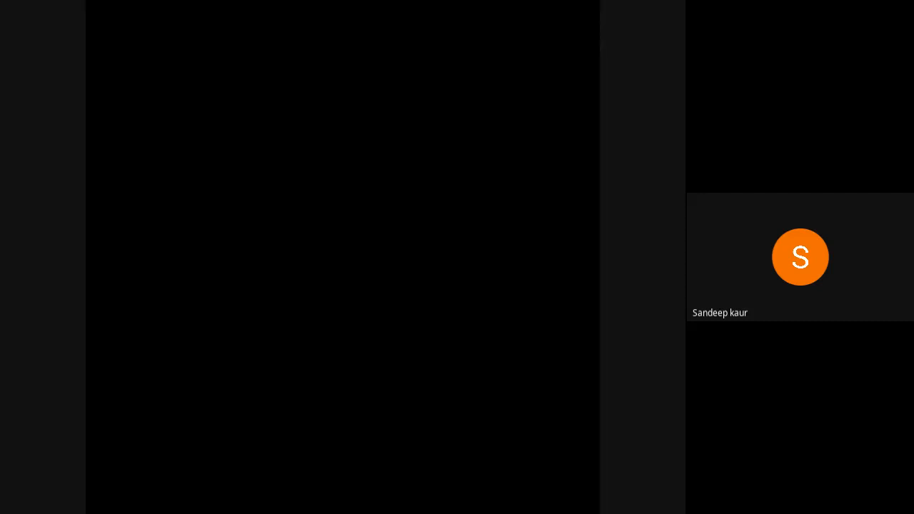
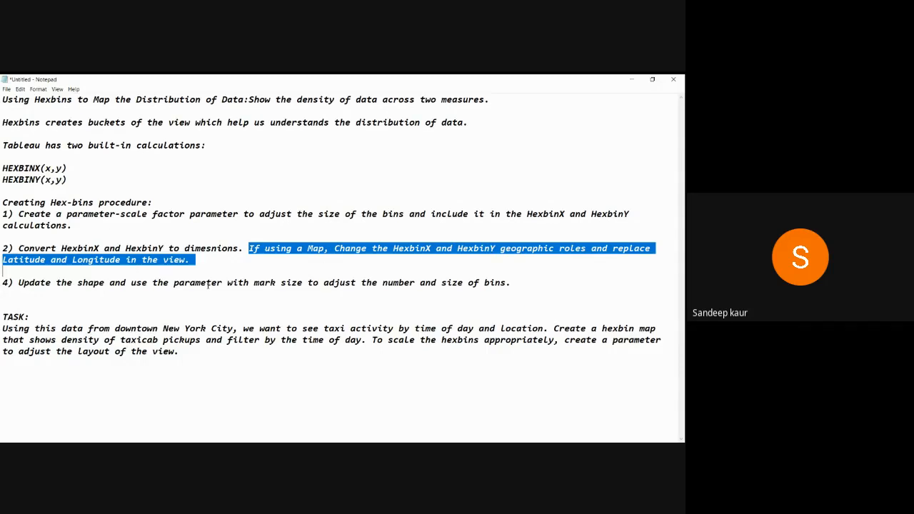
Review the hex-bin procedure steps in Notepad, then minimize the notes to reveal Tableau.
{"action": "left_click_drag", "start_coordinate": [19, 283], "coordinate": [527, 289]}
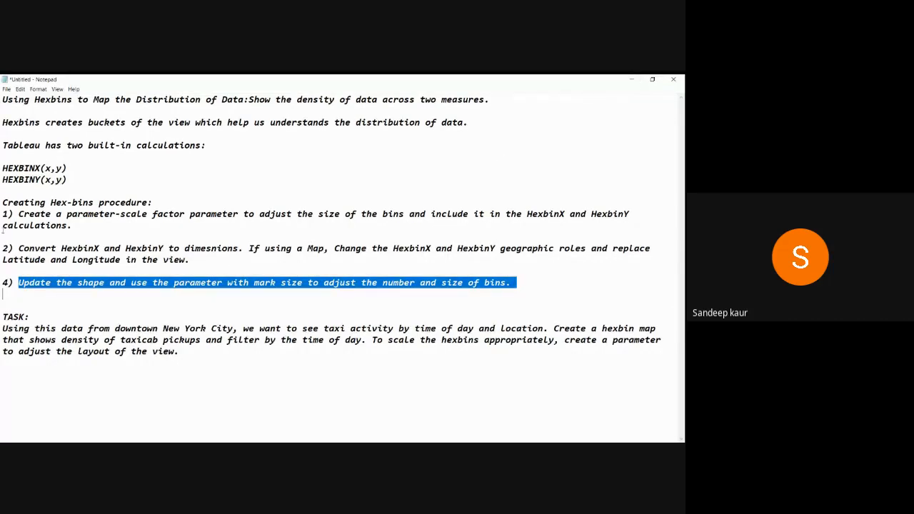
{"action": "left_click_drag", "start_coordinate": [3, 202], "coordinate": [517, 287]}
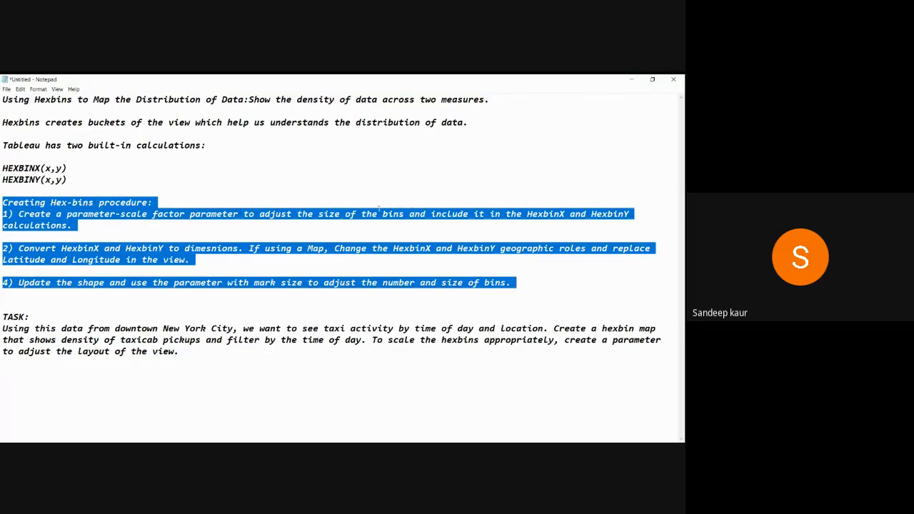
{"action": "left_click", "coordinate": [632, 79]}
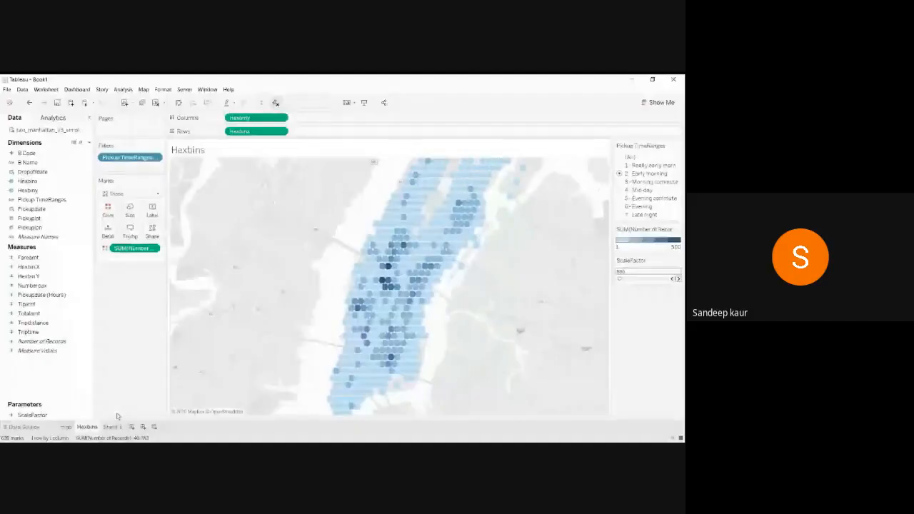
Switch to the blank Sheet 3 worksheet.
{"action": "left_click", "coordinate": [113, 427]}
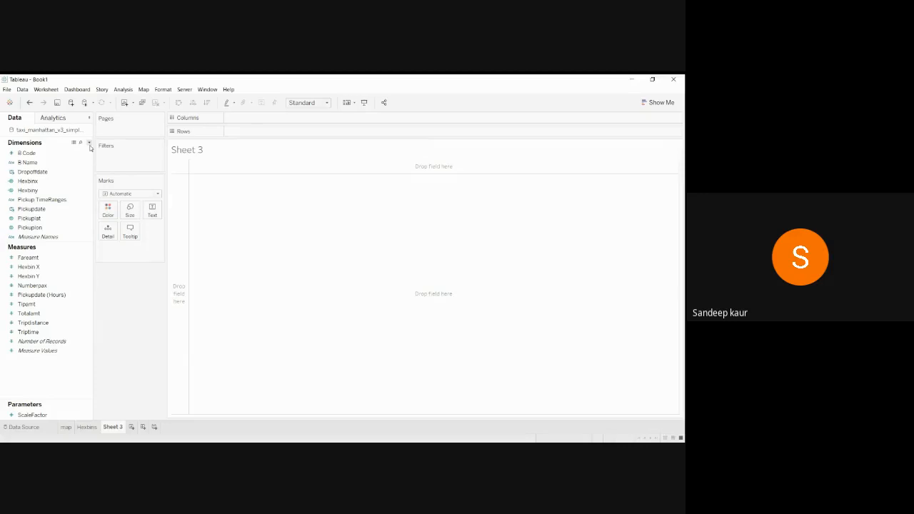
Start a new parameter named HexbinSizing with the Integer data type.
{"action": "left_click", "coordinate": [90, 143]}
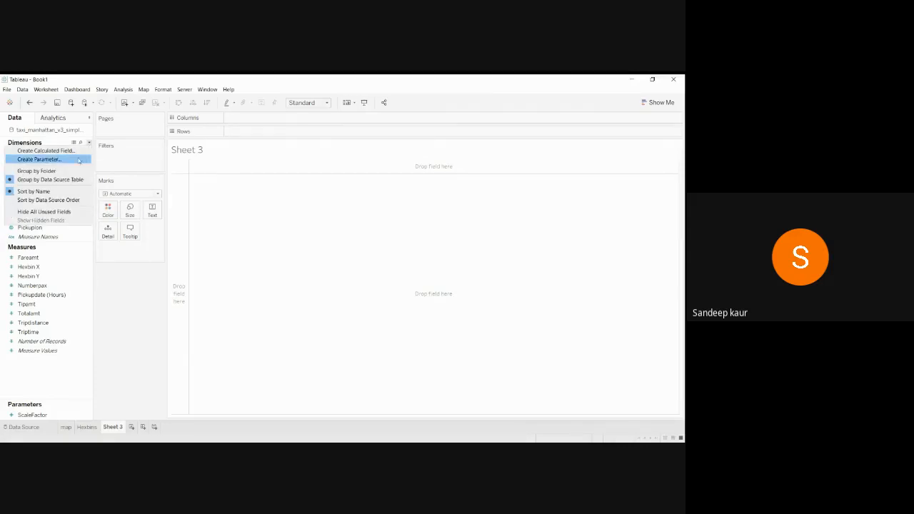
{"action": "left_click", "coordinate": [70, 159]}
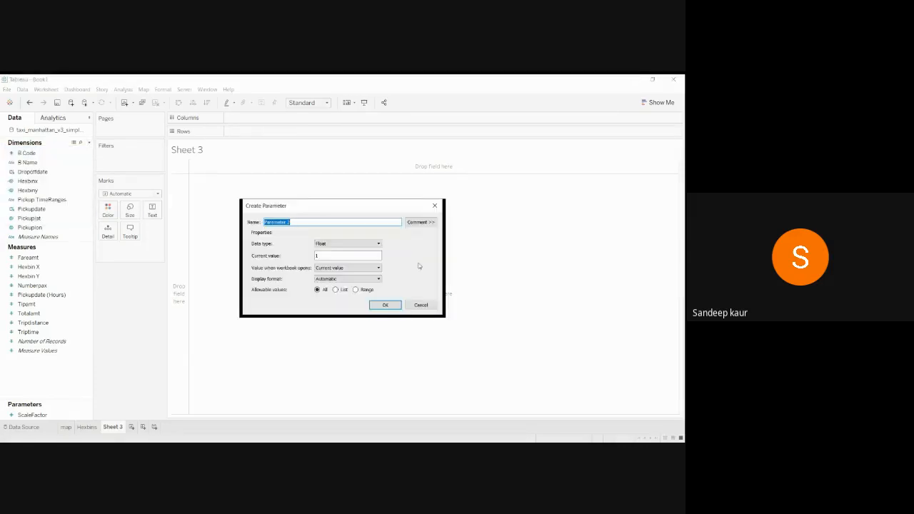
{"action": "left_click", "coordinate": [304, 224]}
{"action": "key", "text": "BackSpace"}
{"action": "key", "text": "BackSpace"}
{"action": "key", "text": "BackSpace"}
{"action": "key", "text": "BackSpace"}
{"action": "key", "text": "BackSpace"}
{"action": "key", "text": "BackSpace"}
{"action": "key", "text": "BackSpace"}
{"action": "key", "text": "BackSpace"}
{"action": "key", "text": "BackSpace"}
{"action": "key", "text": "BackSpace"}
{"action": "key", "text": "BackSpace"}
{"action": "type", "text": "Hexbin_Sczing"}
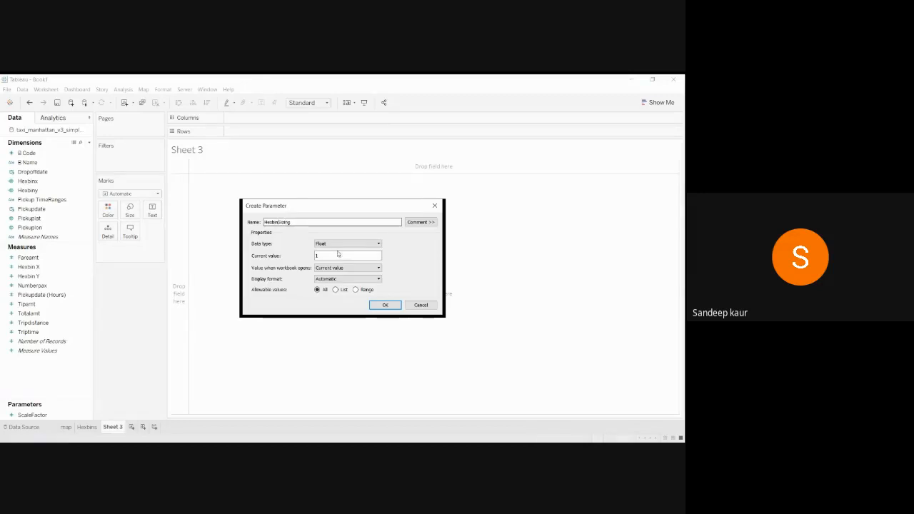
{"action": "left_click", "coordinate": [349, 245]}
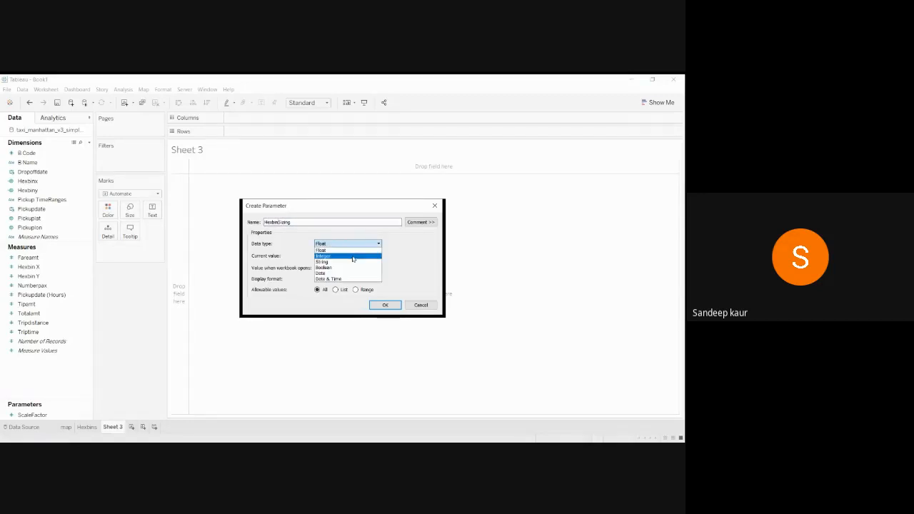
{"action": "left_click", "coordinate": [353, 257]}
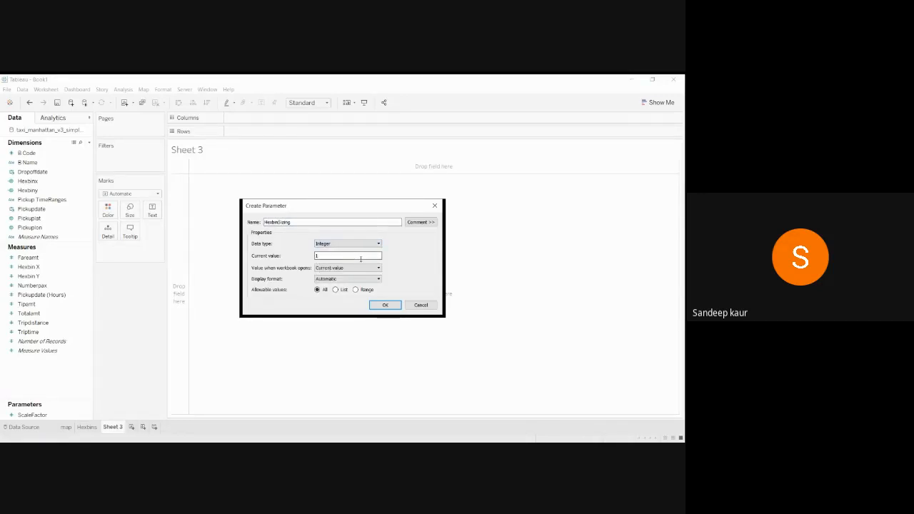
{"action": "left_click", "coordinate": [353, 268]}
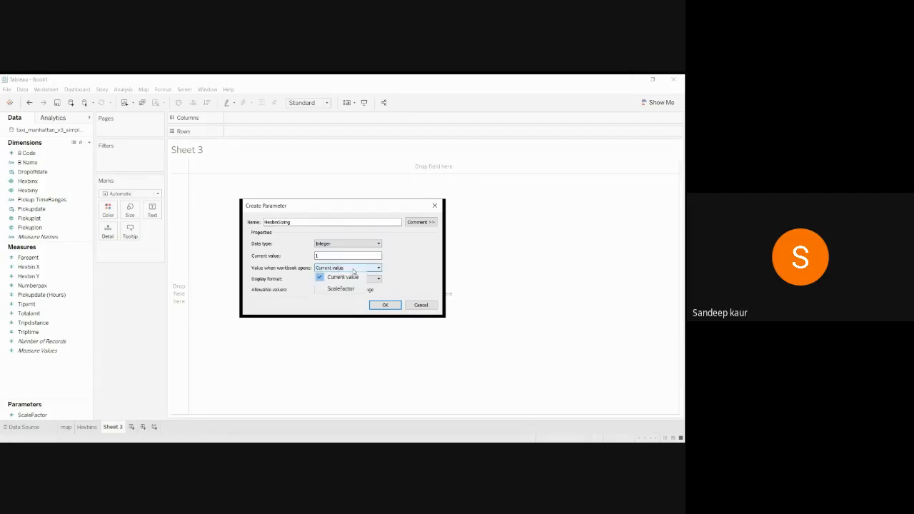
{"action": "left_click", "coordinate": [407, 266]}
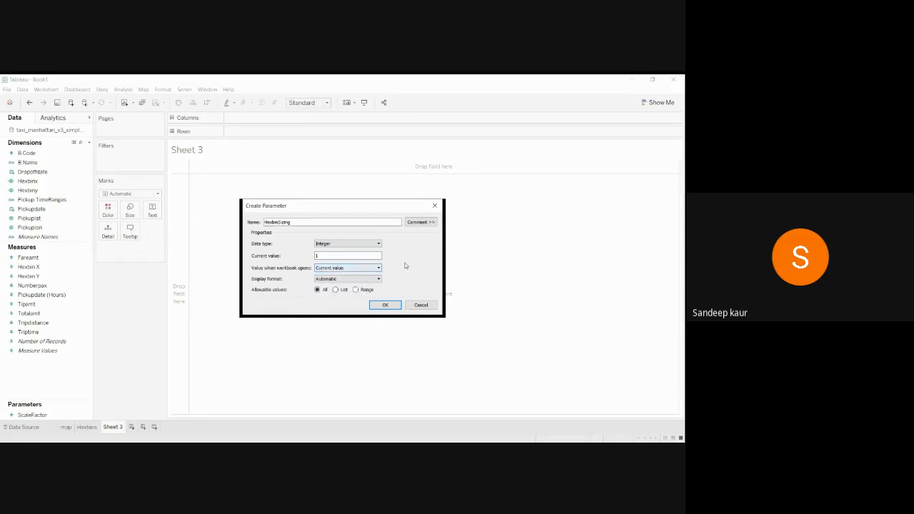
Limit HexbinSizing to a range of 100 to 1,000 in steps of 10 and save it.
{"action": "left_click", "coordinate": [355, 290]}
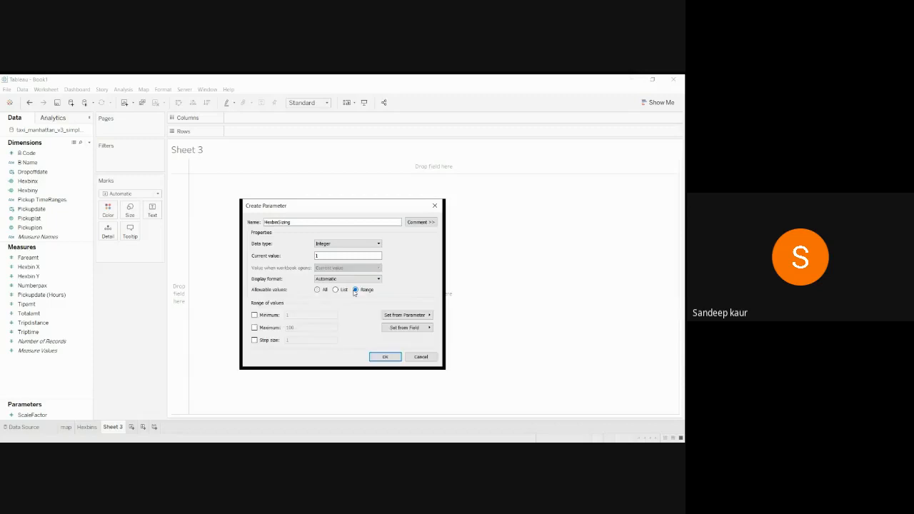
{"action": "left_click", "coordinate": [254, 316]}
{"action": "left_click", "coordinate": [254, 328]}
{"action": "left_click", "coordinate": [255, 341]}
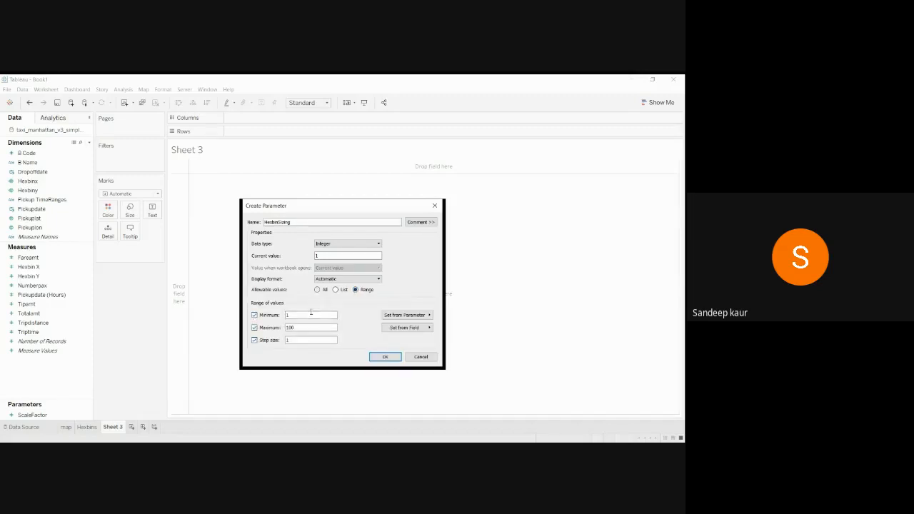
{"action": "key", "text": "BackSpace"}
{"action": "key", "text": "BackSpace"}
{"action": "key", "text": "BackSpace"}
{"action": "key", "text": "BackSpace"}
{"action": "key", "text": "BackSpace"}
{"action": "type", "text": "0"}
{"action": "double_click", "coordinate": [295, 328]}
{"action": "type", "text": "100"}
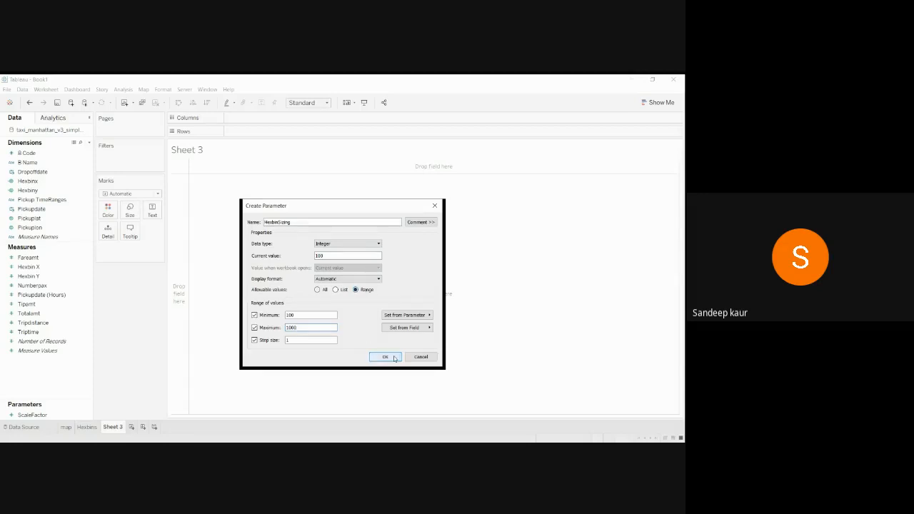
{"action": "left_click", "coordinate": [303, 341]}
{"action": "key", "text": "BackSpace"}
{"action": "type", "text": "10"}
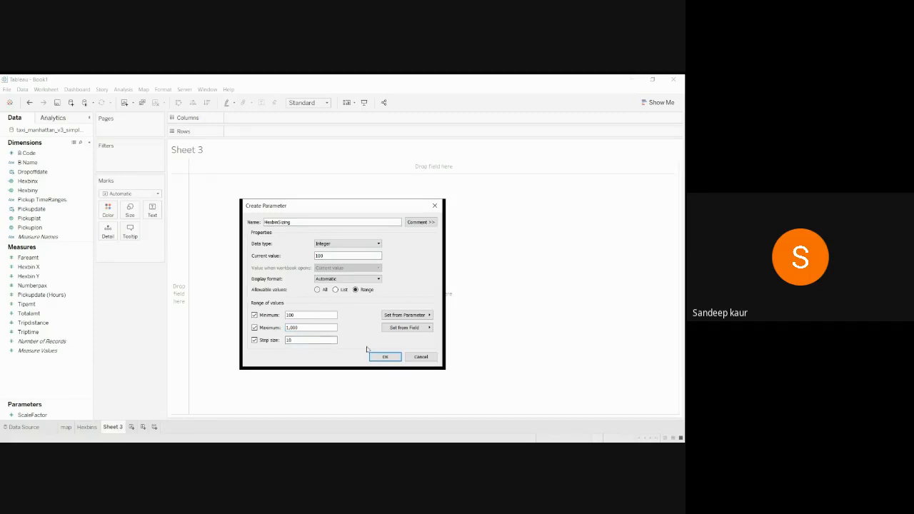
{"action": "left_click", "coordinate": [385, 357]}
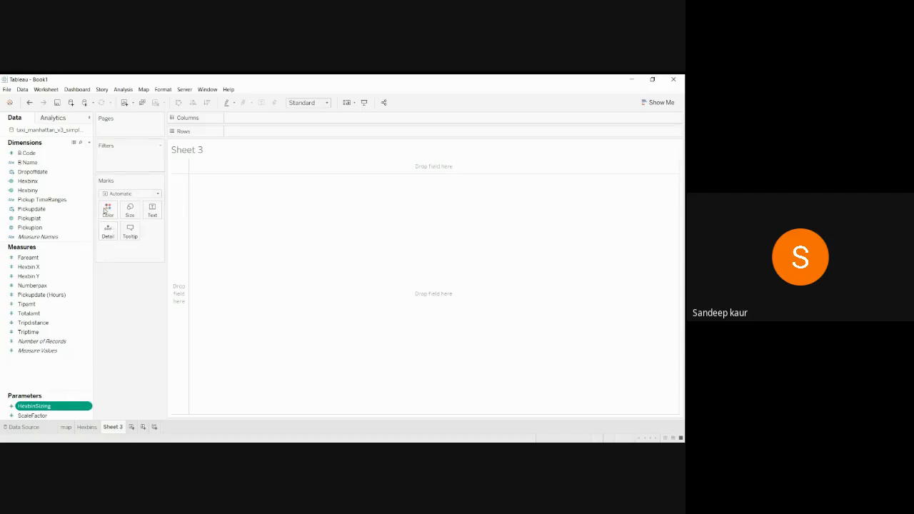
Start a new calculated field named Hex_bin_x.
{"action": "left_click", "coordinate": [90, 143]}
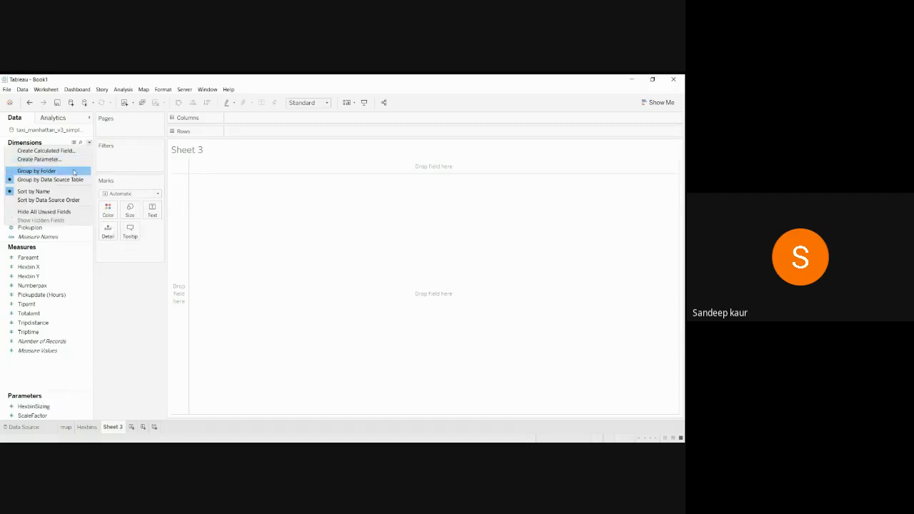
{"action": "left_click", "coordinate": [56, 151]}
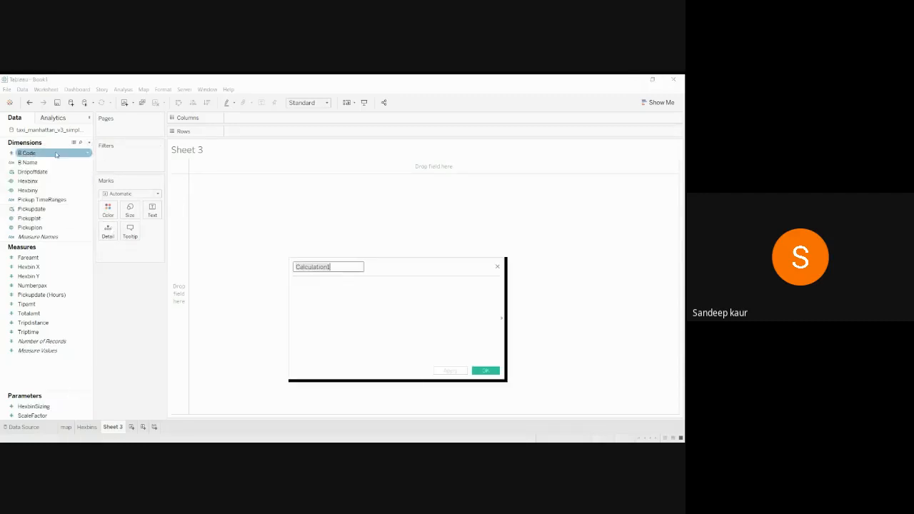
{"action": "key", "text": "BackSpace"}
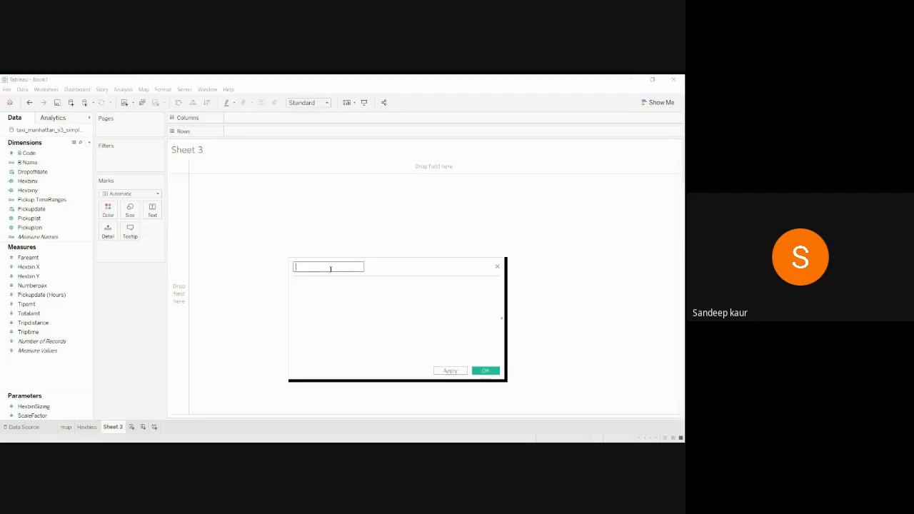
{"action": "type", "text": "Hex_bin_x"}
Begin the Hex_bin_x formula with HEXBINX(), then check the Hexbins sheet for reference.
{"action": "left_click", "coordinate": [363, 304]}
{"action": "type", "text": "He"}
{"action": "double_click", "coordinate": [351, 294]}
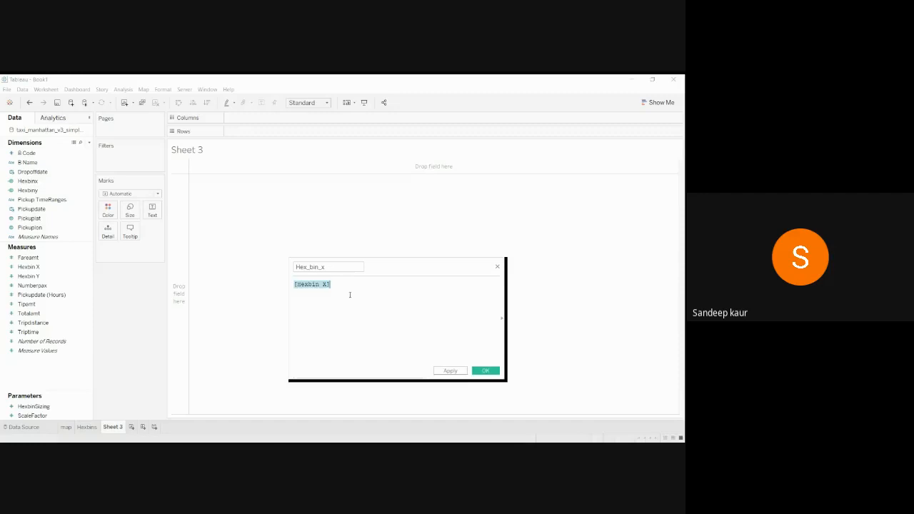
{"action": "key", "text": "BackSpace"}
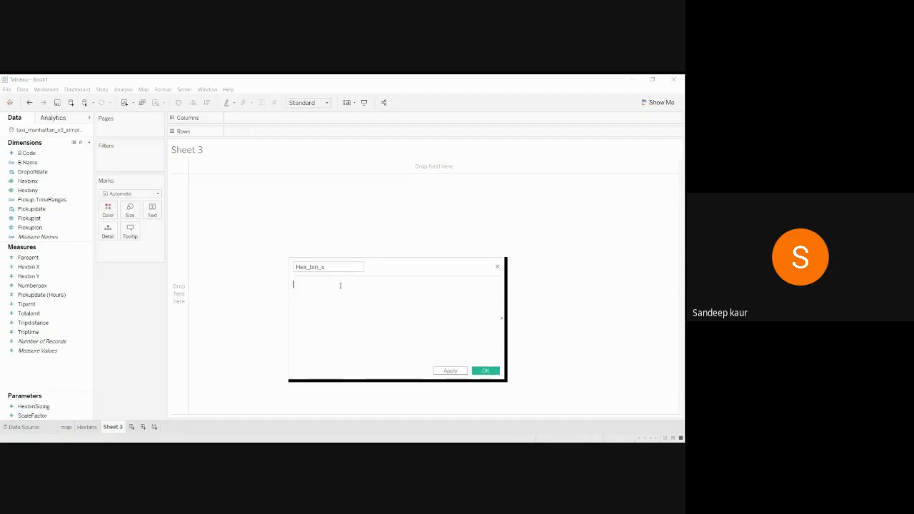
{"action": "type", "text": "He"}
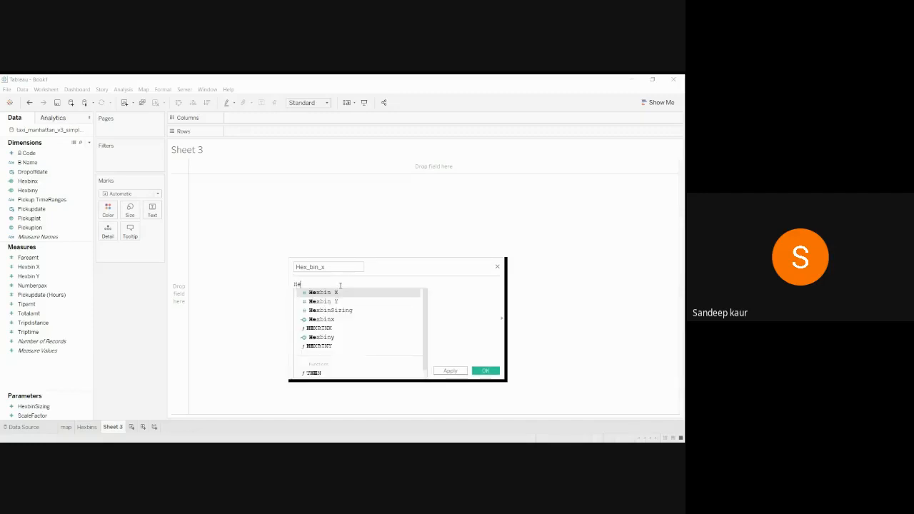
{"action": "double_click", "coordinate": [336, 328]}
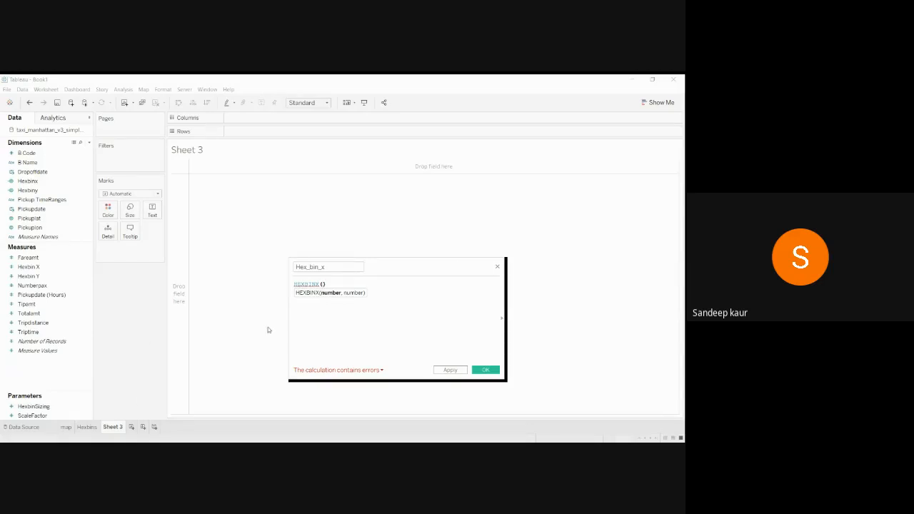
{"action": "left_click", "coordinate": [87, 428]}
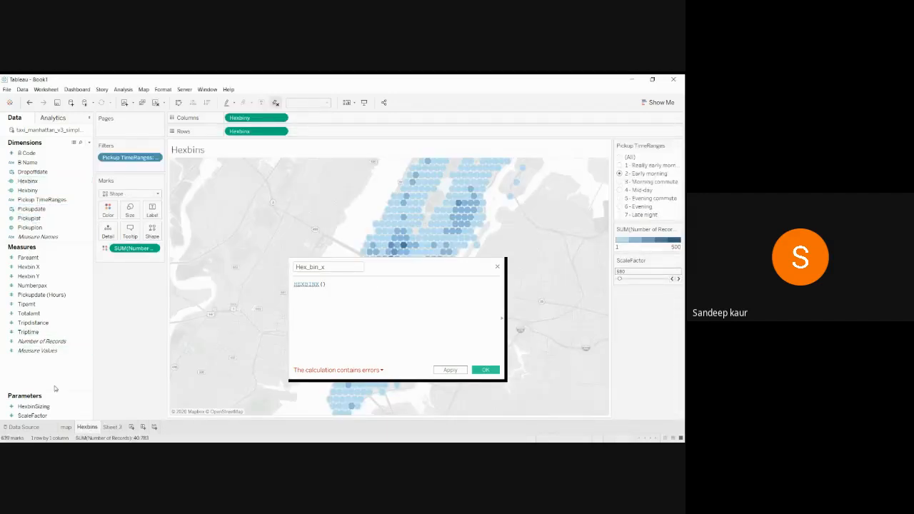
{"action": "left_click", "coordinate": [66, 427]}
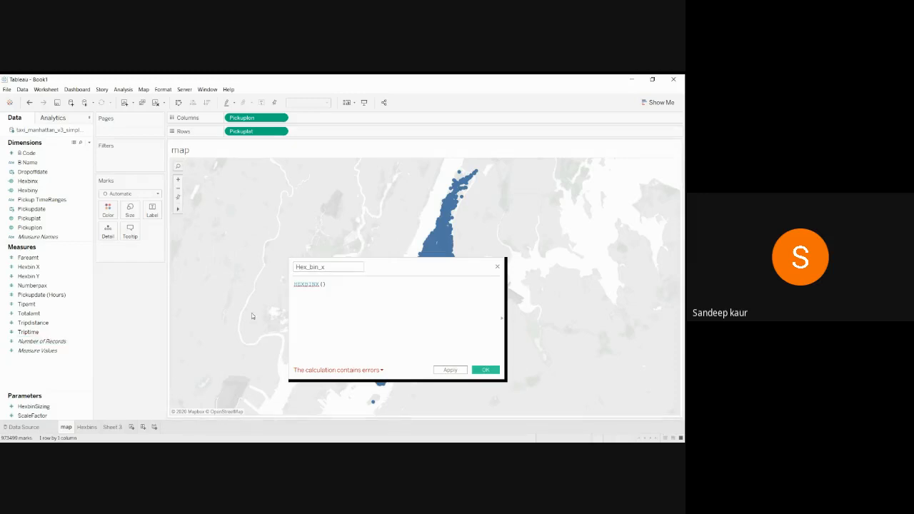
{"action": "left_click", "coordinate": [112, 428]}
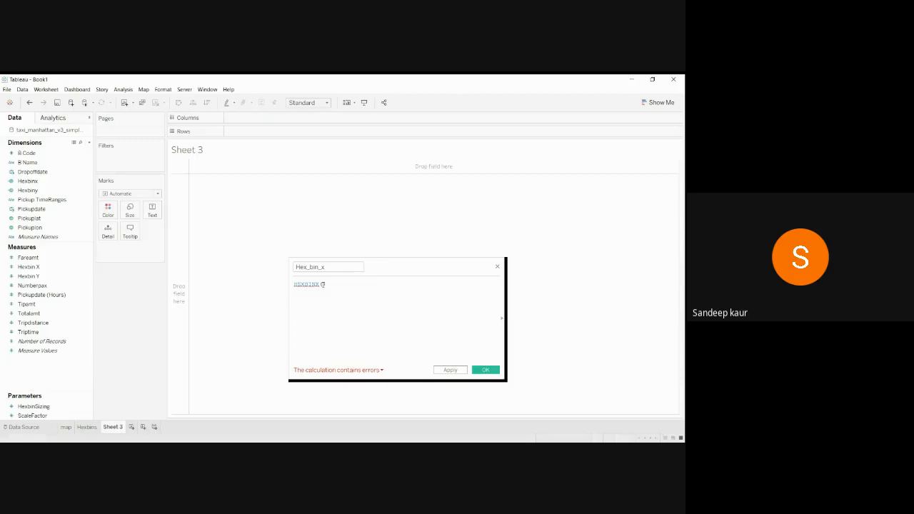
Fill HEXBINX with Pickuplat and Pickuplon, multiplying Pickuplat by HexbinSizing.
{"action": "left_click", "coordinate": [323, 284]}
{"action": "type", "text": "pi"}
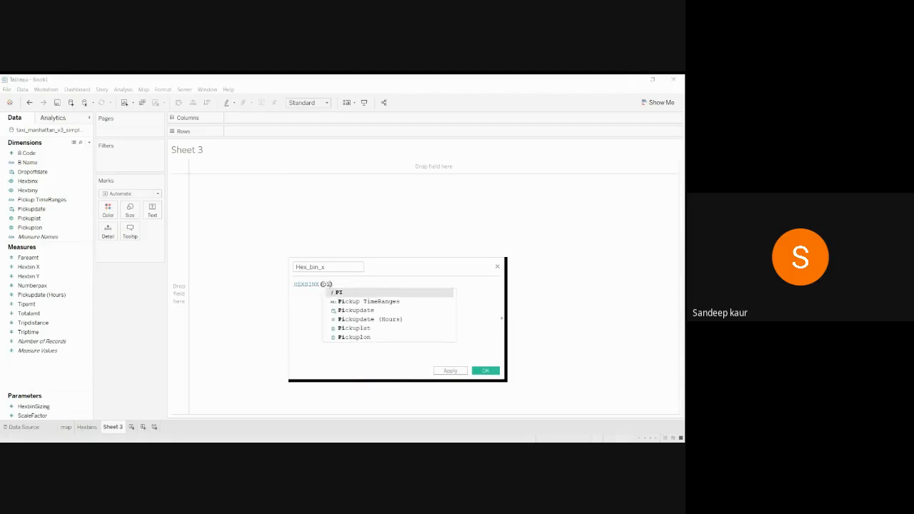
{"action": "key", "text": "Down"}
{"action": "key", "text": "Down"}
{"action": "key", "text": "Down"}
{"action": "key", "text": "Down"}
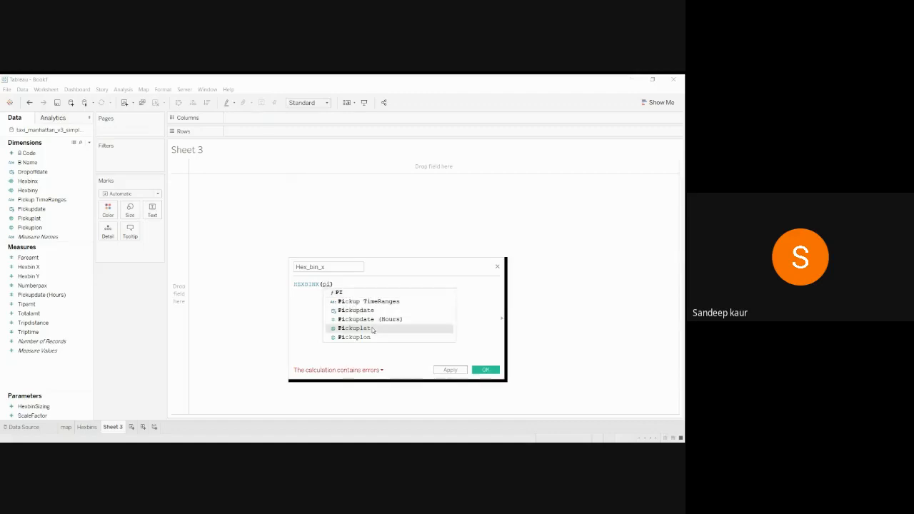
{"action": "key", "text": "Return"}
{"action": "left_click", "coordinate": [365, 284]}
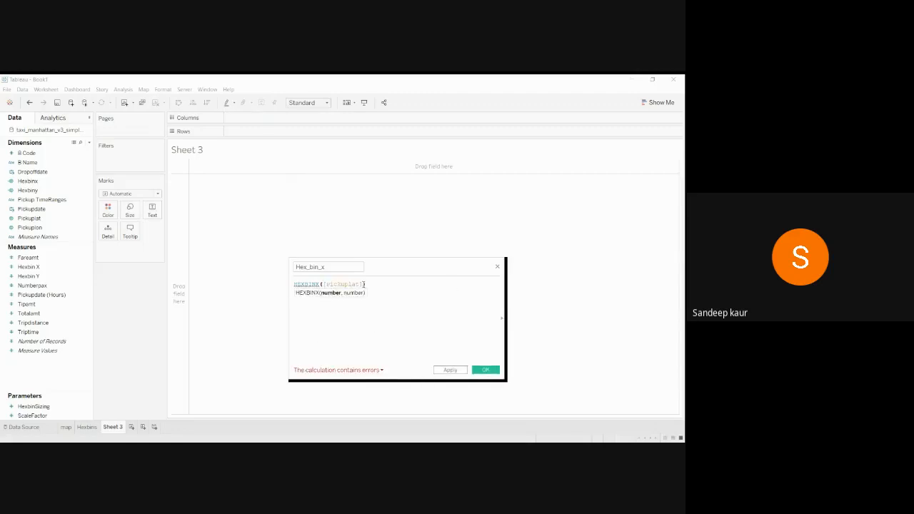
{"action": "type", "text": ","}
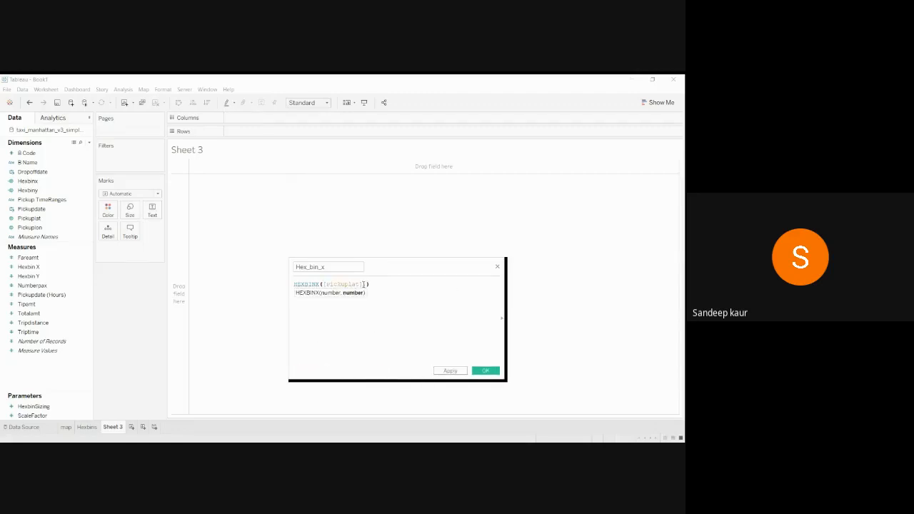
{"action": "type", "text": "p"}
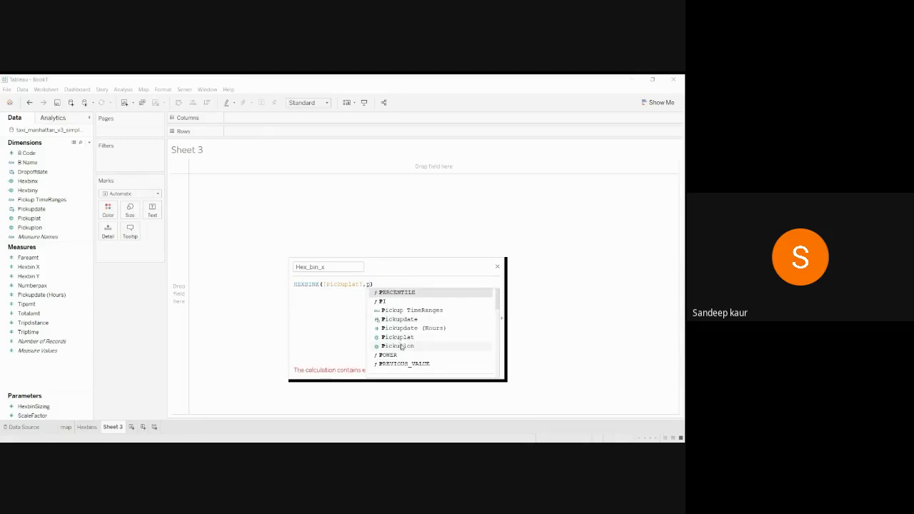
{"action": "left_click", "coordinate": [399, 346]}
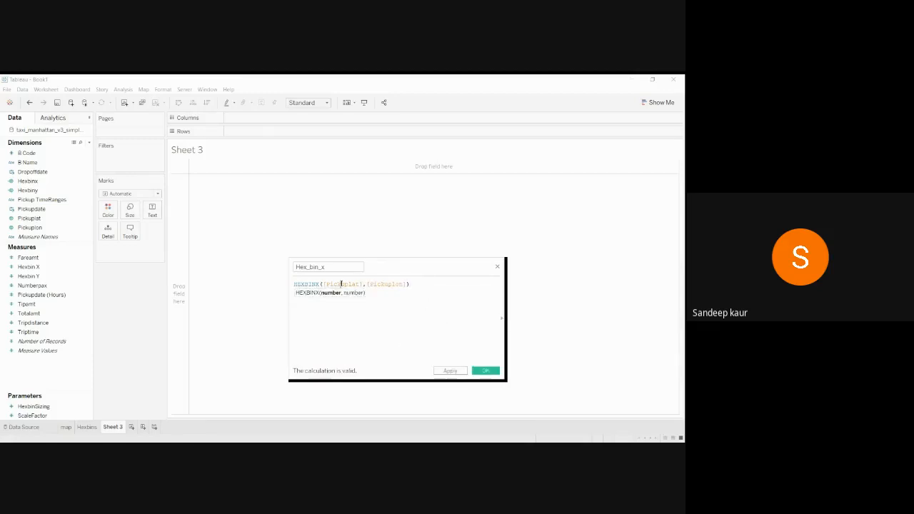
{"action": "left_click", "coordinate": [382, 285]}
{"action": "left_click", "coordinate": [364, 285]}
{"action": "type", "text": "he"}
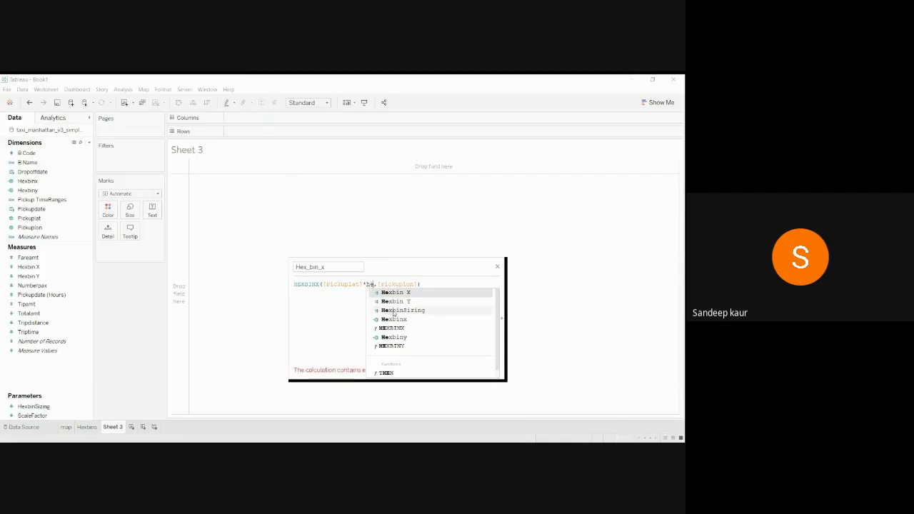
{"action": "left_click", "coordinate": [394, 310]}
Multiply Pickuplon by HexbinSizing, divide the whole result by HexbinSizing, and save the calculation.
{"action": "left_click", "coordinate": [462, 285]}
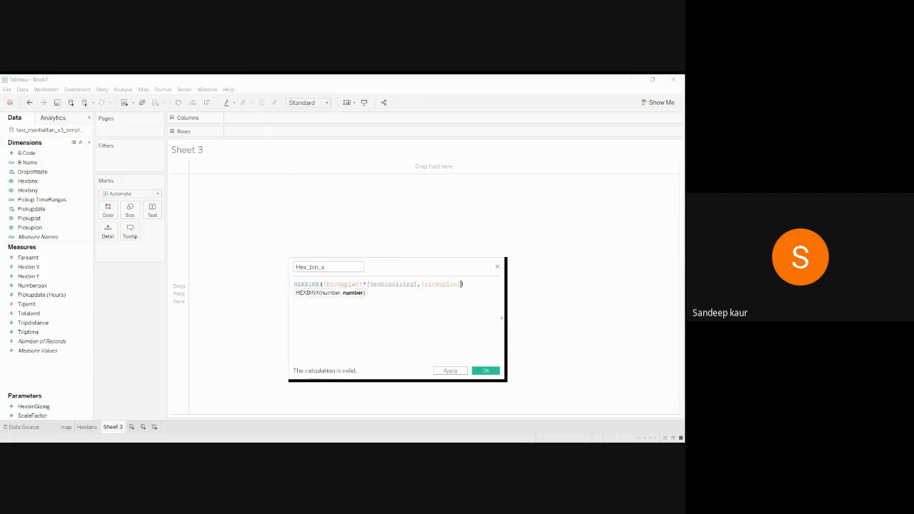
{"action": "type", "text": "*"}
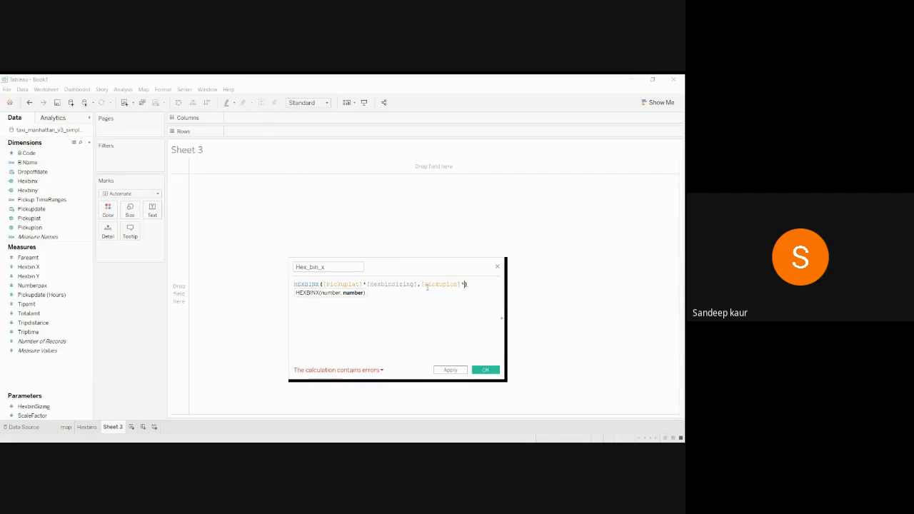
{"action": "left_click_drag", "start_coordinate": [326, 284], "coordinate": [357, 284]}
{"action": "left_click_drag", "start_coordinate": [426, 285], "coordinate": [459, 285]}
{"action": "left_click", "coordinate": [464, 285]}
{"action": "type", "text": "[He"}
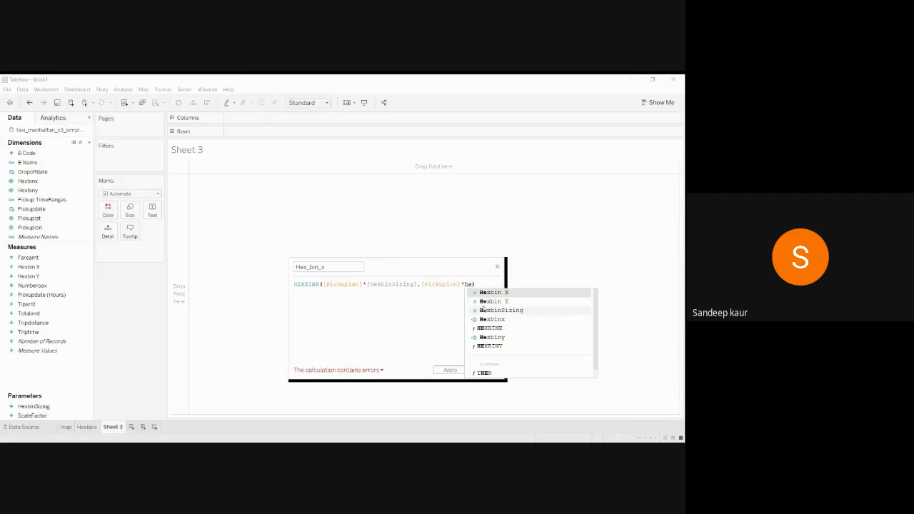
{"action": "left_click", "coordinate": [486, 311]}
{"action": "type", "text": "/"}
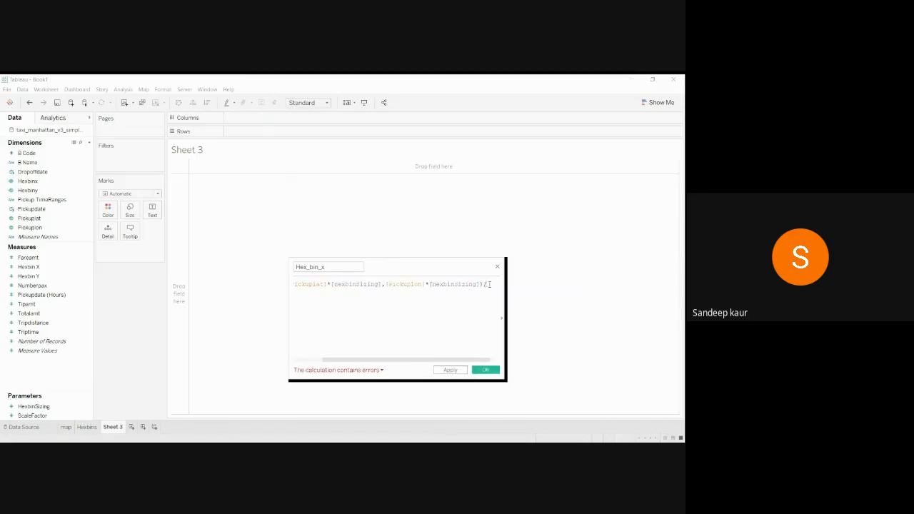
{"action": "type", "text": "H"}
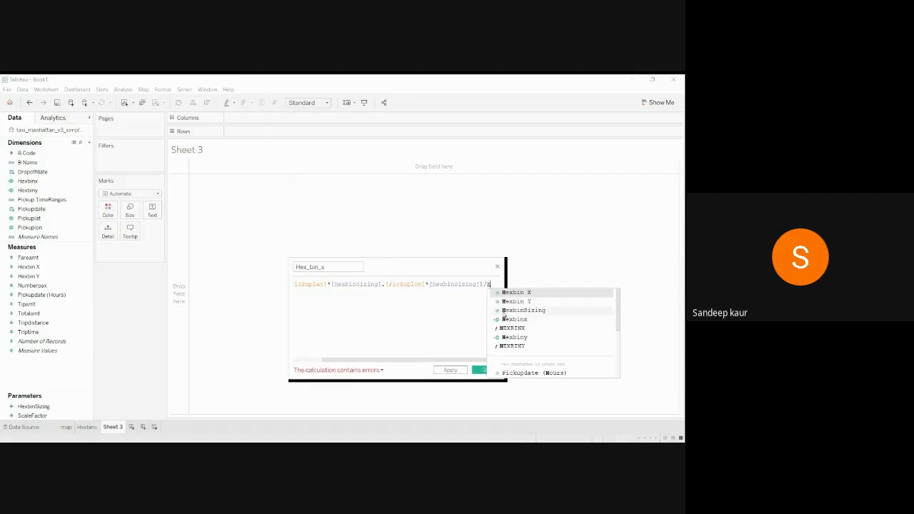
{"action": "left_click", "coordinate": [503, 314]}
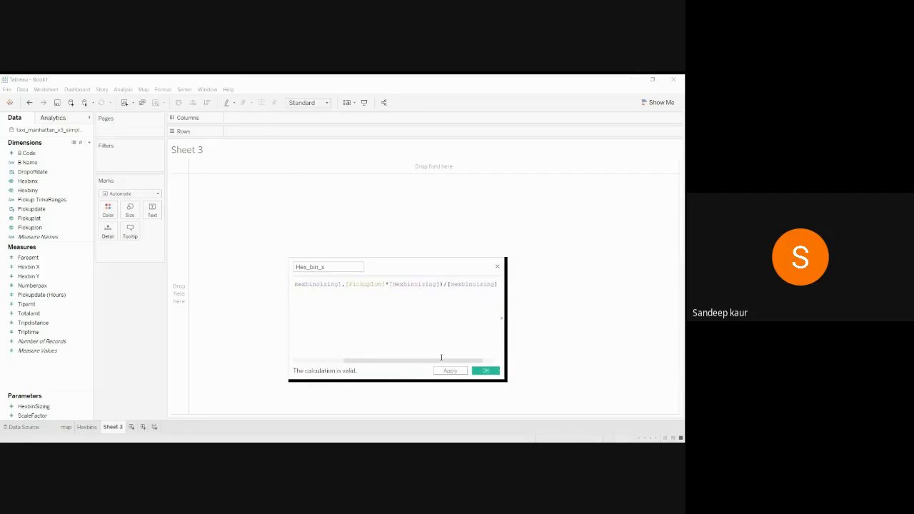
{"action": "left_click", "coordinate": [450, 372]}
{"action": "left_click", "coordinate": [491, 371]}
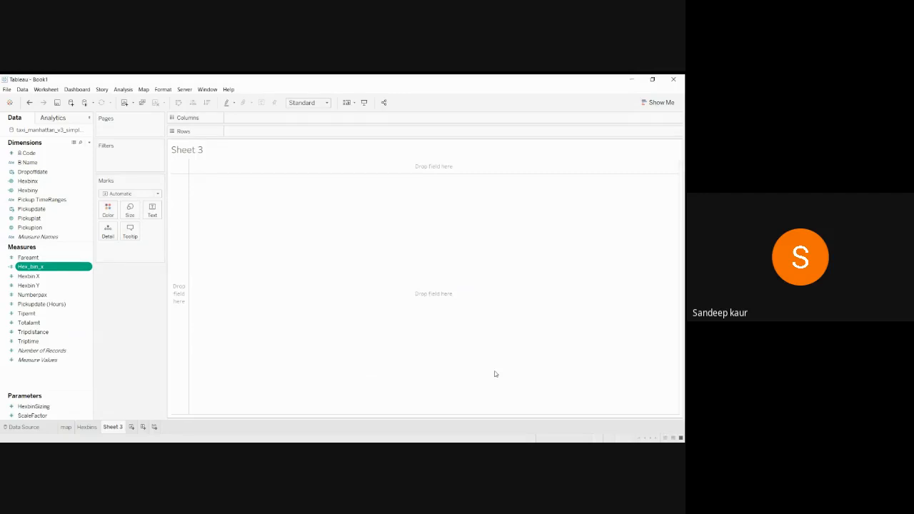
Duplicate Hex_bin_x and rename the copy Hex_bin_y.
{"action": "right_click", "coordinate": [62, 269]}
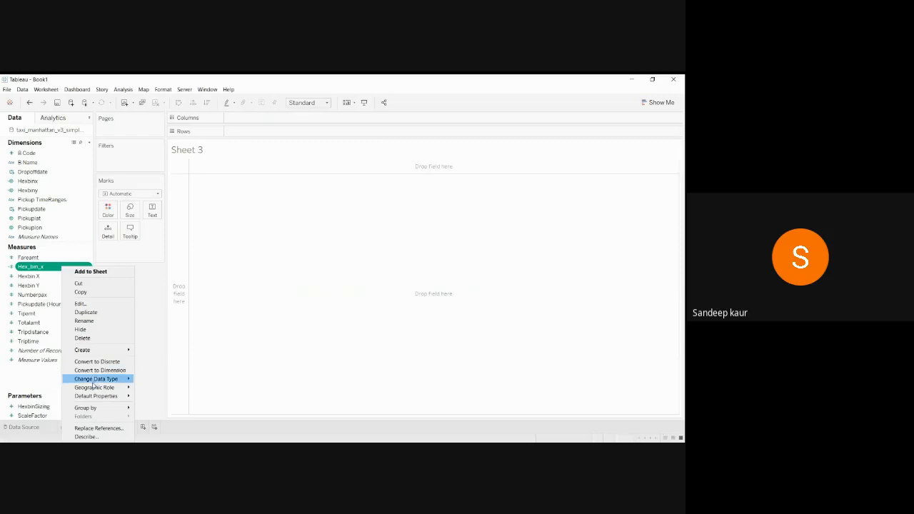
{"action": "left_click", "coordinate": [110, 315]}
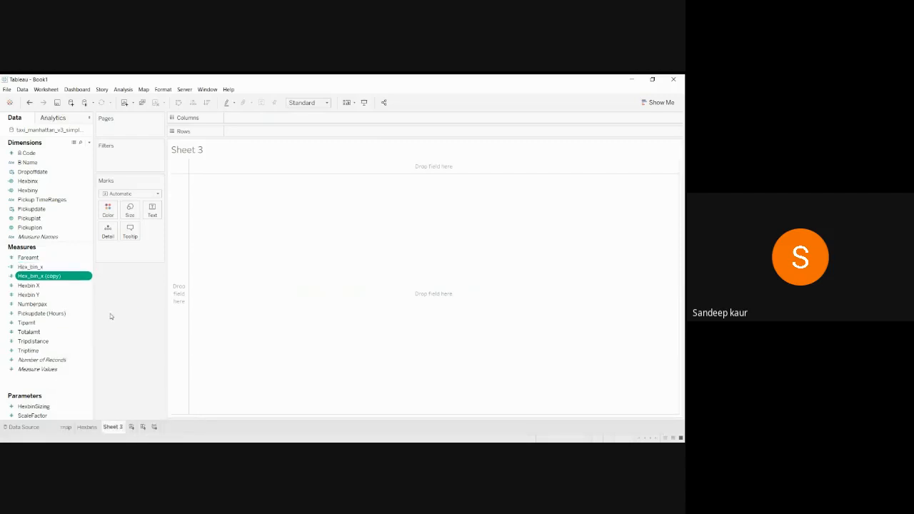
{"action": "right_click", "coordinate": [71, 276]}
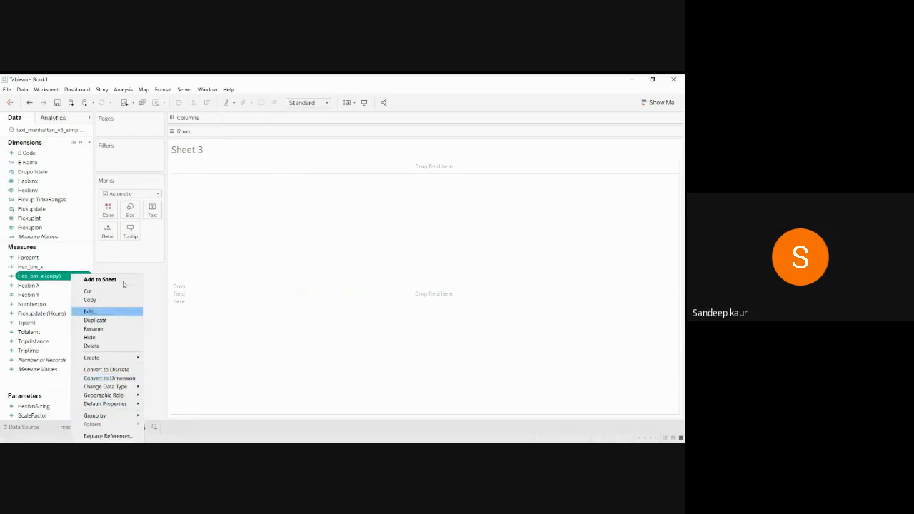
{"action": "left_click", "coordinate": [121, 328]}
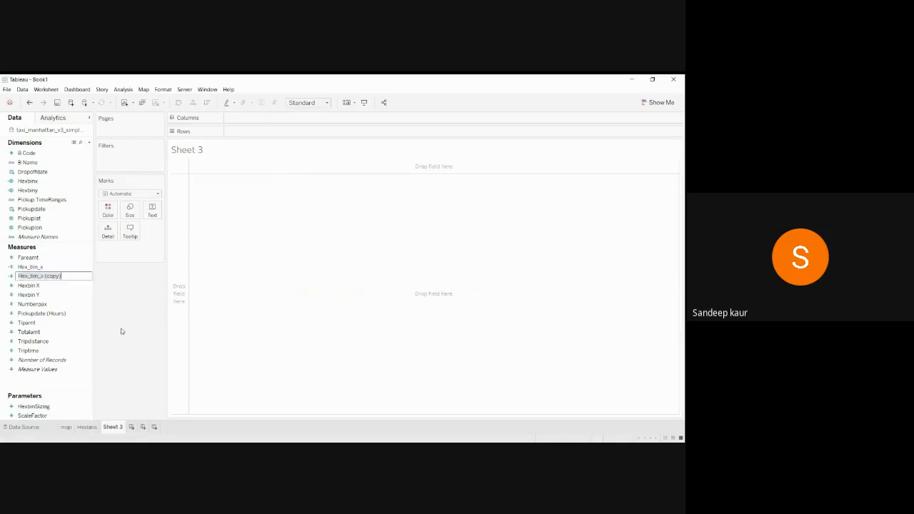
{"action": "left_click", "coordinate": [108, 284]}
{"action": "left_click", "coordinate": [87, 277]}
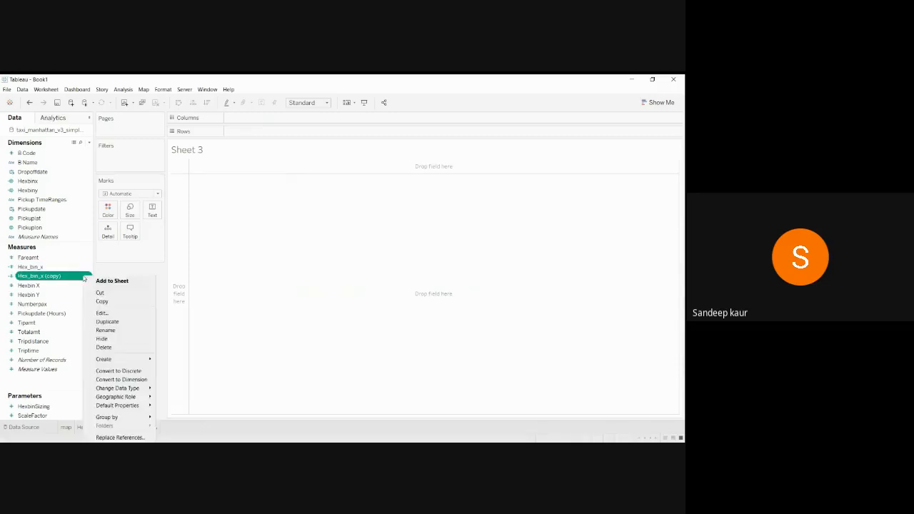
{"action": "left_click", "coordinate": [107, 312]}
{"action": "left_click_drag", "start_coordinate": [349, 268], "coordinate": [324, 265]}
{"action": "key", "text": "BackSpace"}
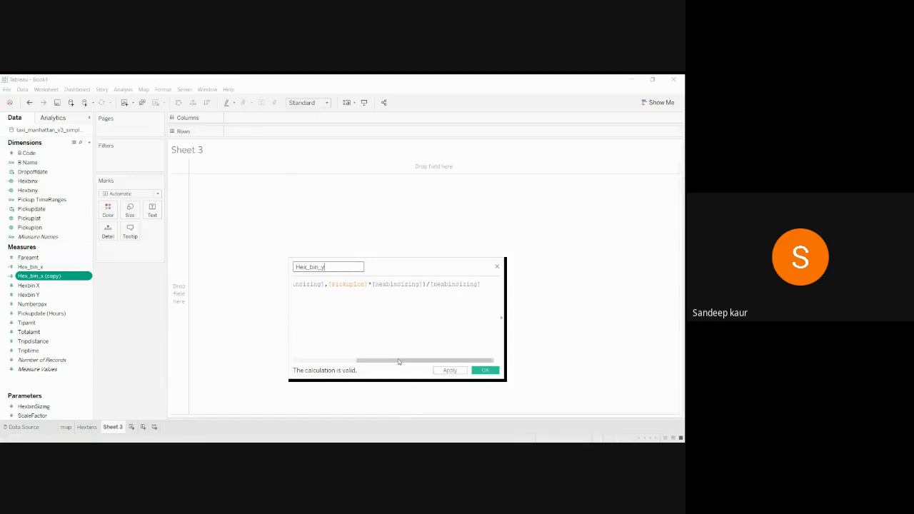
Change the copy's function from HEXBINX to HEXBINY and save it.
{"action": "left_click_drag", "start_coordinate": [365, 360], "coordinate": [303, 360]}
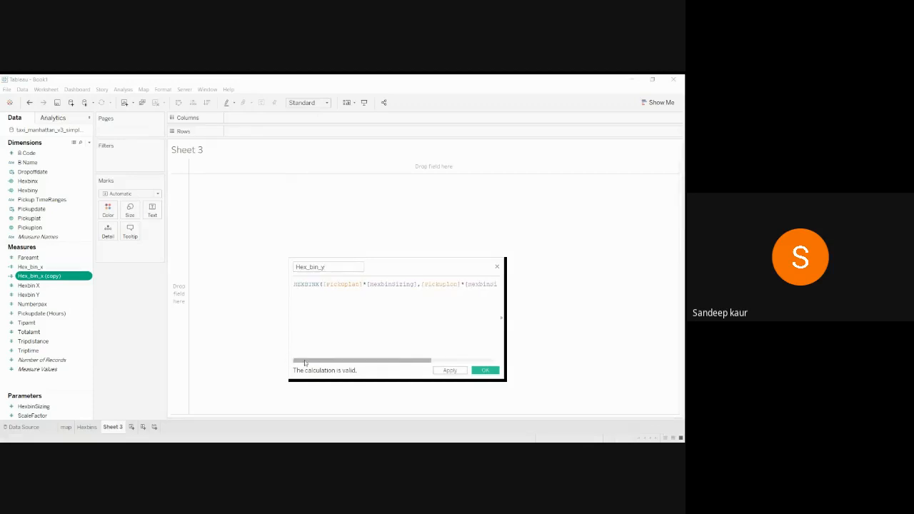
{"action": "left_click", "coordinate": [318, 285]}
{"action": "key", "text": "BackSpace"}
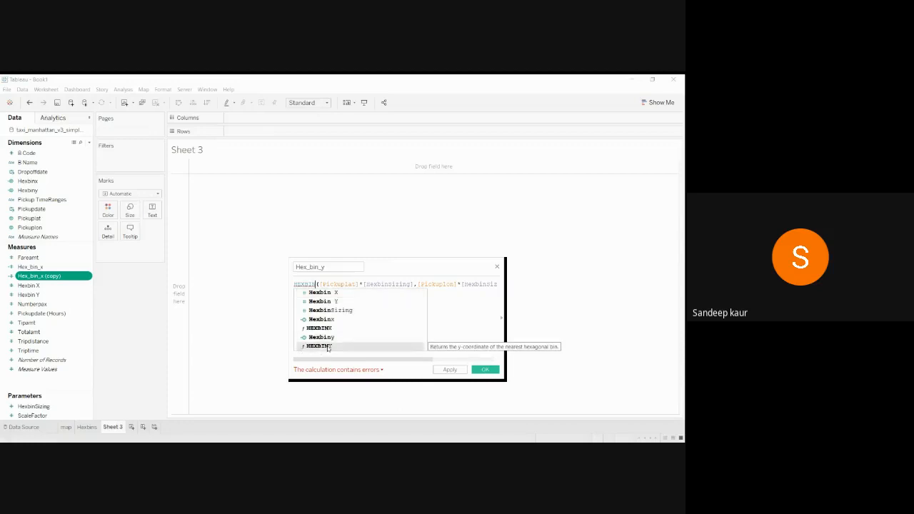
{"action": "double_click", "coordinate": [327, 346]}
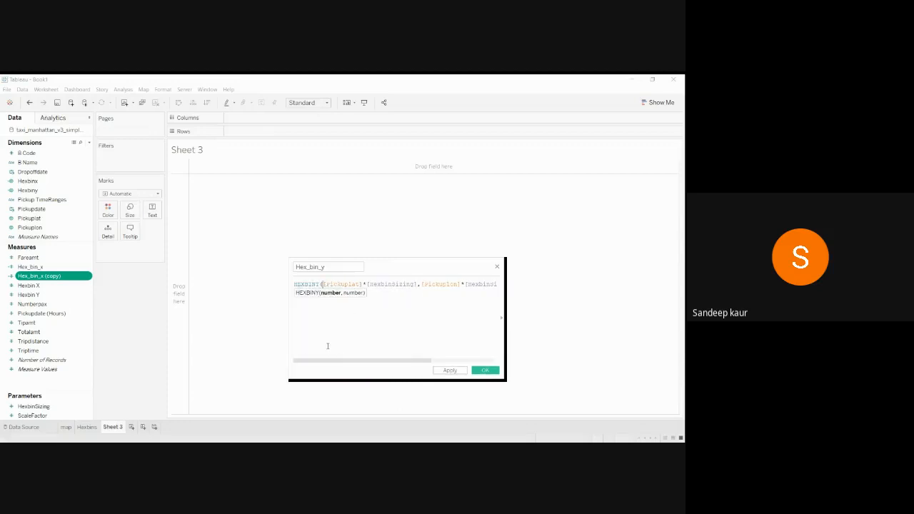
{"action": "left_click", "coordinate": [454, 372]}
{"action": "left_click", "coordinate": [484, 372]}
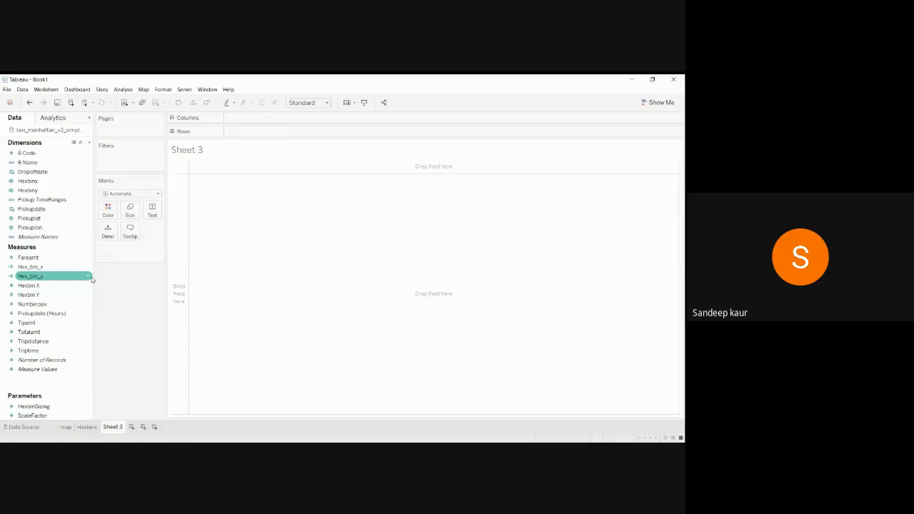
Move Hex_bin_x and Hex_bin_y into Dimensions.
{"action": "left_click", "coordinate": [51, 269]}
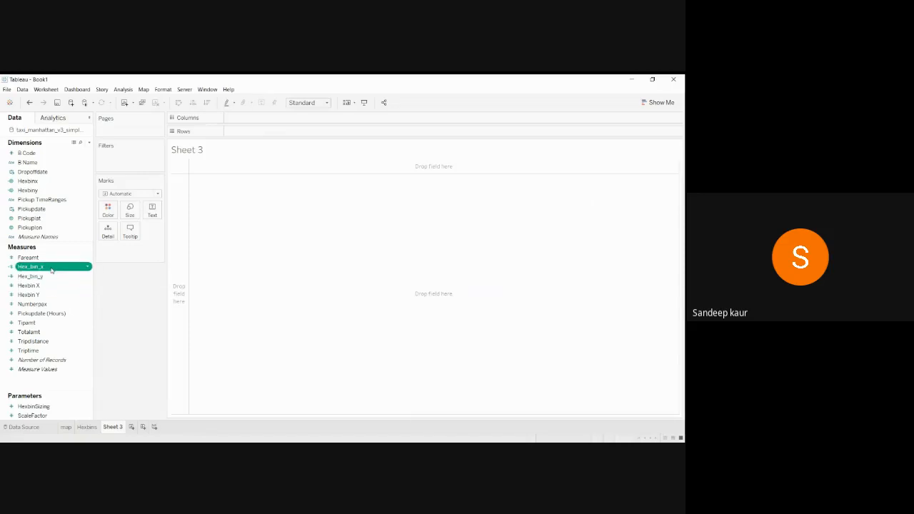
{"action": "left_click", "coordinate": [53, 277], "text": "ctrl"}
{"action": "left_click_drag", "start_coordinate": [41, 269], "coordinate": [47, 229]}
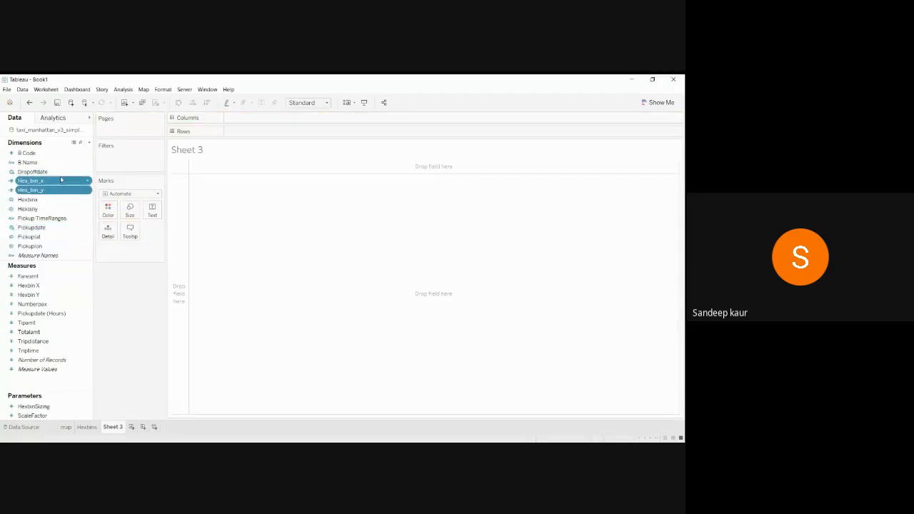
{"action": "right_click", "coordinate": [87, 182]}
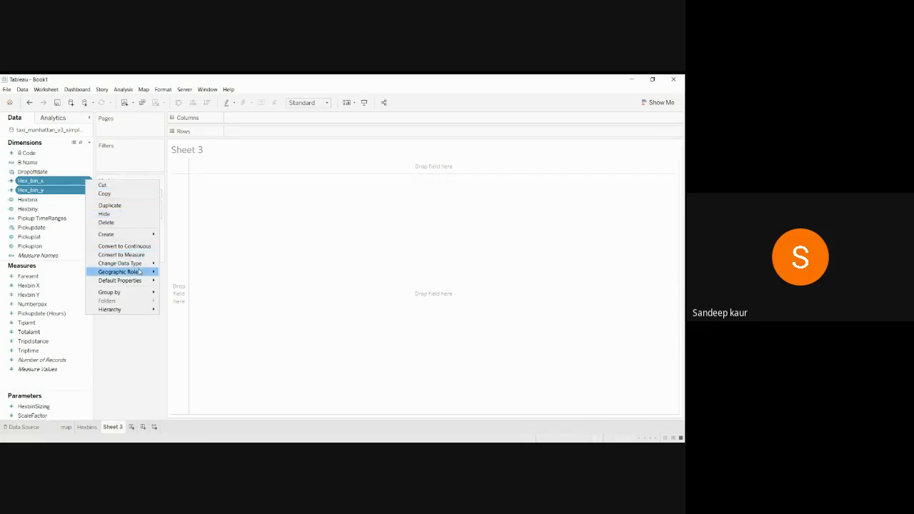
{"action": "left_click", "coordinate": [88, 182]}
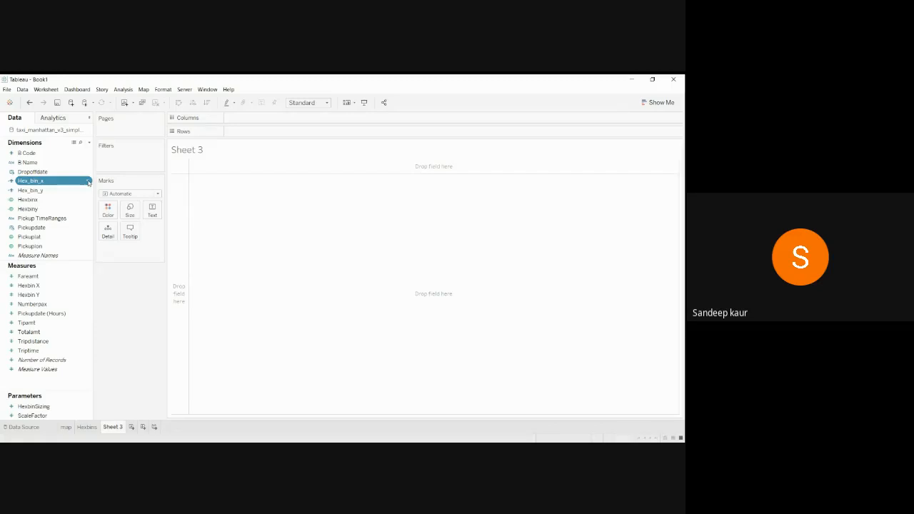
Assign Hex_bin_x the Latitude geographic role and Hex_bin_y the Longitude role.
{"action": "left_click", "coordinate": [88, 182]}
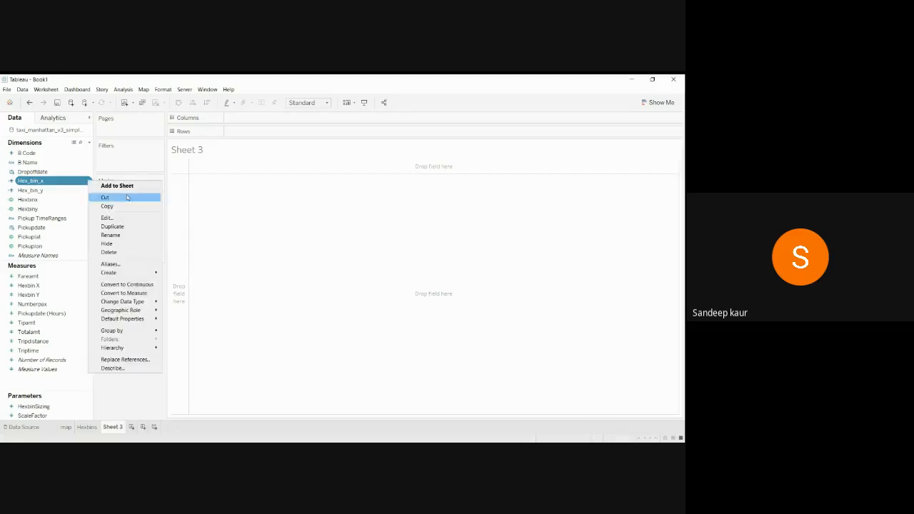
{"action": "mouse_move", "coordinate": [149, 311]}
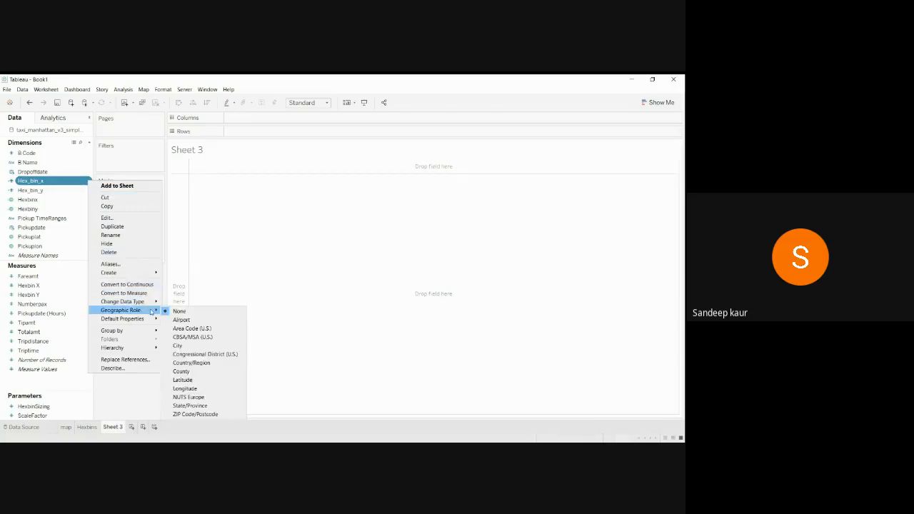
{"action": "left_click", "coordinate": [210, 382]}
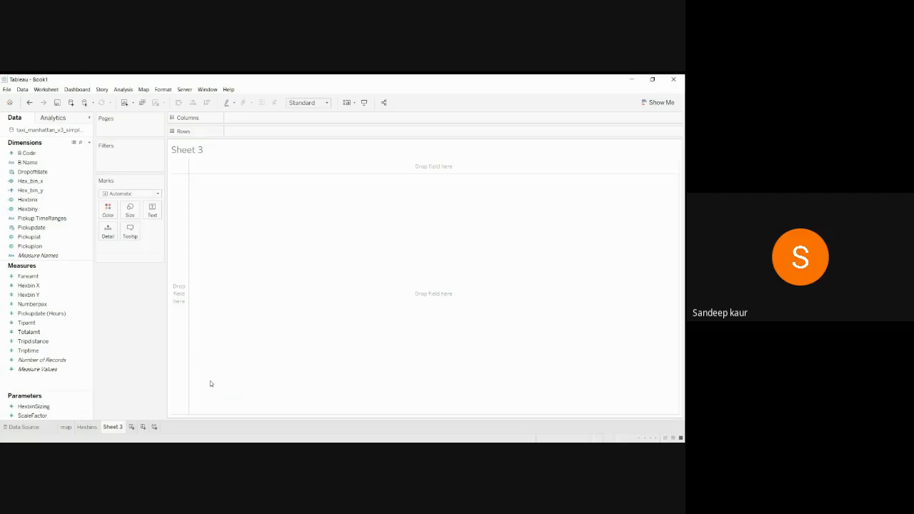
{"action": "left_click", "coordinate": [83, 191]}
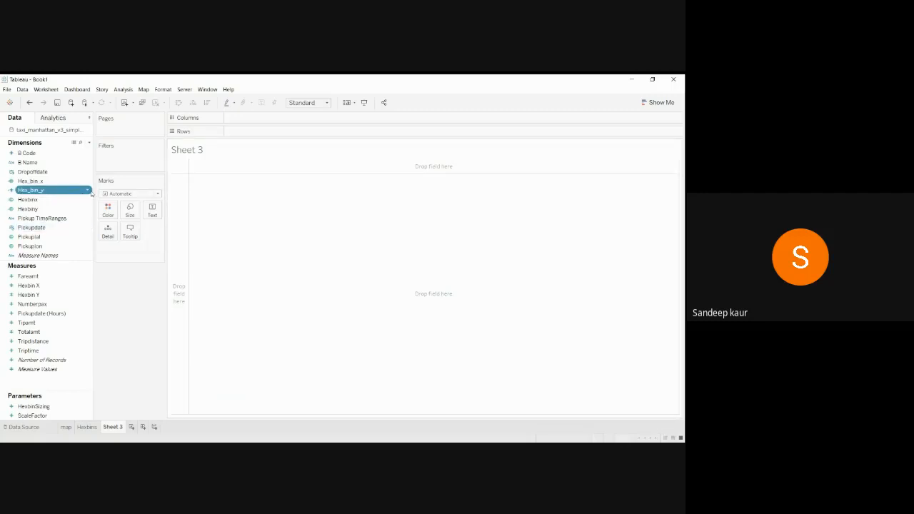
{"action": "left_click", "coordinate": [88, 191]}
{"action": "mouse_move", "coordinate": [150, 323]}
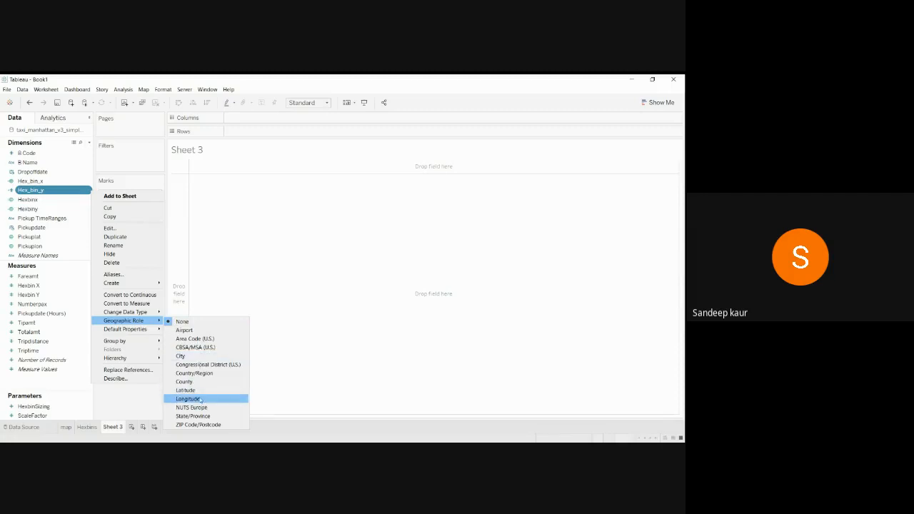
{"action": "left_click", "coordinate": [200, 398]}
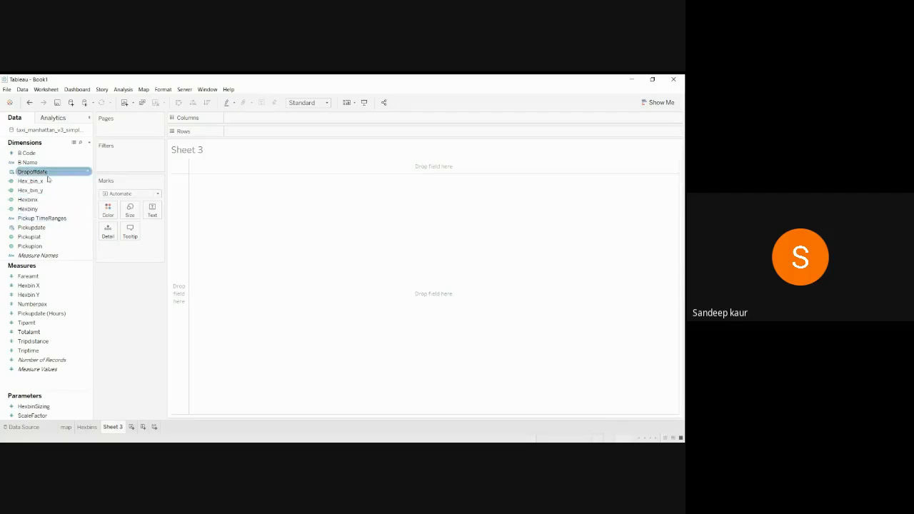
Put Hex_bin_x on Rows and swap Hexbiny for Hex_bin_y on Columns, mapping 39 hexbin points.
{"action": "left_click_drag", "start_coordinate": [32, 180], "coordinate": [290, 136]}
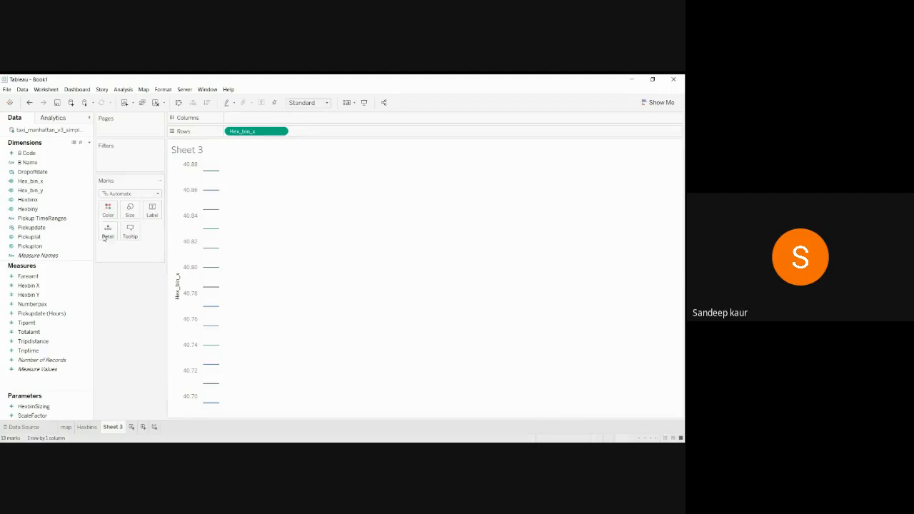
{"action": "left_click", "coordinate": [58, 210]}
{"action": "left_click_drag", "start_coordinate": [59, 210], "coordinate": [3, 248]}
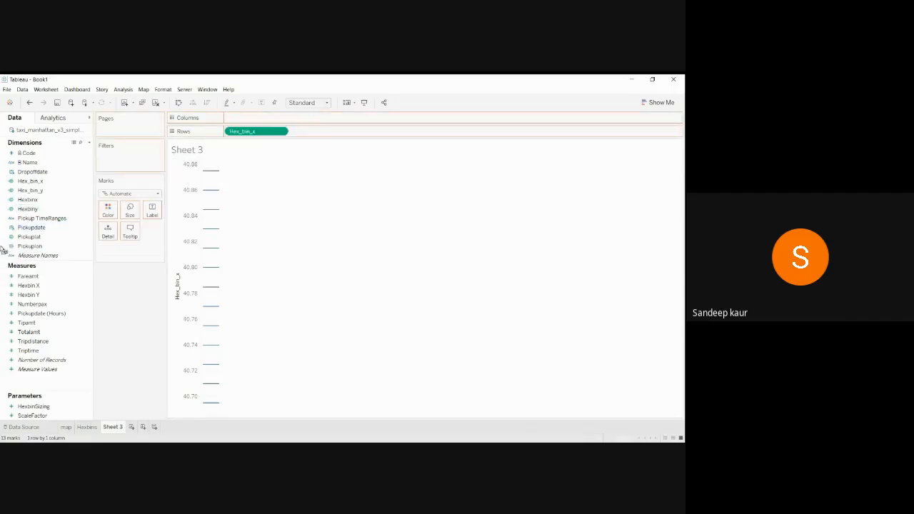
{"action": "left_click_drag", "start_coordinate": [36, 191], "coordinate": [254, 122]}
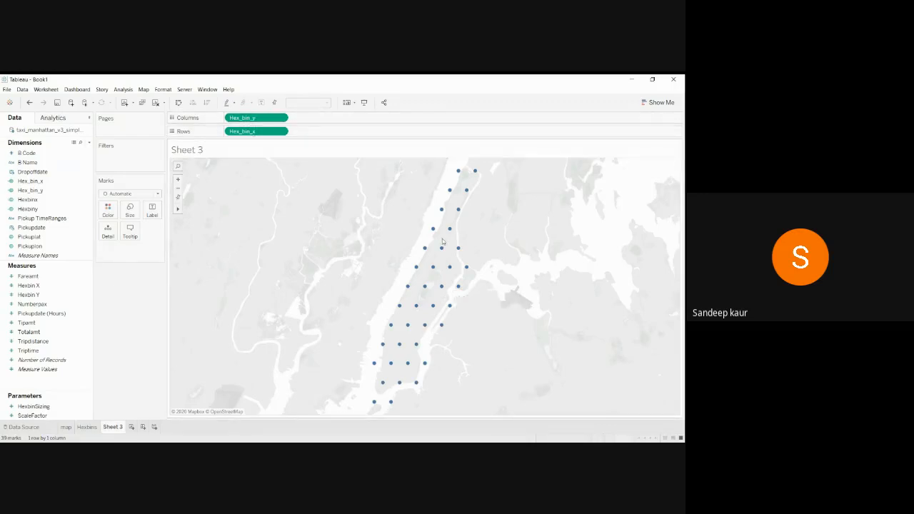
{"action": "mouse_move", "coordinate": [408, 288]}
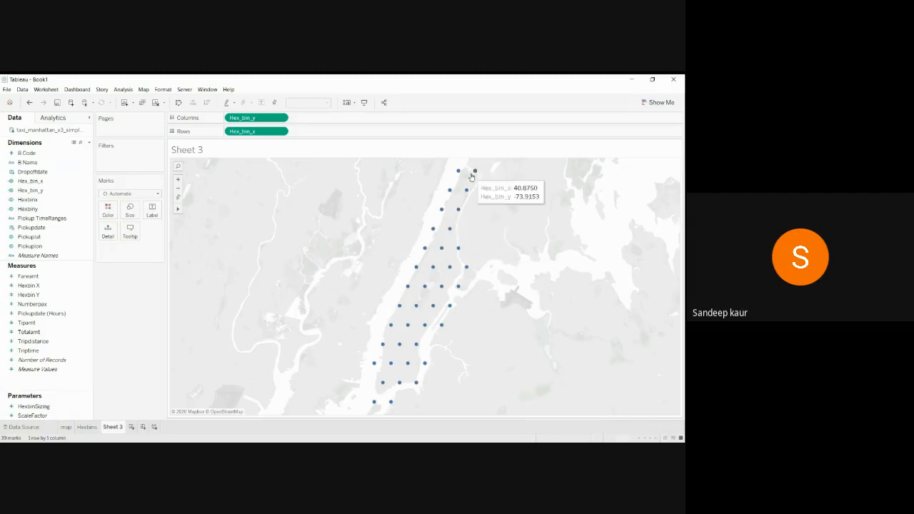
Show the HexbinSizing parameter control and raise its value with the arrows and slider.
{"action": "left_click", "coordinate": [32, 406]}
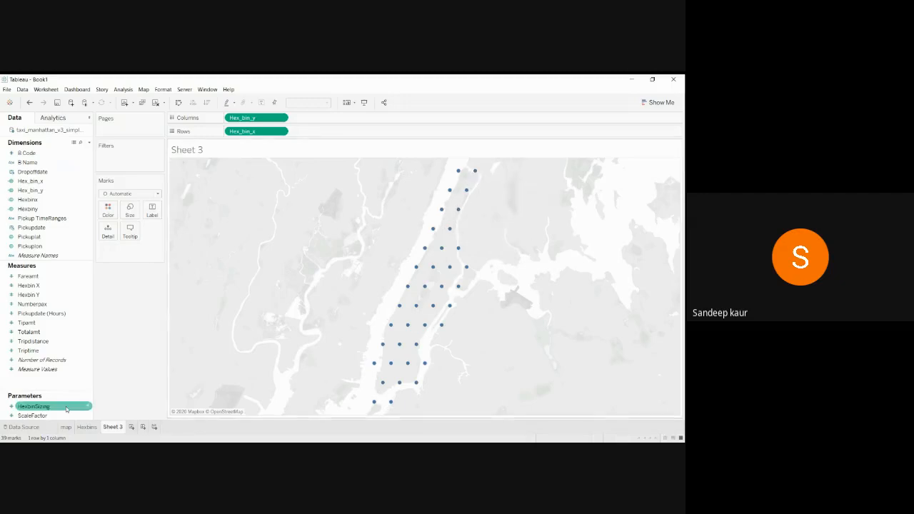
{"action": "left_click", "coordinate": [43, 416]}
{"action": "left_click", "coordinate": [57, 407]}
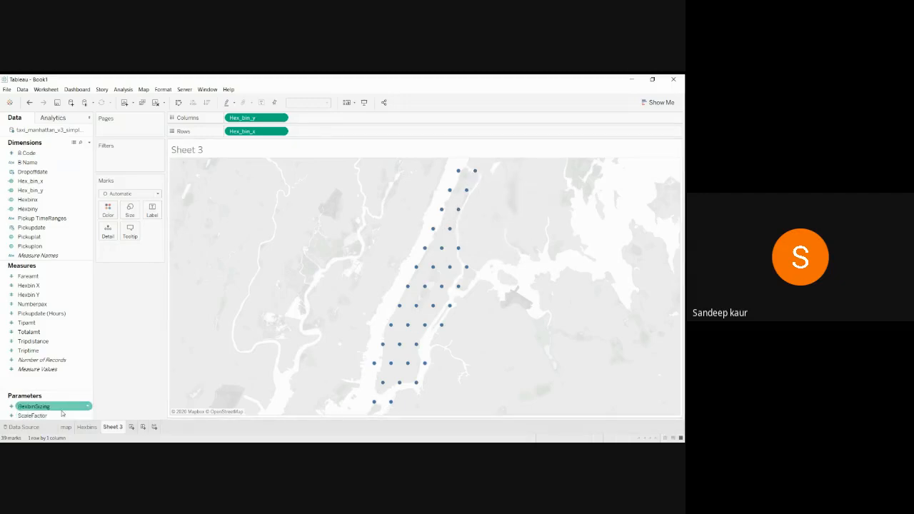
{"action": "right_click", "coordinate": [58, 407]}
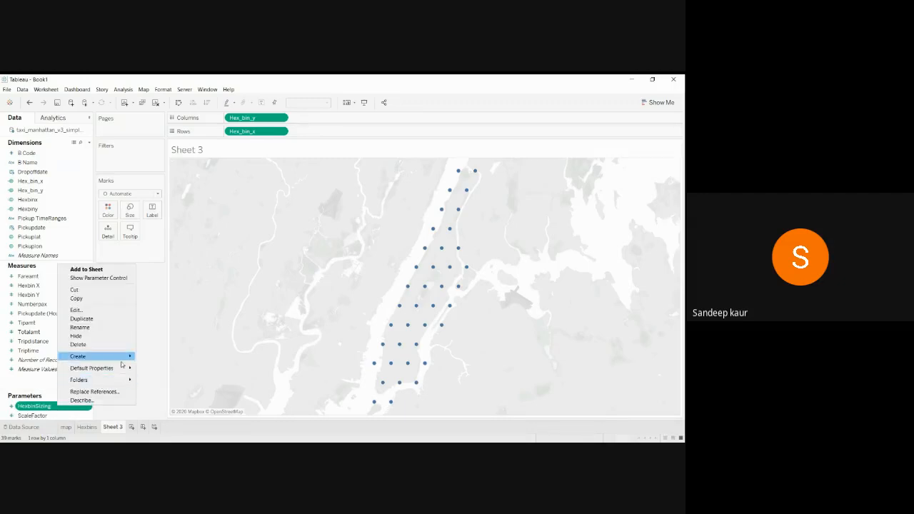
{"action": "left_click", "coordinate": [125, 277]}
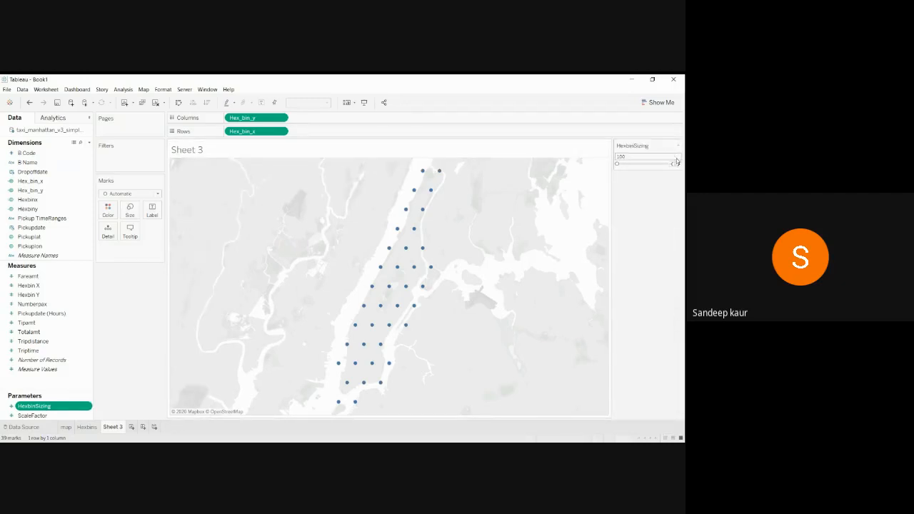
{"action": "left_click", "coordinate": [678, 164]}
{"action": "left_click", "coordinate": [678, 164]}
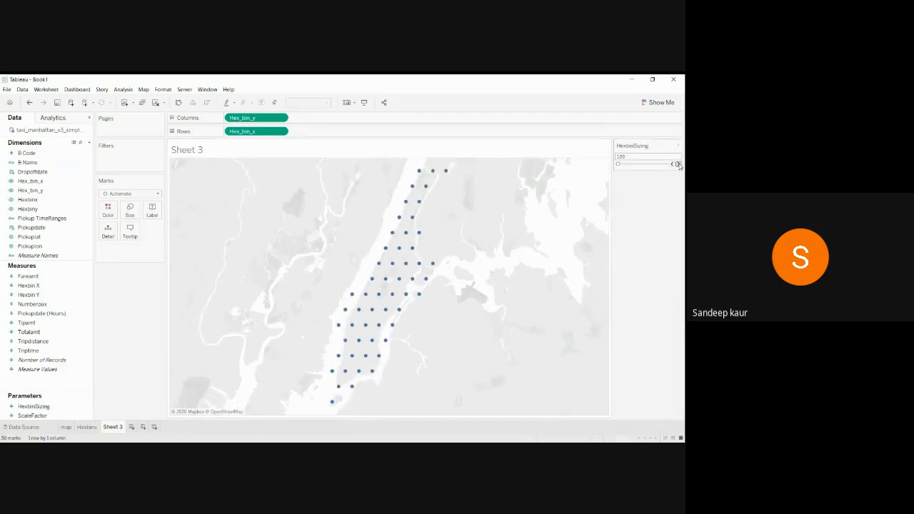
{"action": "left_click", "coordinate": [678, 163]}
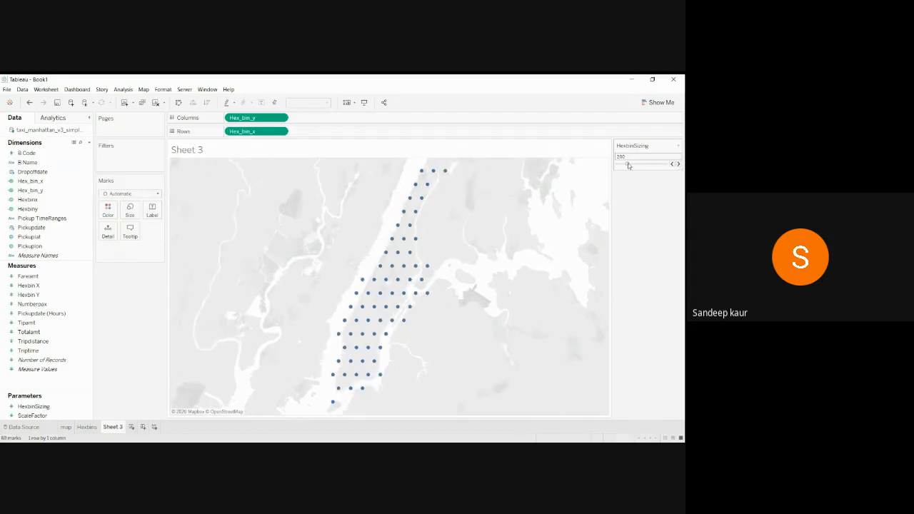
{"action": "mouse_move", "coordinate": [628, 165]}
{"action": "left_mouse_down"}
{"action": "mouse_move", "coordinate": [638, 166]}
{"action": "mouse_move", "coordinate": [617, 166]}
{"action": "mouse_move", "coordinate": [645, 166]}
{"action": "left_mouse_up"}
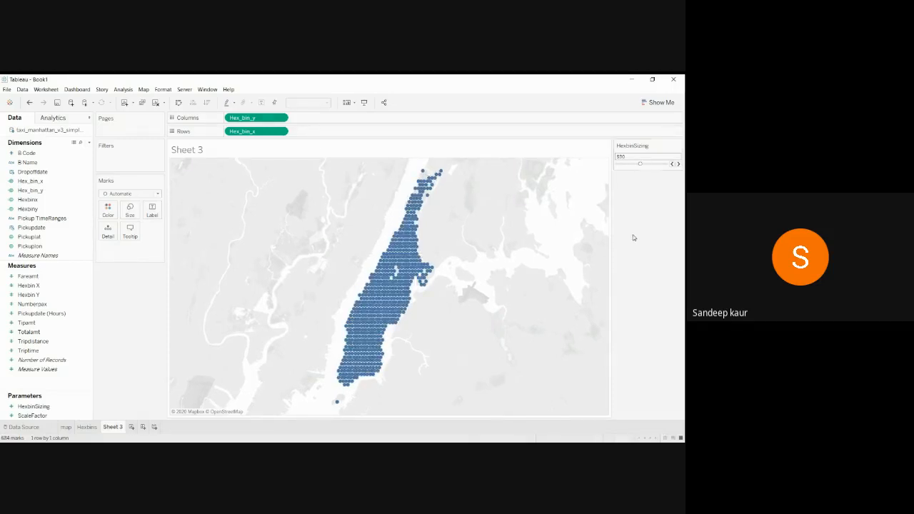
Zoom the map in on Manhattan, then step HexbinSizing up to 560.
{"action": "mouse_move", "coordinate": [384, 306]}
{"action": "mouse_move", "coordinate": [178, 210]}
{"action": "left_click", "coordinate": [178, 180]}
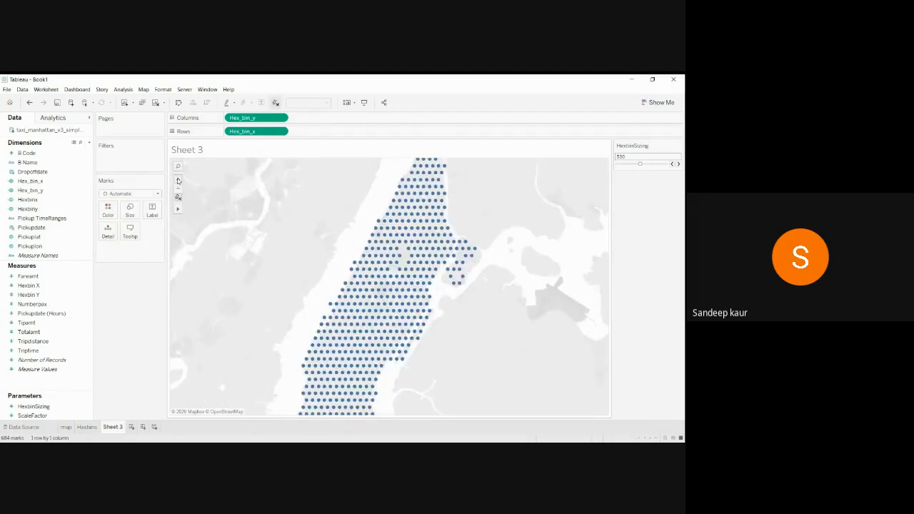
{"action": "left_click", "coordinate": [178, 180]}
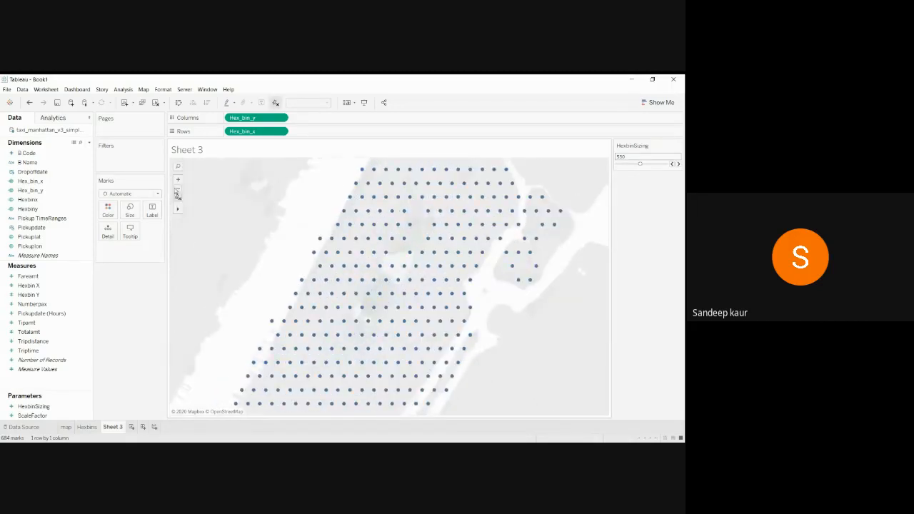
{"action": "left_click", "coordinate": [178, 188]}
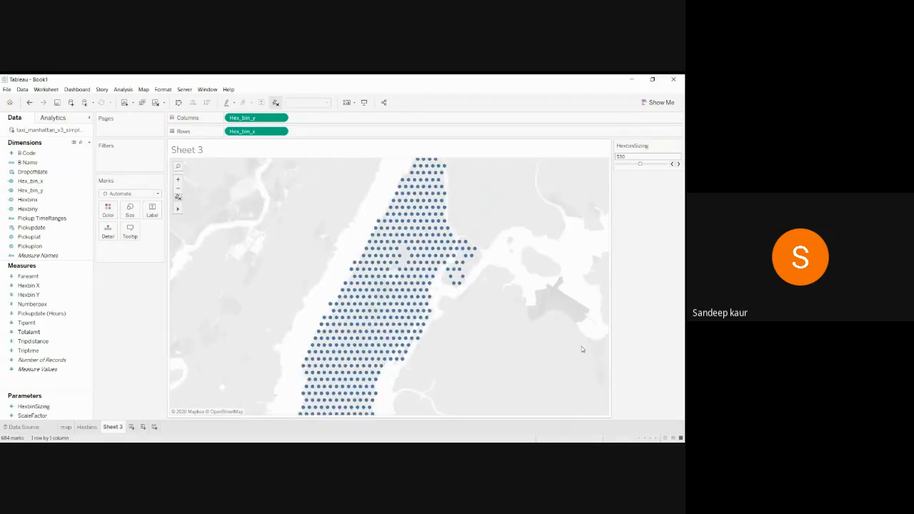
{"action": "left_click", "coordinate": [679, 165]}
{"action": "left_click", "coordinate": [679, 165]}
{"action": "left_click", "coordinate": [679, 165]}
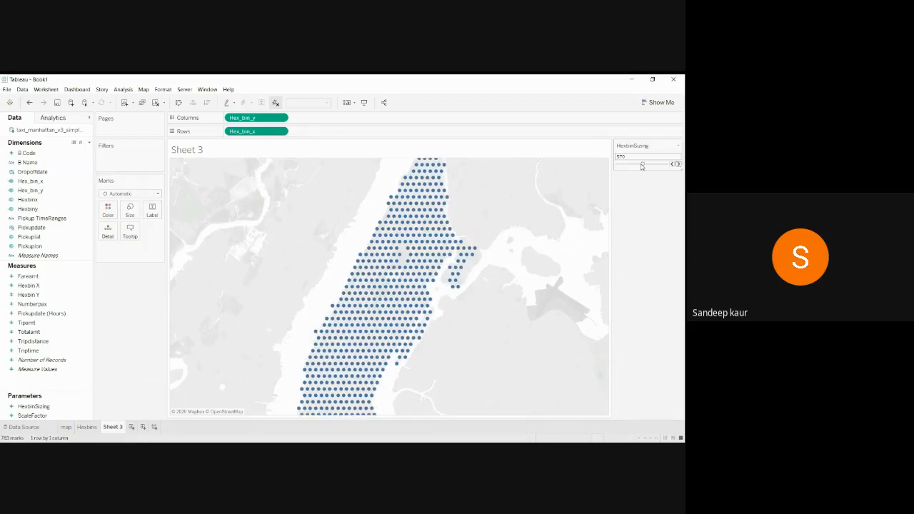
Step HexbinSizing up through 580 and 590 to 620, then recentre Manhattan on the map.
{"action": "left_click", "coordinate": [678, 164]}
{"action": "left_click", "coordinate": [679, 165]}
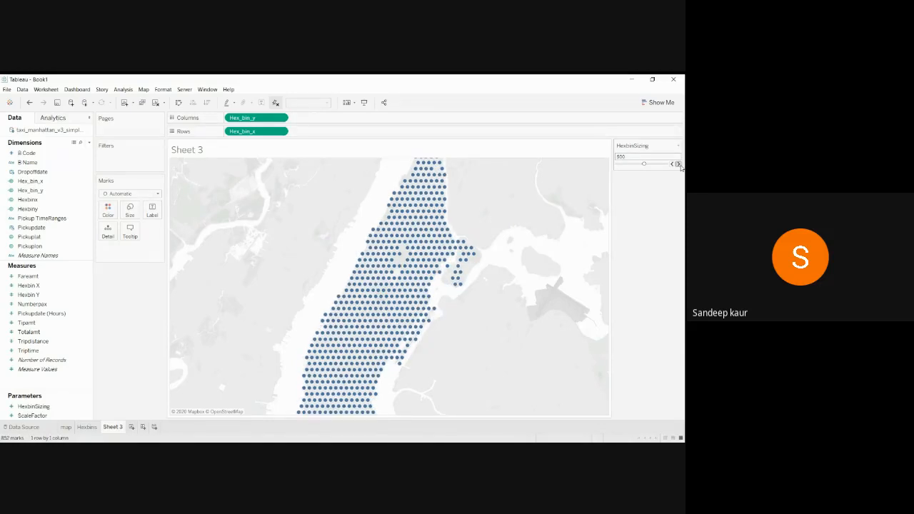
{"action": "left_click", "coordinate": [678, 164]}
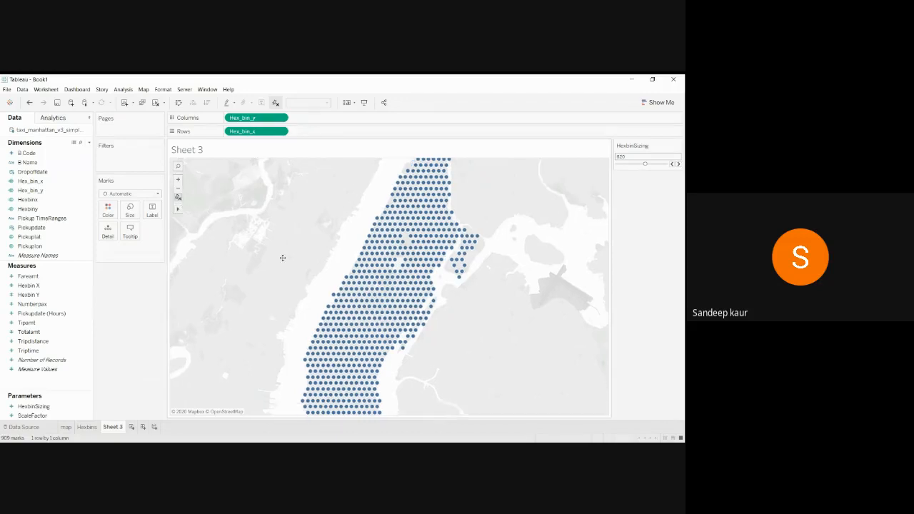
{"action": "left_click_drag", "start_coordinate": [261, 330], "coordinate": [284, 257]}
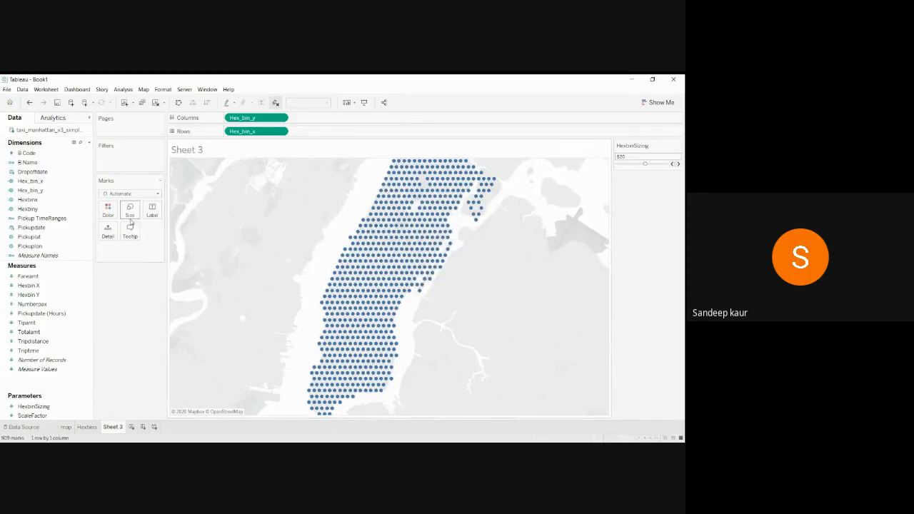
Change the mark type to Shape and browse Edit Shape's palettes, keeping Default.
{"action": "left_click", "coordinate": [158, 194]}
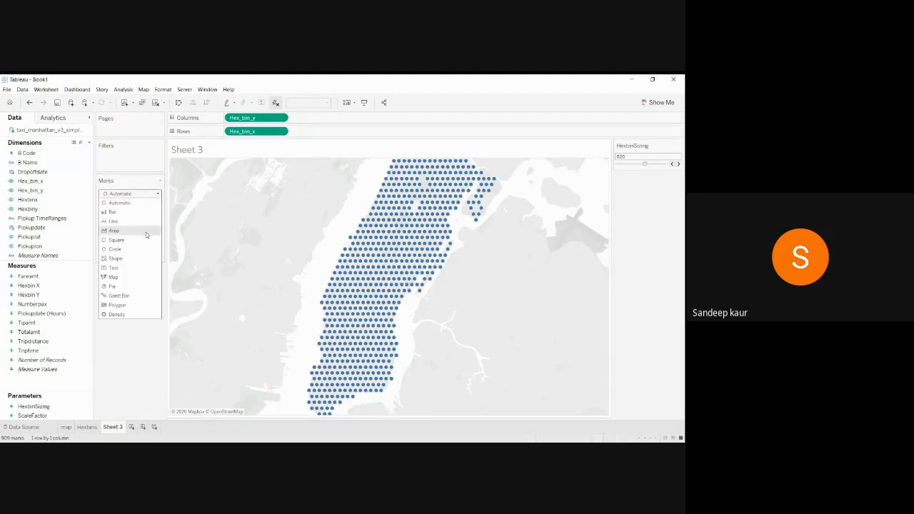
{"action": "left_click", "coordinate": [144, 258]}
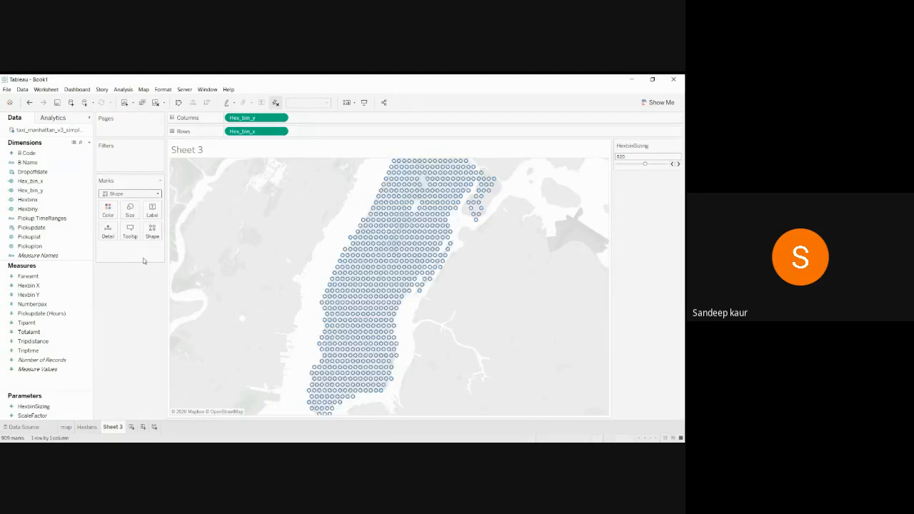
{"action": "left_click", "coordinate": [152, 232]}
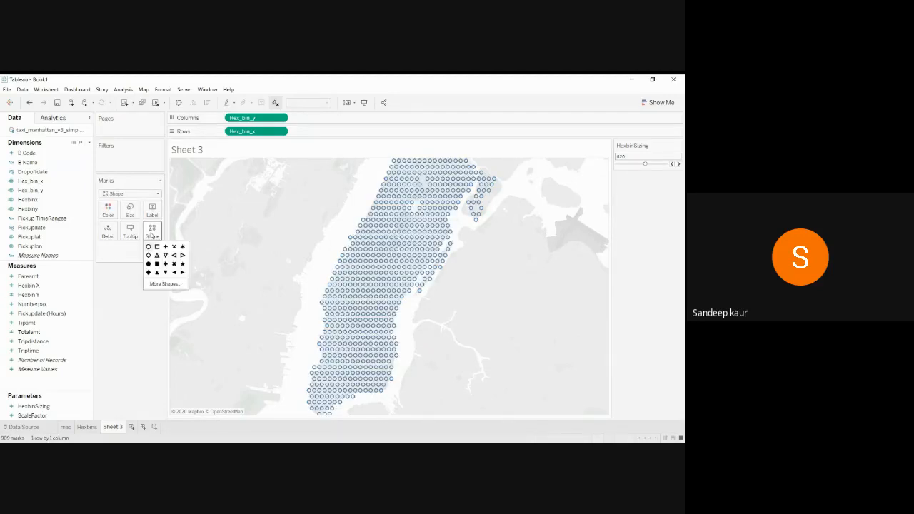
{"action": "left_click", "coordinate": [164, 284]}
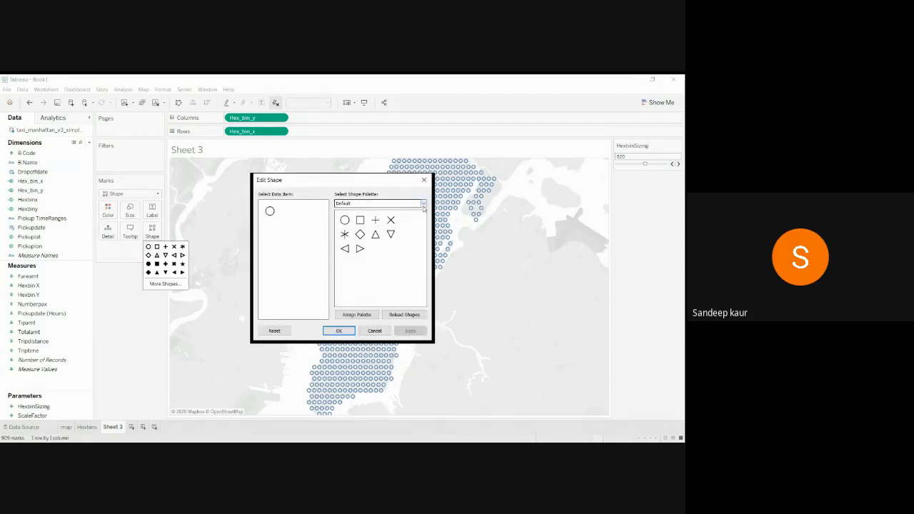
{"action": "left_click", "coordinate": [400, 204]}
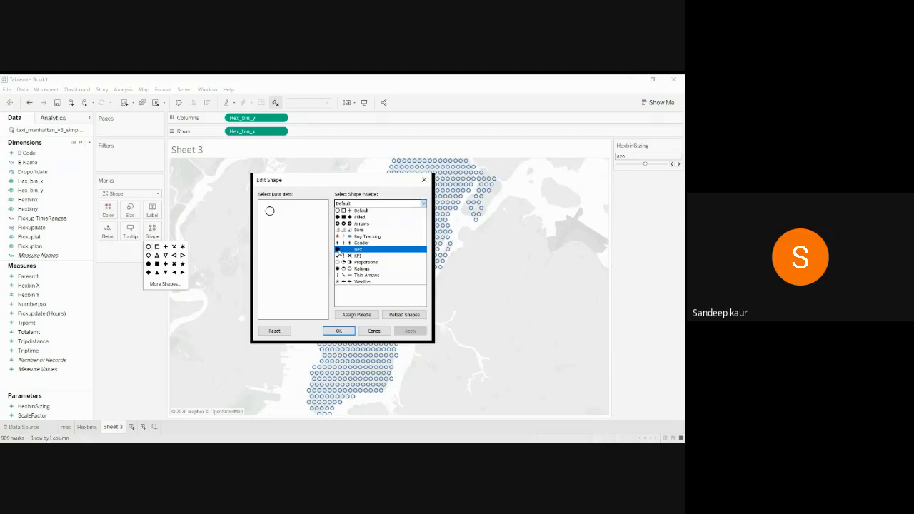
{"action": "left_click", "coordinate": [423, 183]}
{"action": "left_click", "coordinate": [424, 183]}
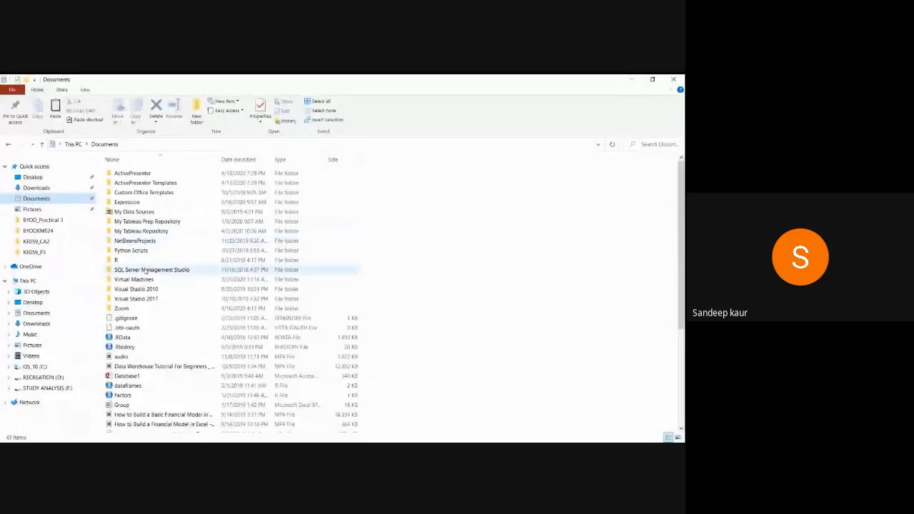
Browse My Tableau Repository > Shapes > Hex to see the black hexagon image.
{"action": "left_click", "coordinate": [153, 233]}
{"action": "double_click", "coordinate": [152, 232]}
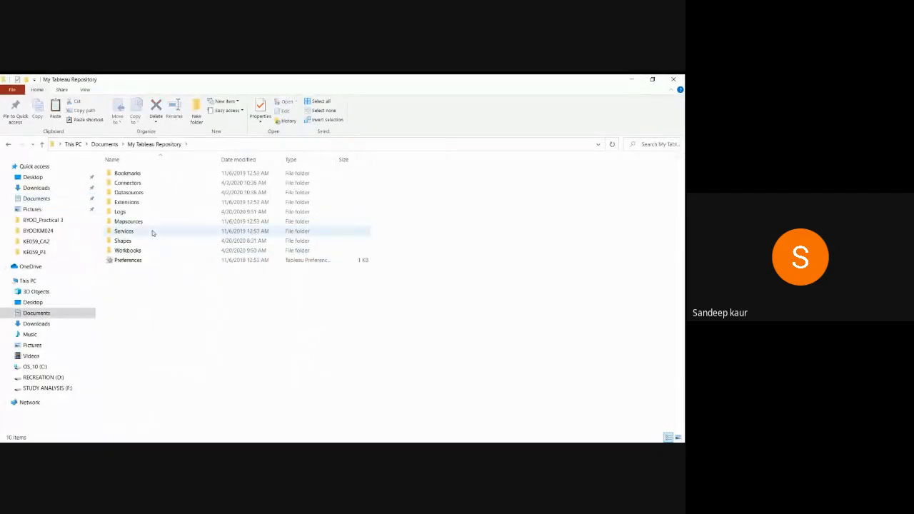
{"action": "double_click", "coordinate": [134, 242]}
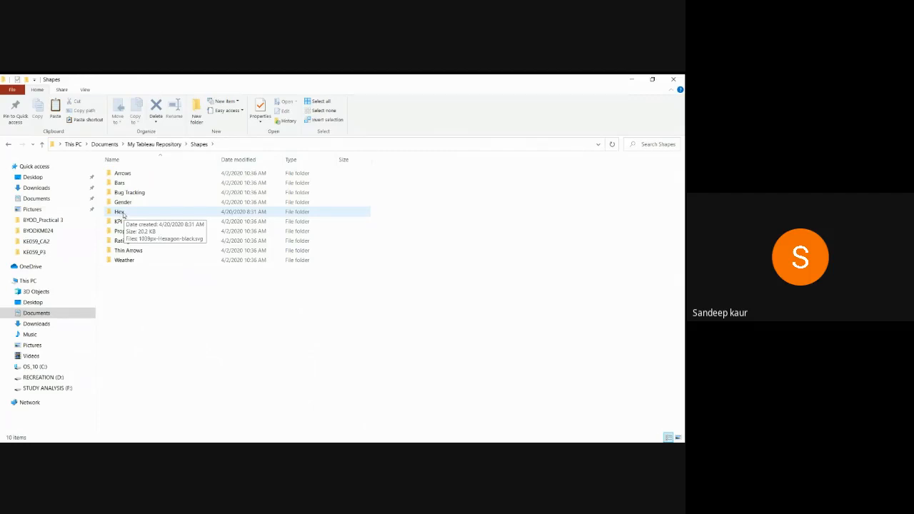
{"action": "left_click", "coordinate": [121, 213]}
{"action": "double_click", "coordinate": [122, 213]}
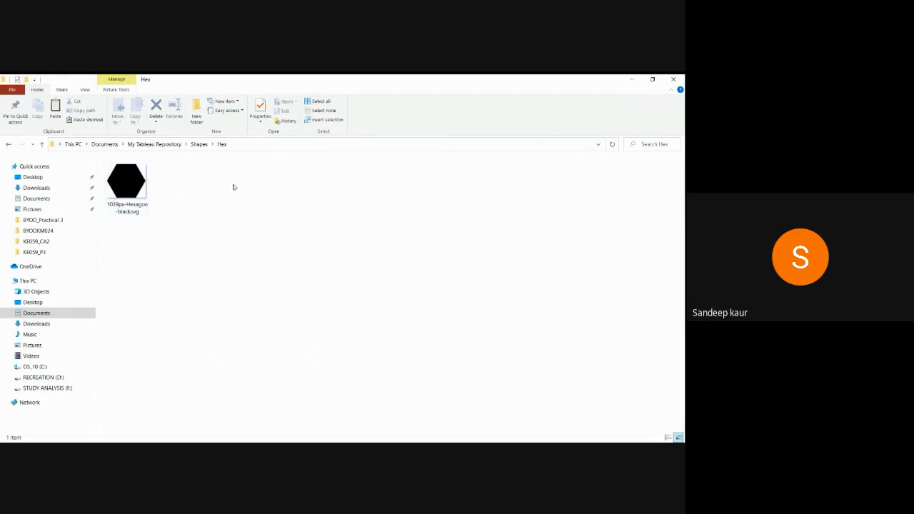
Check the Arrows folder's icons, return to the Hex folder, and minimize Explorer.
{"action": "left_click", "coordinate": [6, 144]}
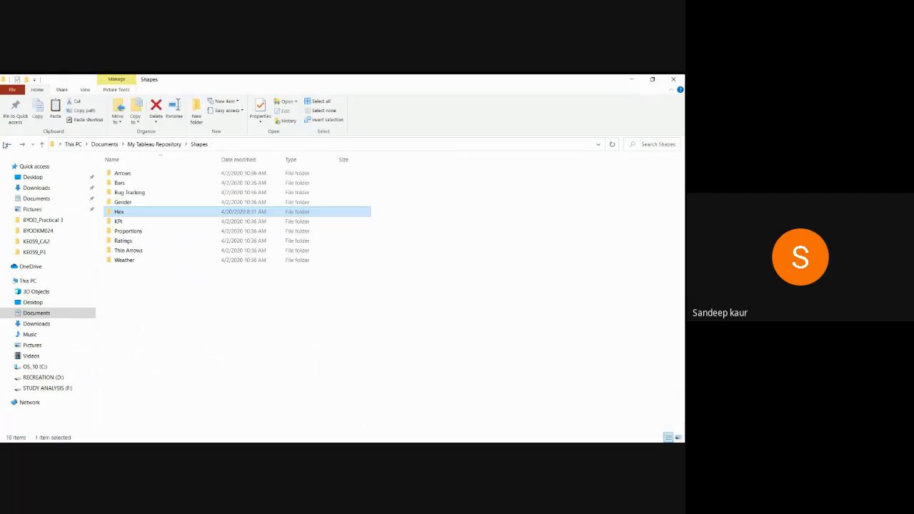
{"action": "left_click", "coordinate": [120, 176]}
{"action": "double_click", "coordinate": [122, 176]}
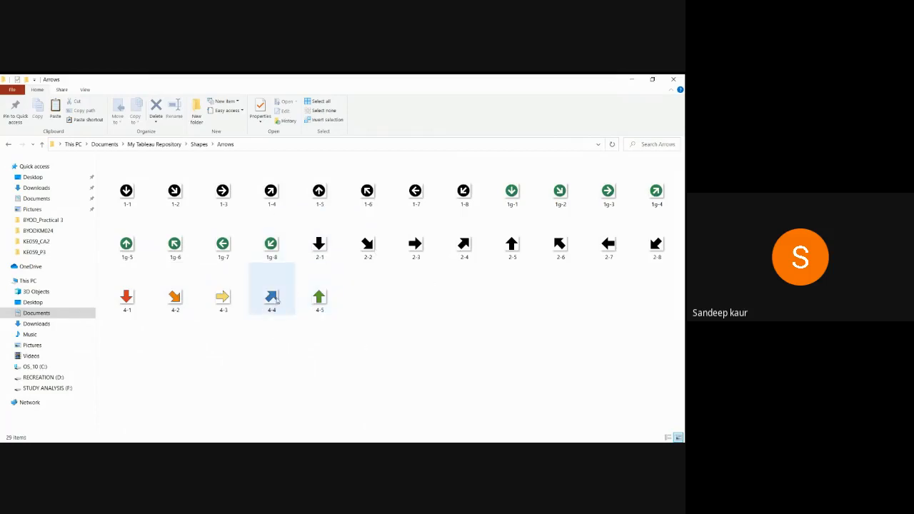
{"action": "left_click", "coordinate": [190, 450]}
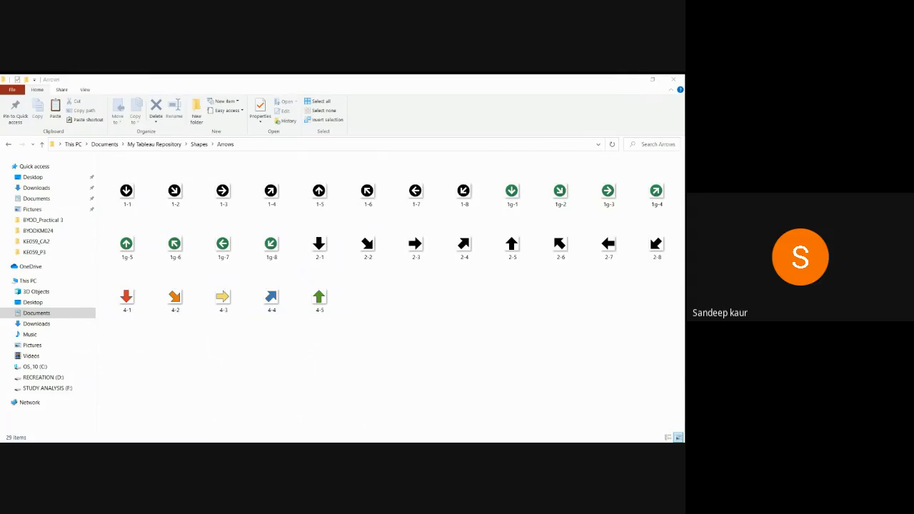
{"action": "key", "text": "alt+Tab"}
{"action": "left_click", "coordinate": [8, 145]}
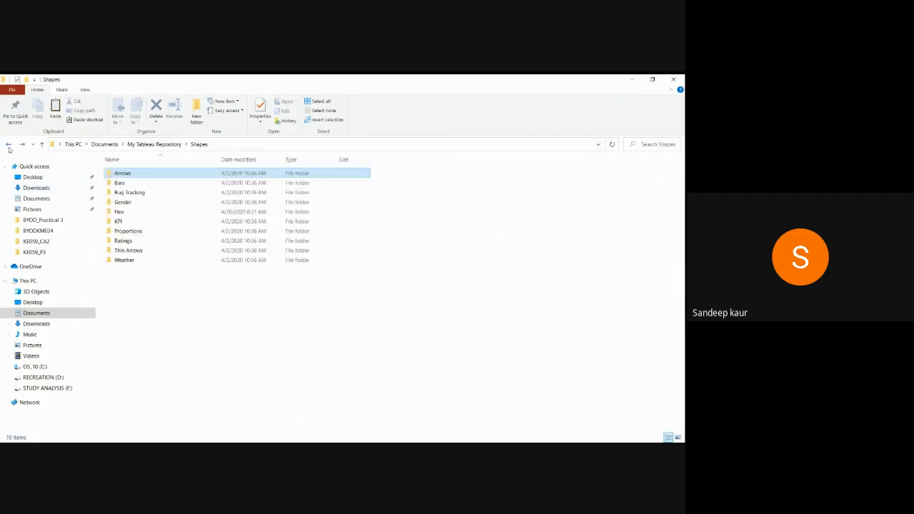
{"action": "double_click", "coordinate": [133, 212]}
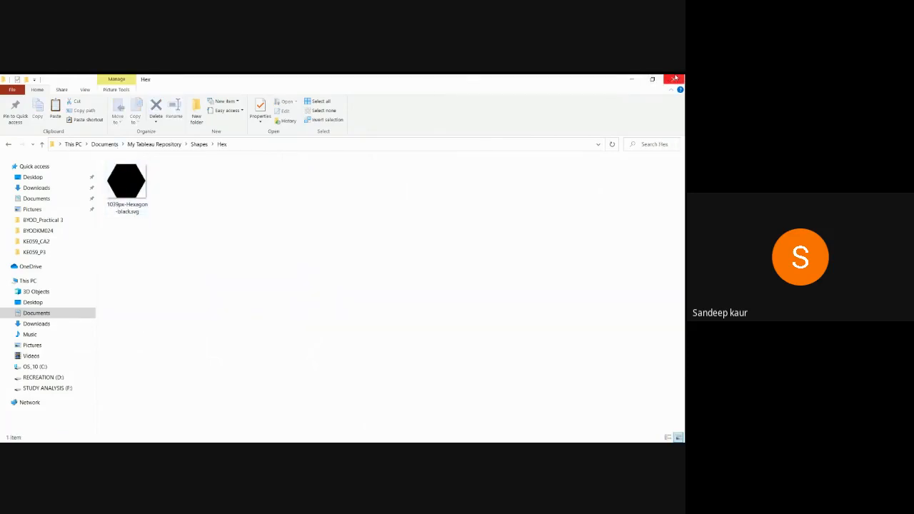
{"action": "left_click", "coordinate": [632, 79]}
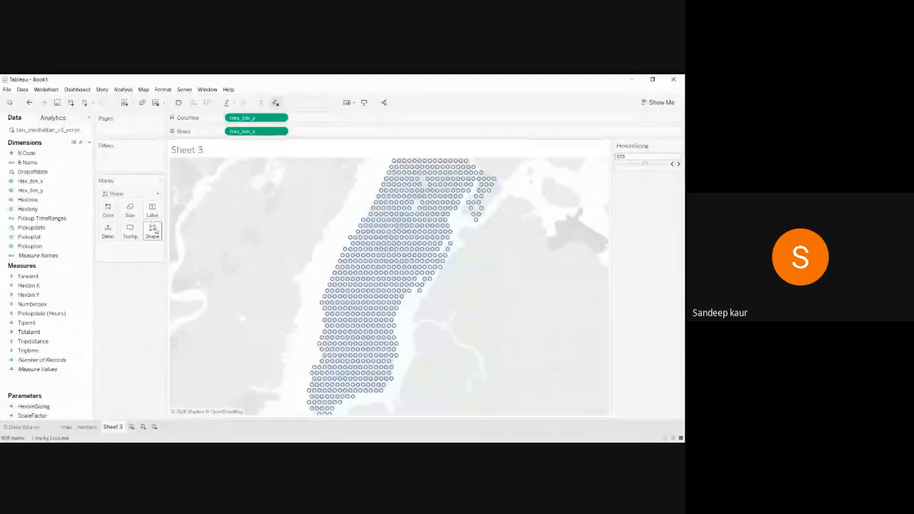
Assign the hexagon from the Hexbins shape palette to the marks and apply it.
{"action": "left_click", "coordinate": [155, 232]}
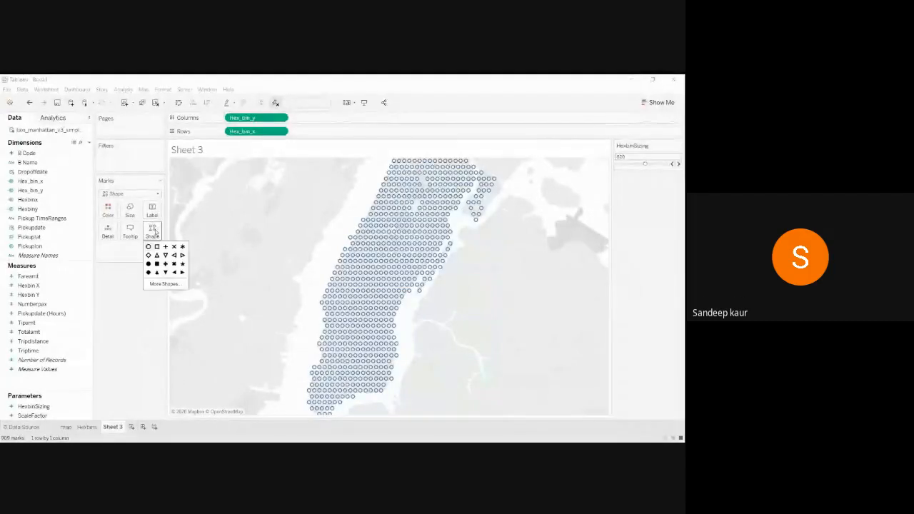
{"action": "left_click", "coordinate": [165, 285]}
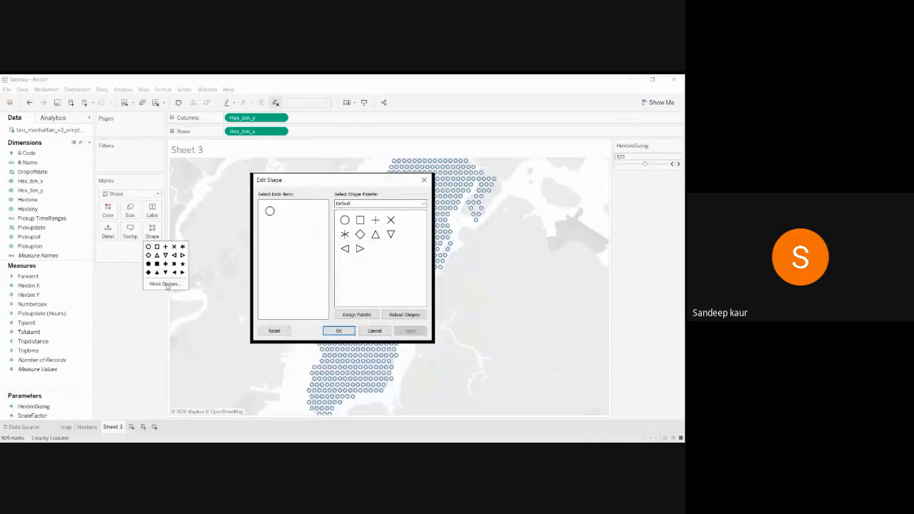
{"action": "left_click", "coordinate": [423, 204]}
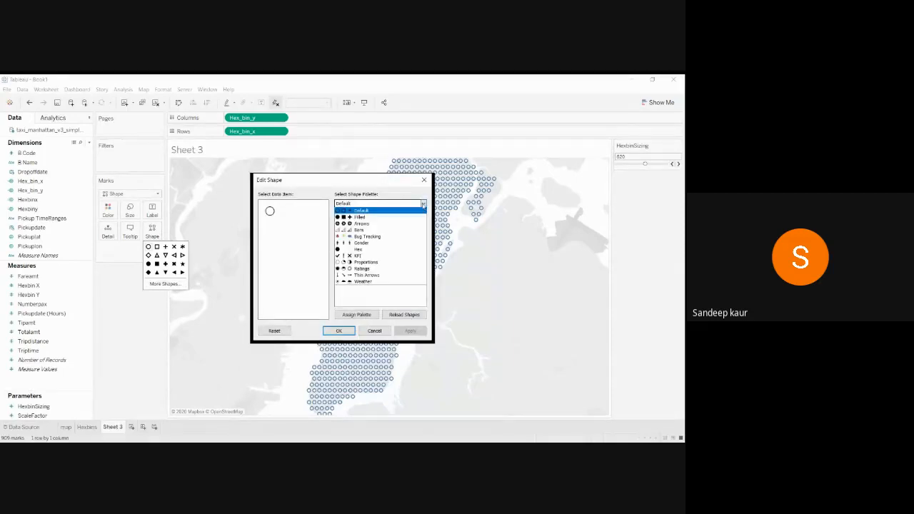
{"action": "left_click", "coordinate": [360, 249]}
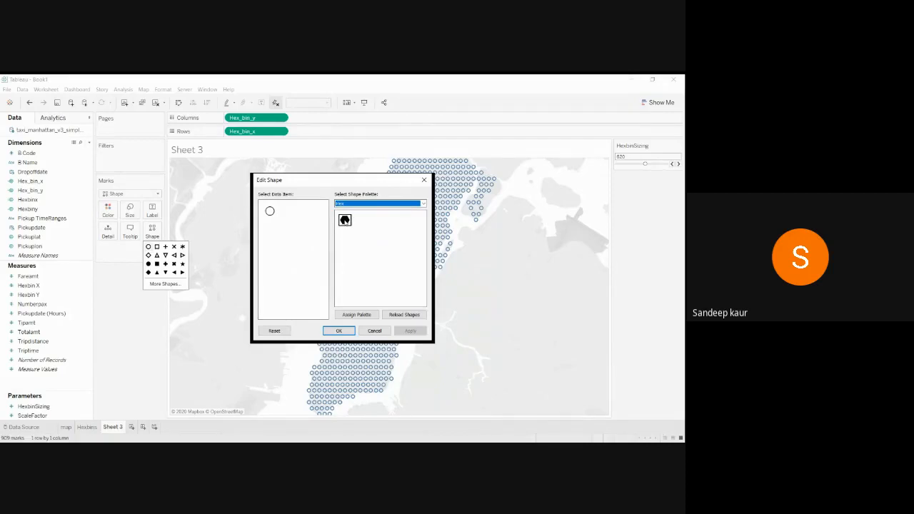
{"action": "left_click", "coordinate": [345, 220]}
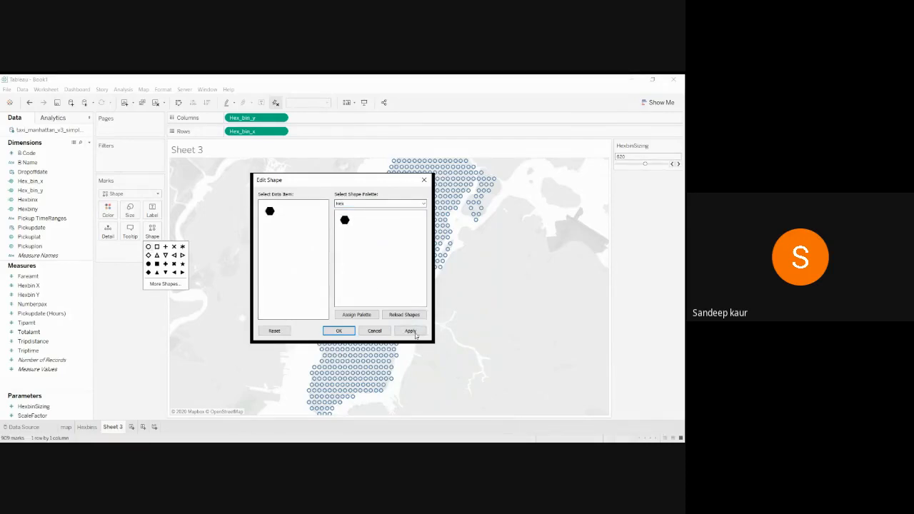
{"action": "left_click", "coordinate": [411, 331]}
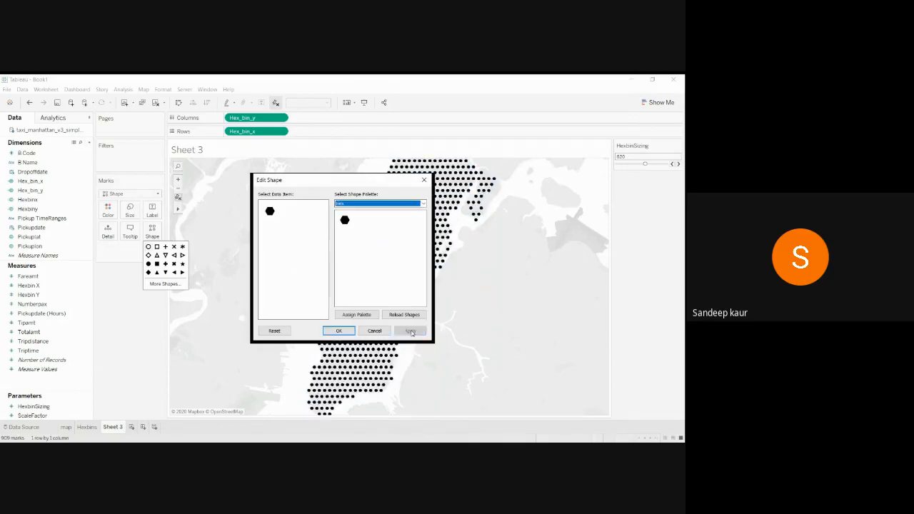
{"action": "left_click", "coordinate": [339, 331]}
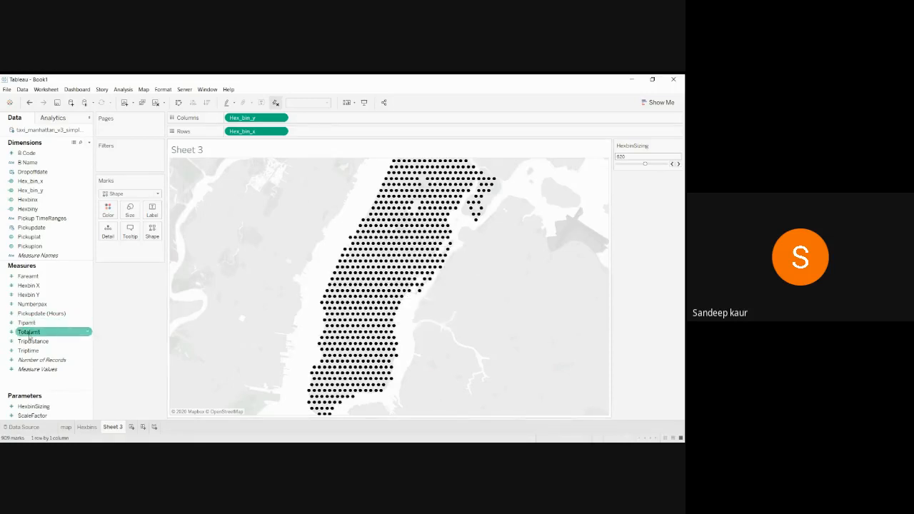
Colour hexagons by Number of Records, enlarge them slightly, and bring up Edit Colors.
{"action": "mouse_move", "coordinate": [42, 360]}
{"action": "left_mouse_down"}
{"action": "mouse_move", "coordinate": [114, 268]}
{"action": "mouse_move", "coordinate": [109, 213]}
{"action": "left_mouse_up"}
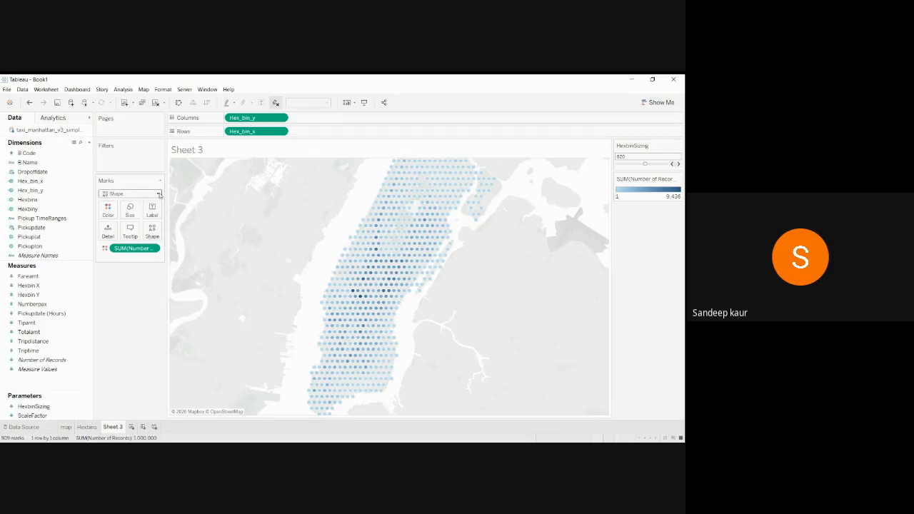
{"action": "left_click", "coordinate": [130, 209]}
{"action": "left_click_drag", "start_coordinate": [148, 233], "coordinate": [151, 233]}
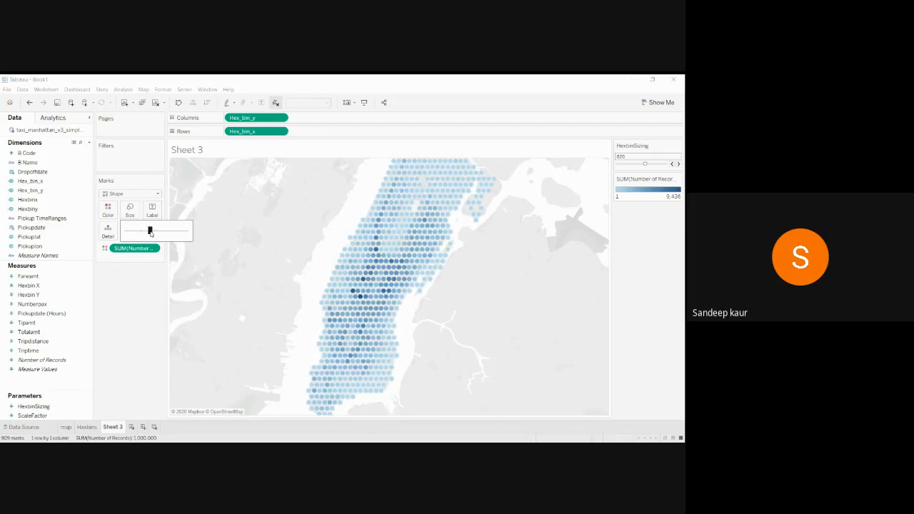
{"action": "left_click", "coordinate": [123, 328]}
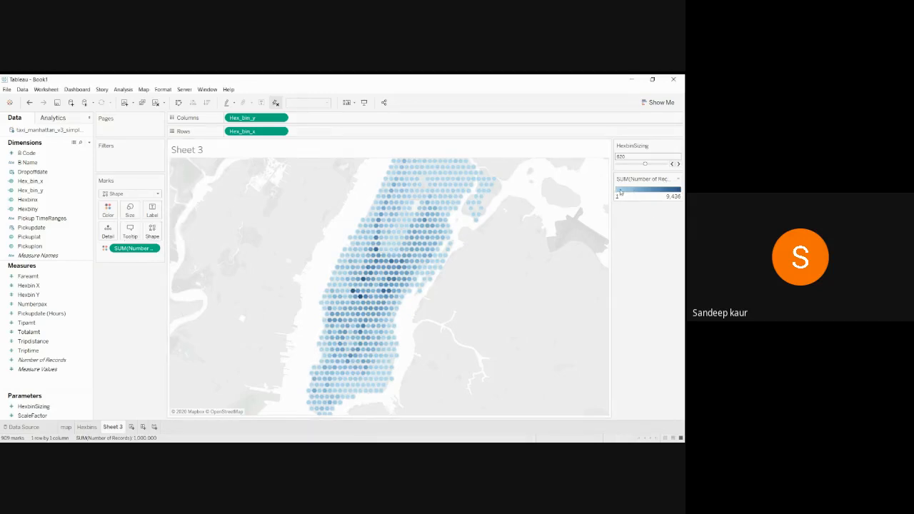
{"action": "left_click", "coordinate": [679, 181]}
{"action": "left_click", "coordinate": [657, 188]}
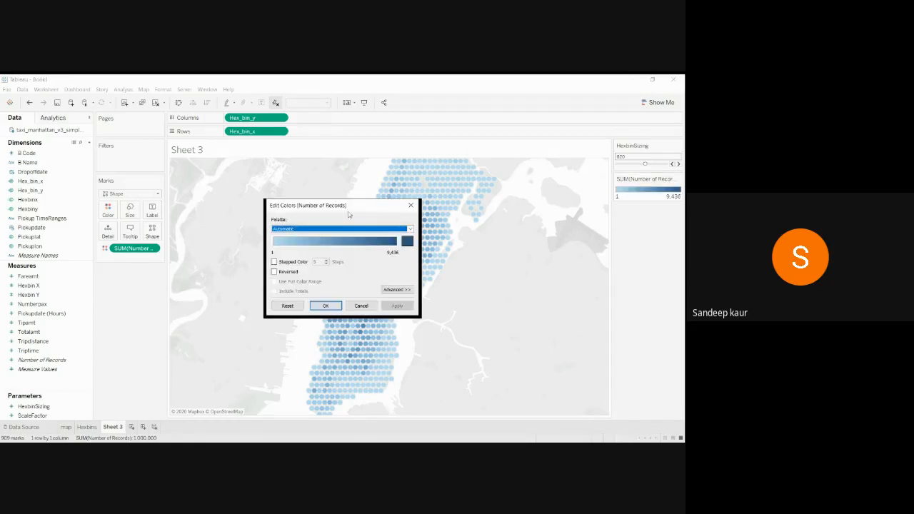
Make the blue gradient 5-step Stepped Color and enable custom Start and End values.
{"action": "left_click_drag", "start_coordinate": [368, 208], "coordinate": [243, 218]}
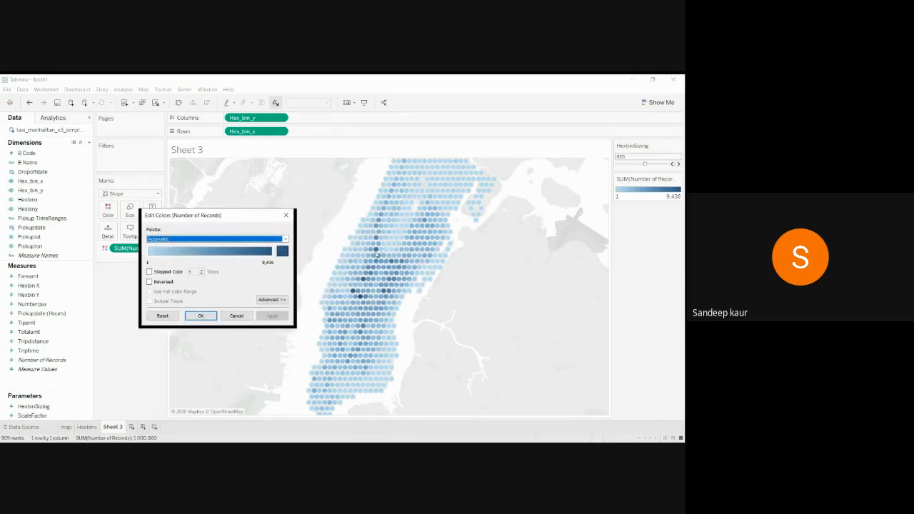
{"action": "left_click", "coordinate": [149, 272]}
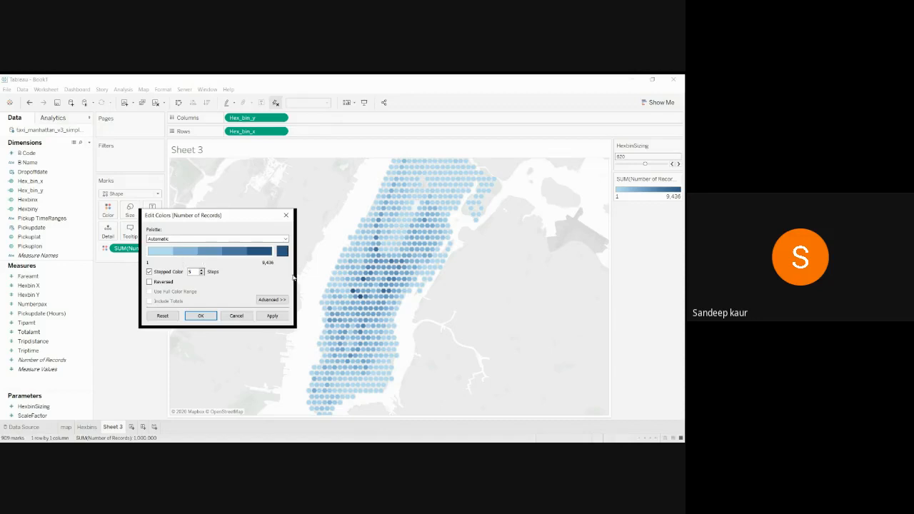
{"action": "left_click", "coordinate": [267, 300]}
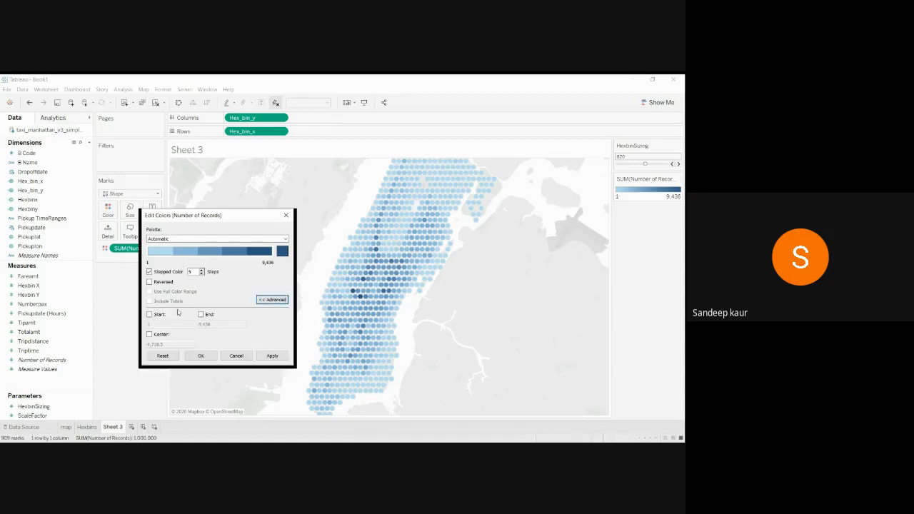
{"action": "left_click", "coordinate": [149, 315]}
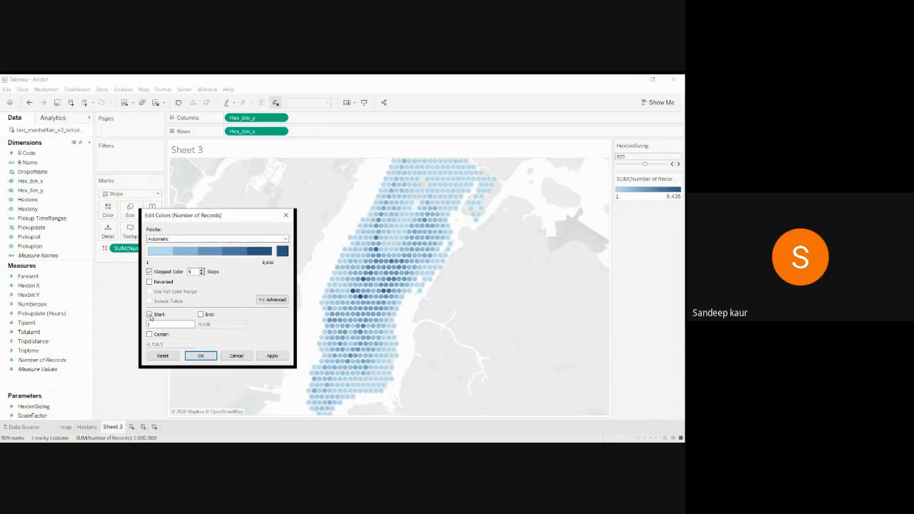
{"action": "left_click", "coordinate": [201, 315]}
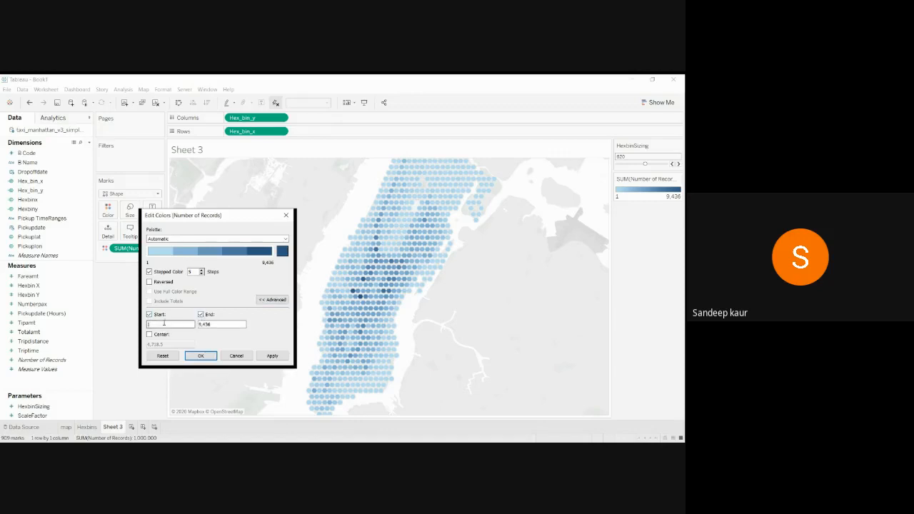
Set the colour range to run from 50 to 8,000 records and confirm.
{"action": "type", "text": "10"}
{"action": "left_click", "coordinate": [177, 324]}
{"action": "key", "text": "BackSpace"}
{"action": "key", "text": "BackSpace"}
{"action": "key", "text": "BackSpace"}
{"action": "key", "text": "BackSpace"}
{"action": "left_click", "coordinate": [271, 356]}
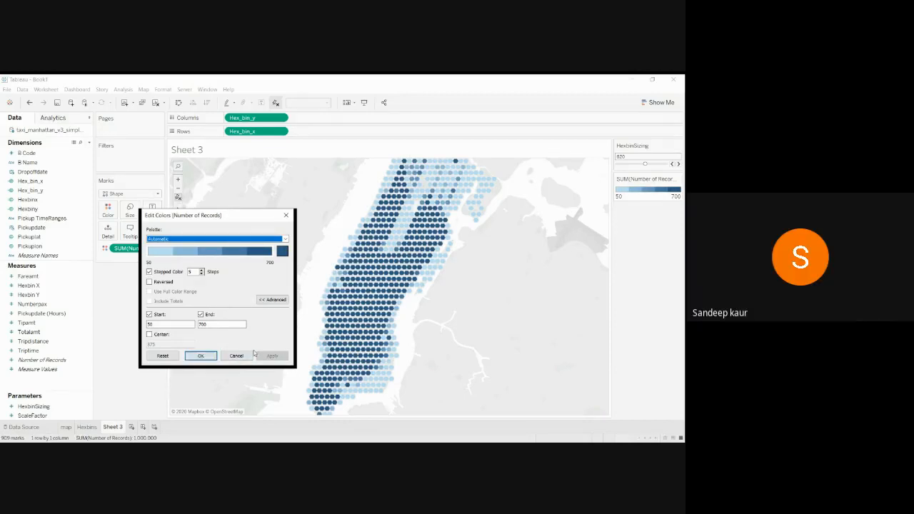
{"action": "left_click", "coordinate": [215, 325]}
{"action": "key", "text": "BackSpace"}
{"action": "key", "text": "BackSpace"}
{"action": "key", "text": "BackSpace"}
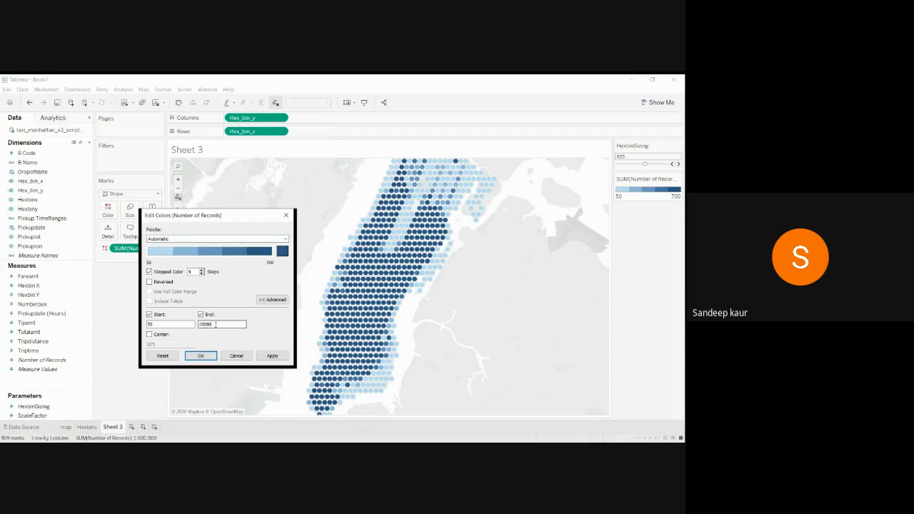
{"action": "left_click", "coordinate": [273, 356]}
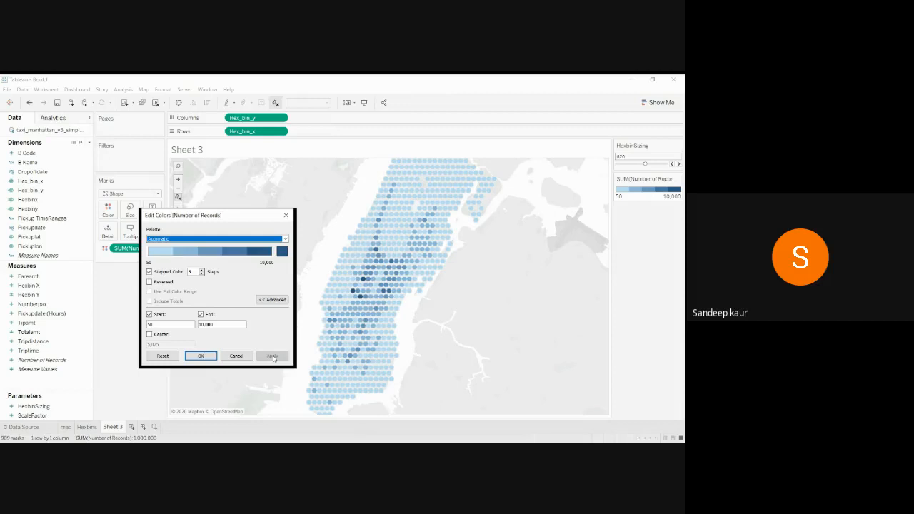
{"action": "left_click", "coordinate": [236, 325]}
{"action": "key", "text": "BackSpace"}
{"action": "key", "text": "BackSpace"}
{"action": "key", "text": "BackSpace"}
{"action": "key", "text": "BackSpace"}
{"action": "key", "text": "BackSpace"}
{"action": "key", "text": "BackSpace"}
{"action": "type", "text": "80000"}
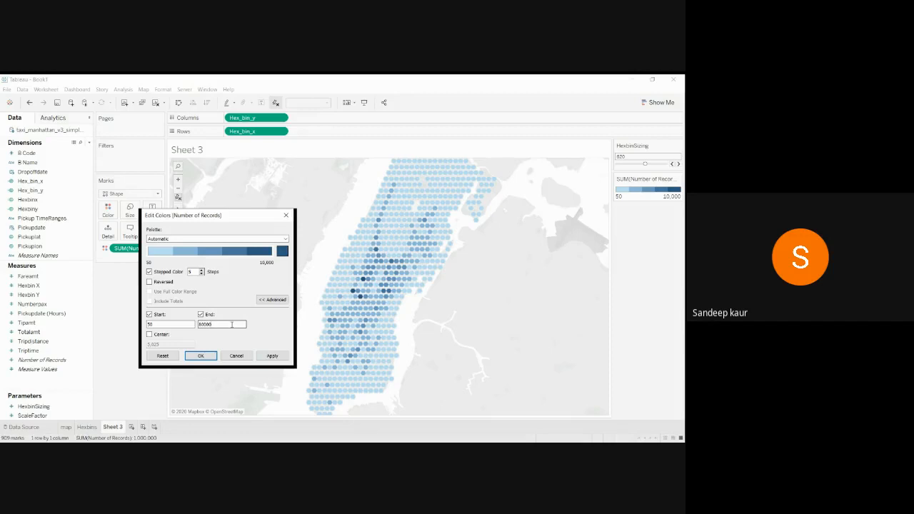
{"action": "left_click", "coordinate": [272, 356]}
{"action": "left_click", "coordinate": [200, 357]}
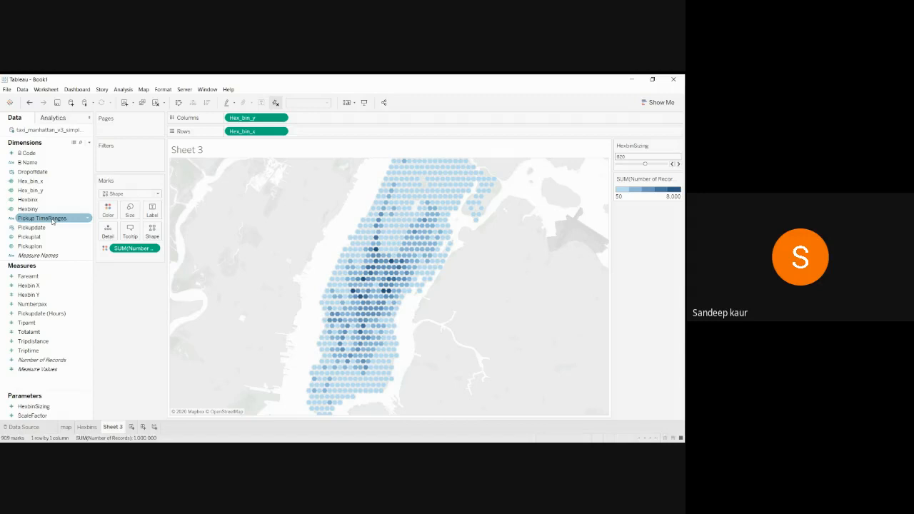
Add Pickup TimeRanges as a filter keeping only 2 - Early morning.
{"action": "left_click_drag", "start_coordinate": [52, 221], "coordinate": [132, 158]}
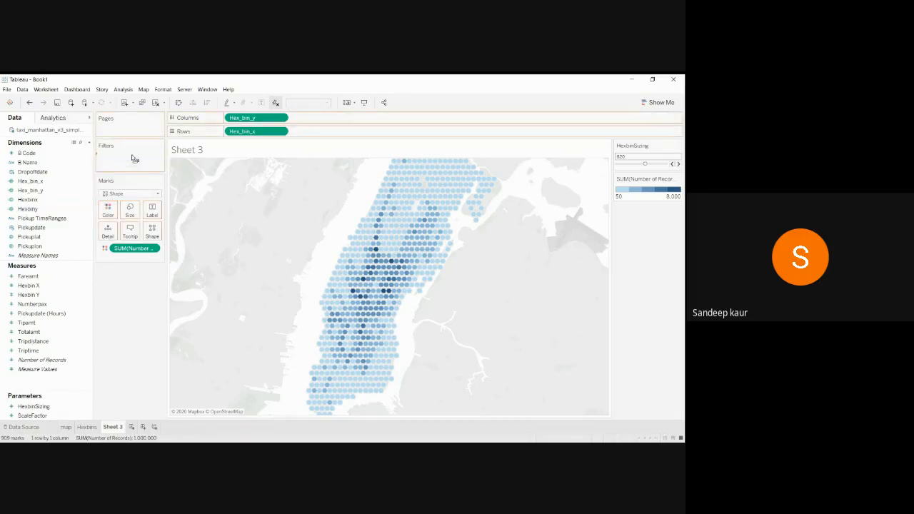
{"action": "left_click", "coordinate": [274, 207]}
{"action": "left_click", "coordinate": [269, 206]}
{"action": "left_click", "coordinate": [413, 372]}
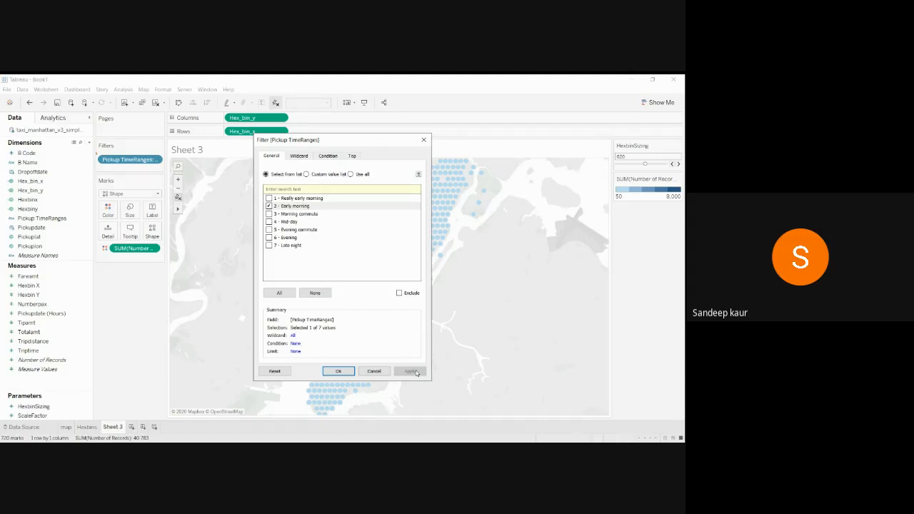
{"action": "left_click", "coordinate": [344, 372]}
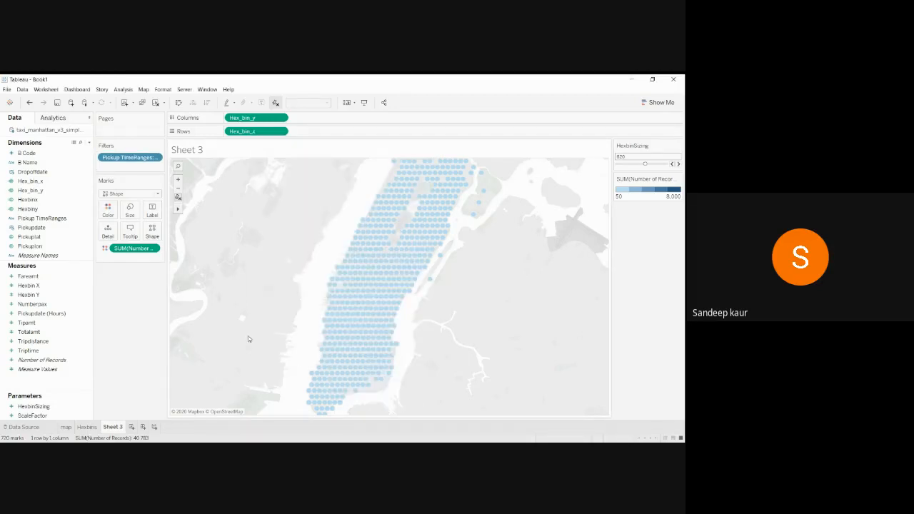
Show the Pickup TimeRanges filter on the sheet as a single-value control.
{"action": "left_click", "coordinate": [150, 160]}
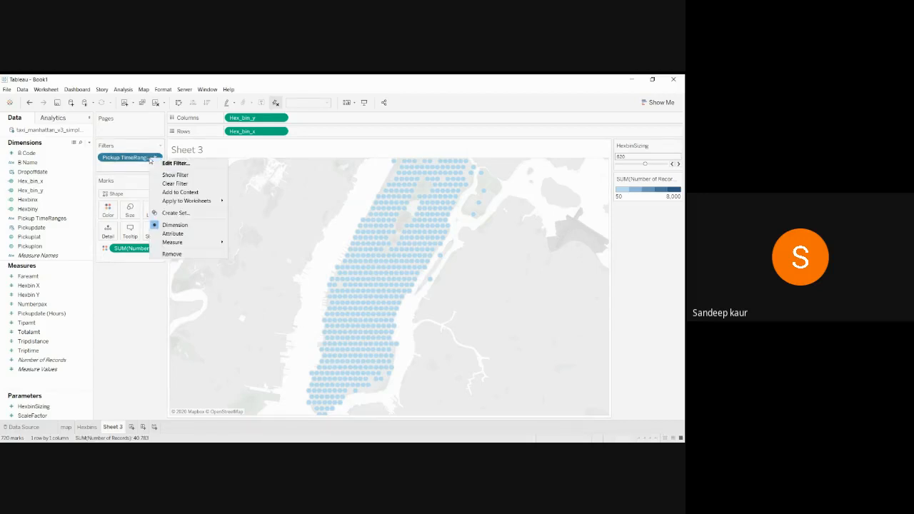
{"action": "left_click", "coordinate": [192, 176]}
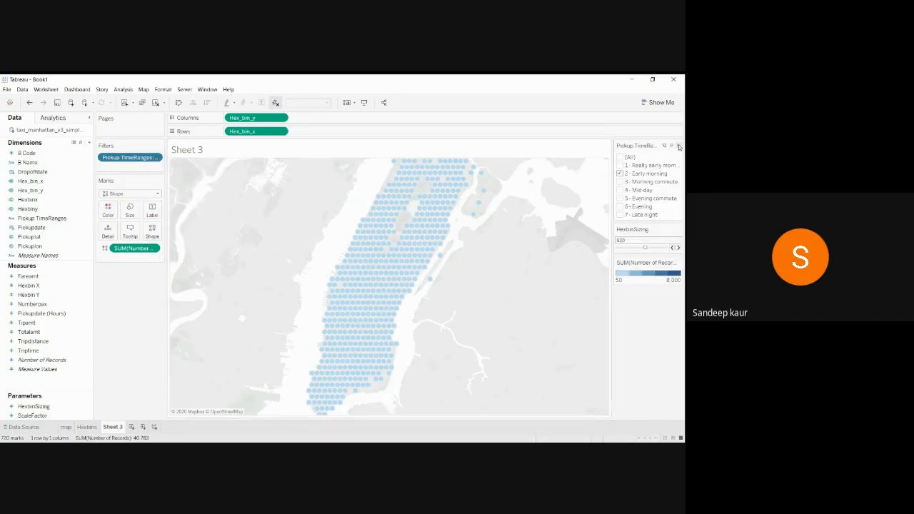
{"action": "left_click", "coordinate": [679, 146]}
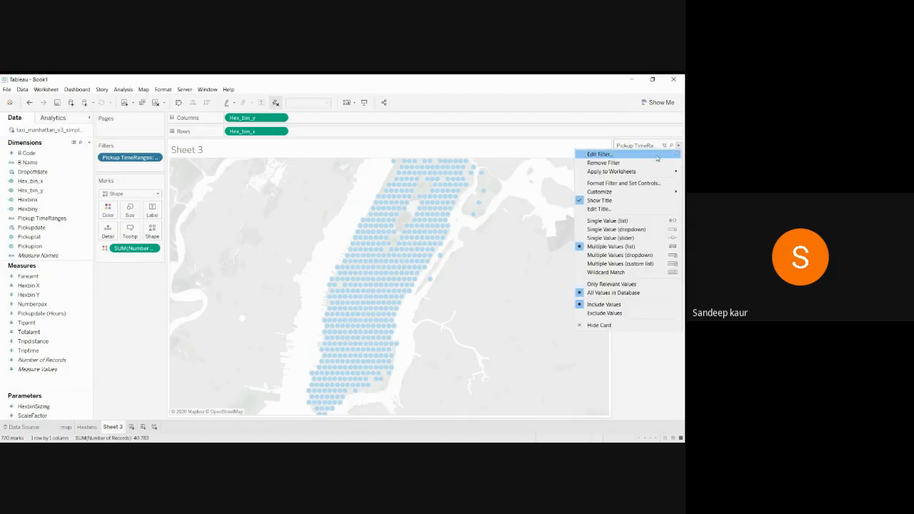
{"action": "left_click", "coordinate": [612, 223]}
Settle the filter on 3 - Morning commute after trying Mid-day and Evening commute.
{"action": "left_click", "coordinate": [620, 183]}
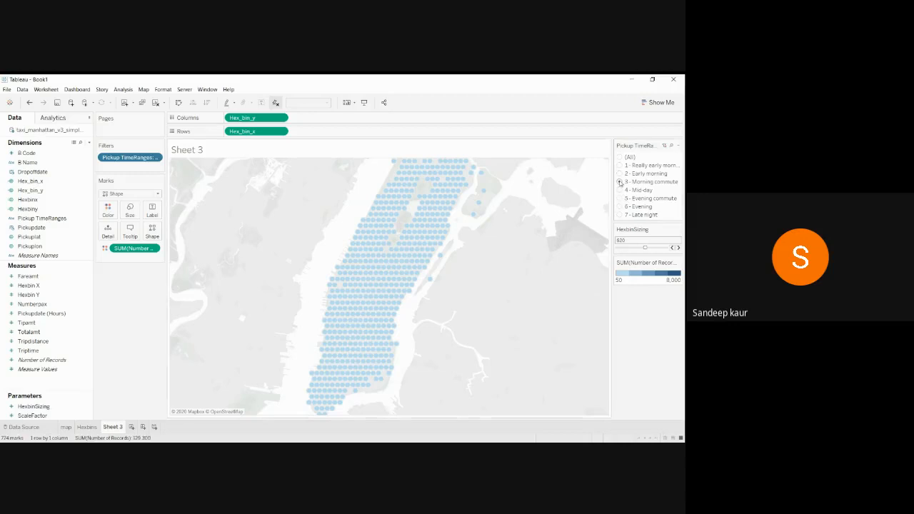
{"action": "left_click", "coordinate": [619, 190]}
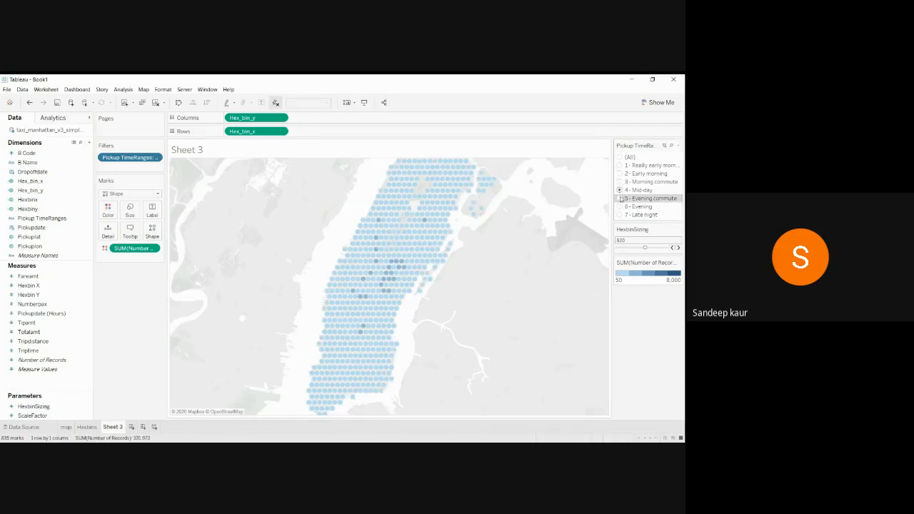
{"action": "left_click", "coordinate": [620, 199]}
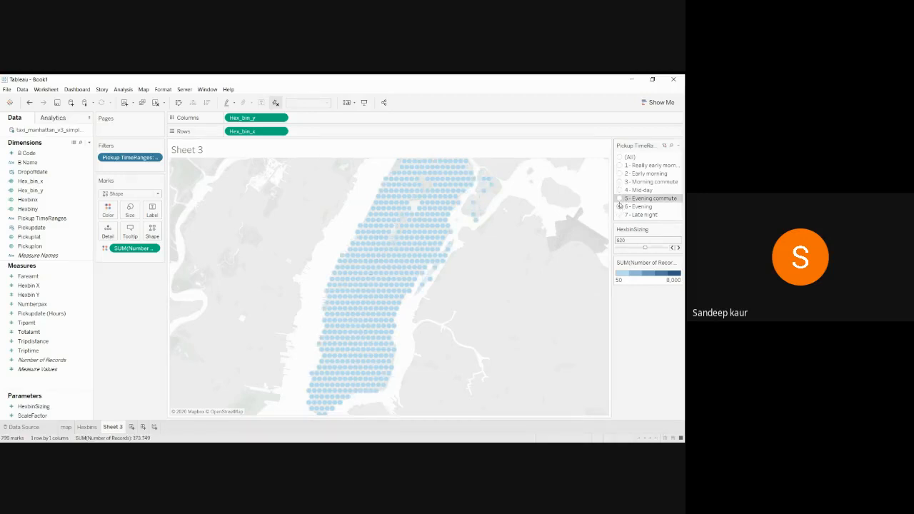
{"action": "left_click", "coordinate": [620, 182]}
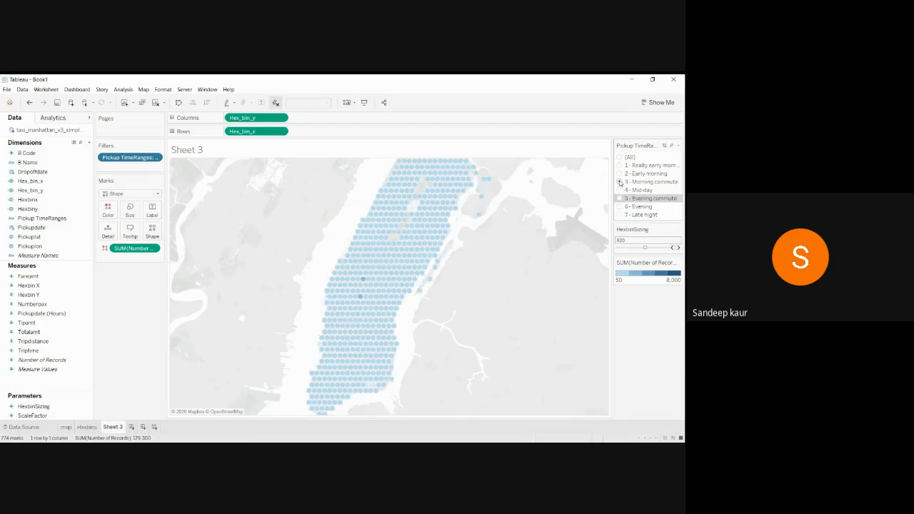
{"action": "left_click", "coordinate": [678, 263]}
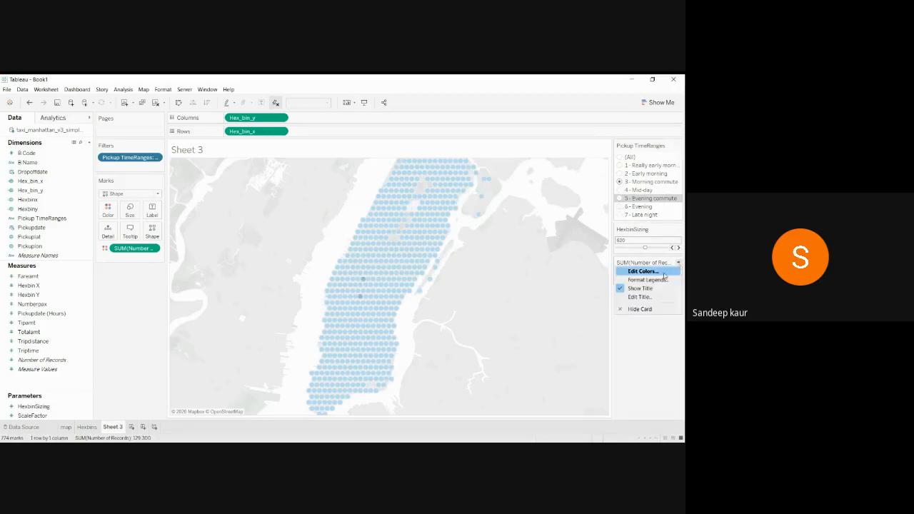
Raise the colour scale's Start from 50 to 500 (trying 300 first), keeping End 8,000.
{"action": "left_click", "coordinate": [663, 273]}
{"action": "left_click", "coordinate": [286, 293]}
{"action": "key", "text": "BackSpace"}
{"action": "key", "text": "BackSpace"}
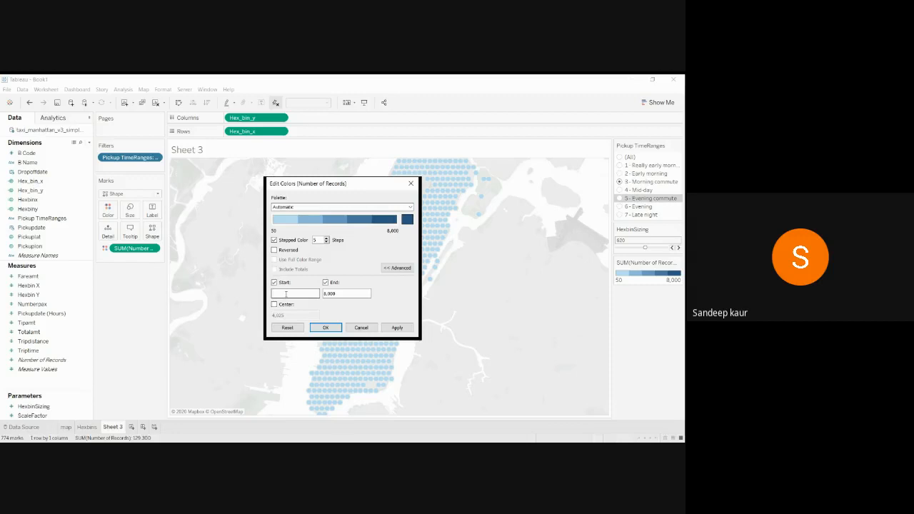
{"action": "type", "text": "300"}
{"action": "left_click", "coordinate": [390, 326]}
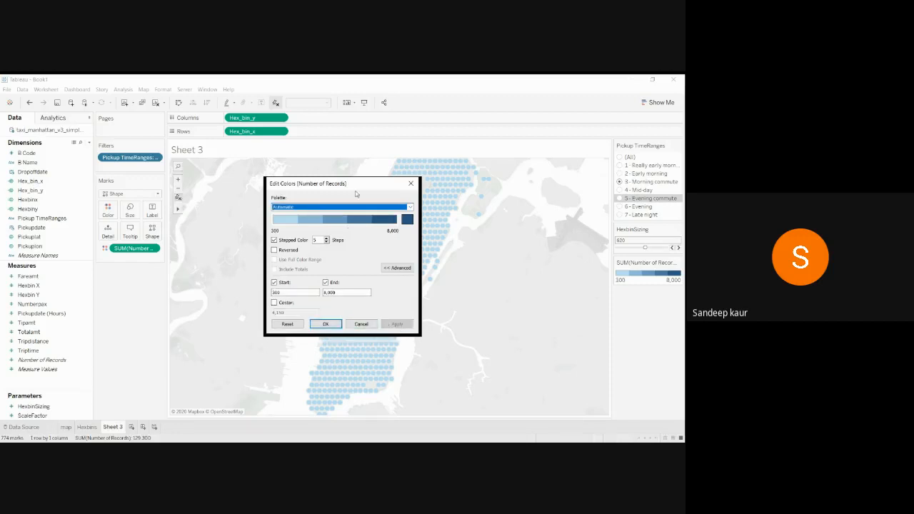
{"action": "left_click_drag", "start_coordinate": [361, 183], "coordinate": [234, 185]}
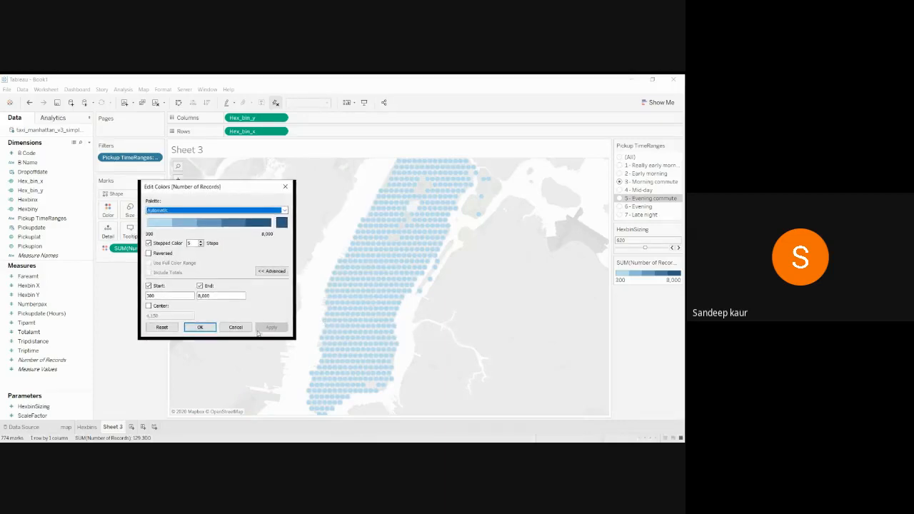
{"action": "left_click", "coordinate": [158, 295]}
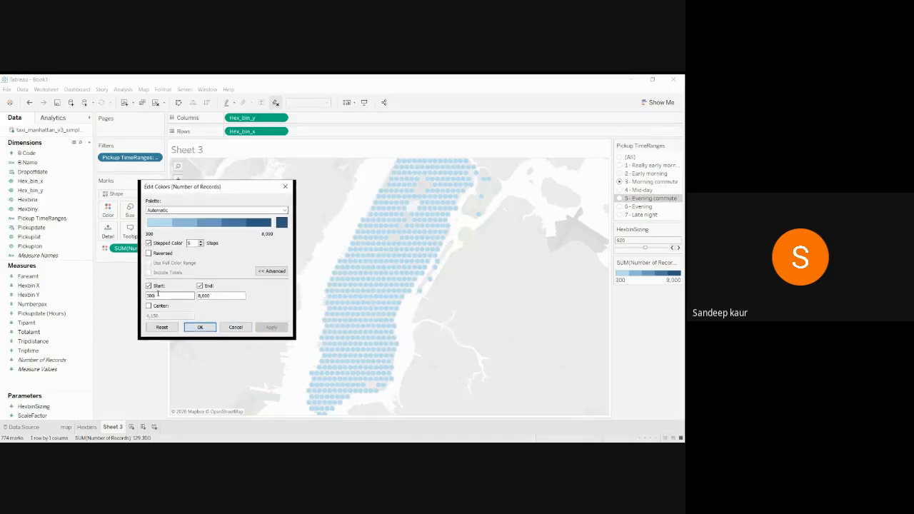
{"action": "key", "text": "BackSpace"}
{"action": "key", "text": "BackSpace"}
{"action": "key", "text": "BackSpace"}
{"action": "type", "text": "500"}
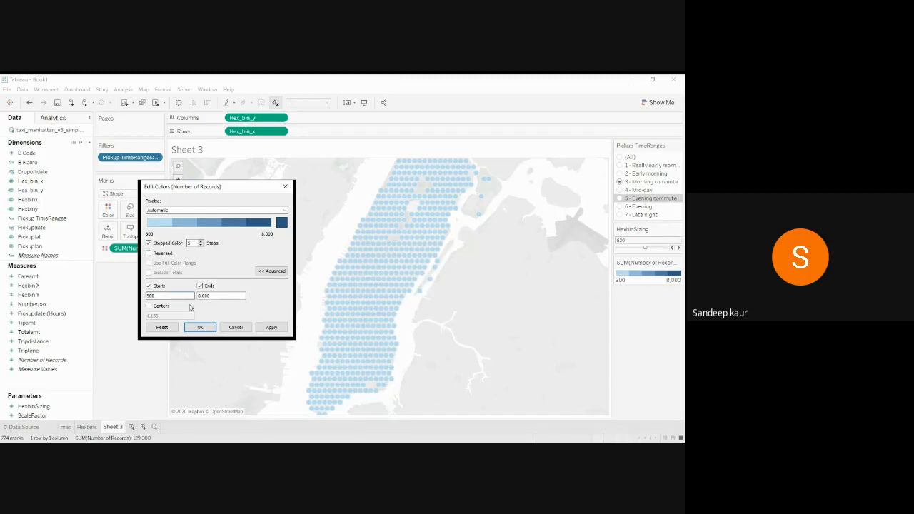
{"action": "left_click", "coordinate": [272, 328]}
{"action": "left_click", "coordinate": [201, 327]}
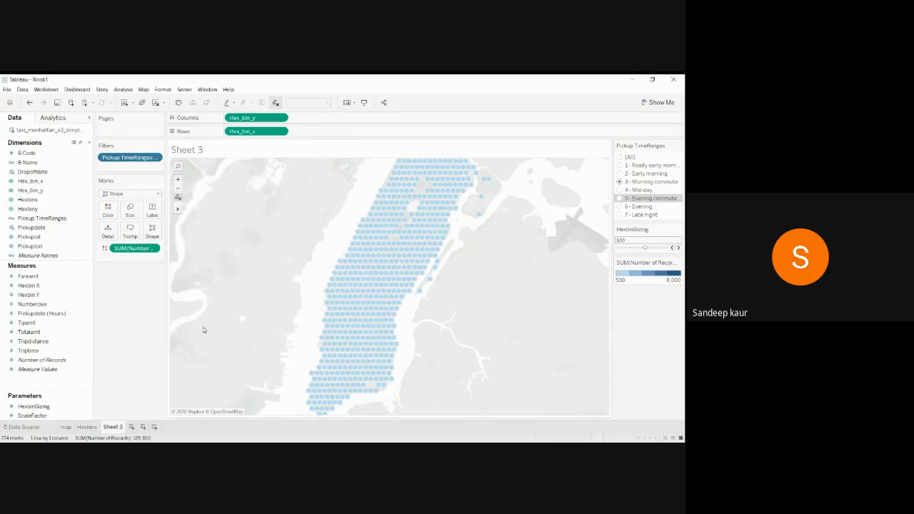
Step the filter through to 7 - Late night and nudge HexbinSizing down toward 610.
{"action": "left_click", "coordinate": [620, 173]}
{"action": "left_click", "coordinate": [620, 190]}
{"action": "left_click", "coordinate": [620, 198]}
{"action": "left_click", "coordinate": [620, 207]}
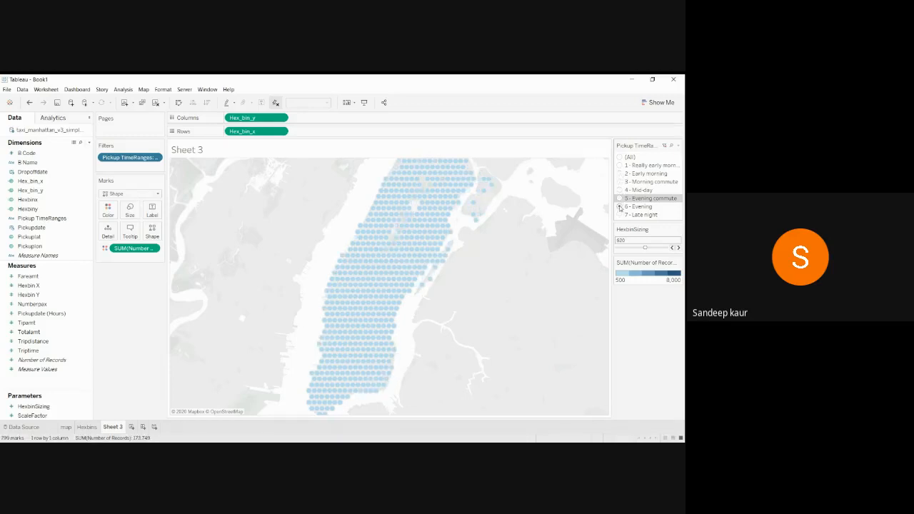
{"action": "left_click", "coordinate": [620, 214]}
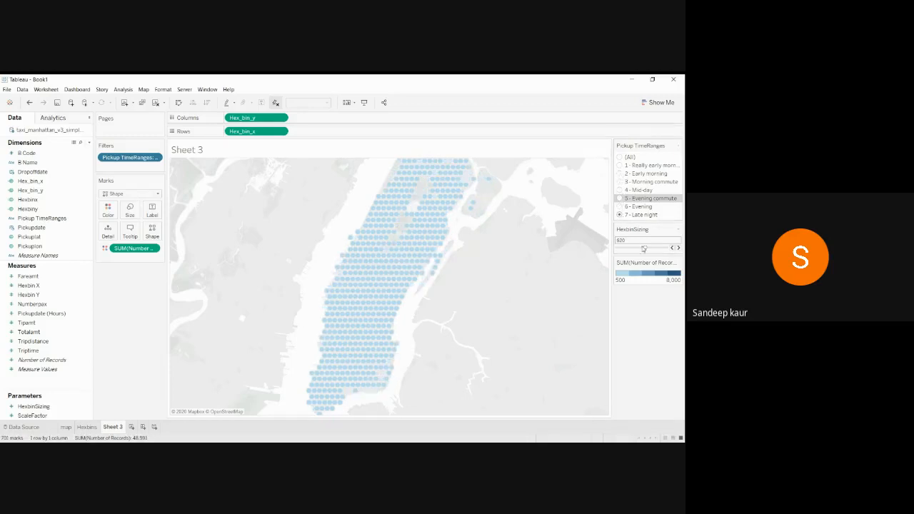
{"action": "left_click", "coordinate": [674, 247]}
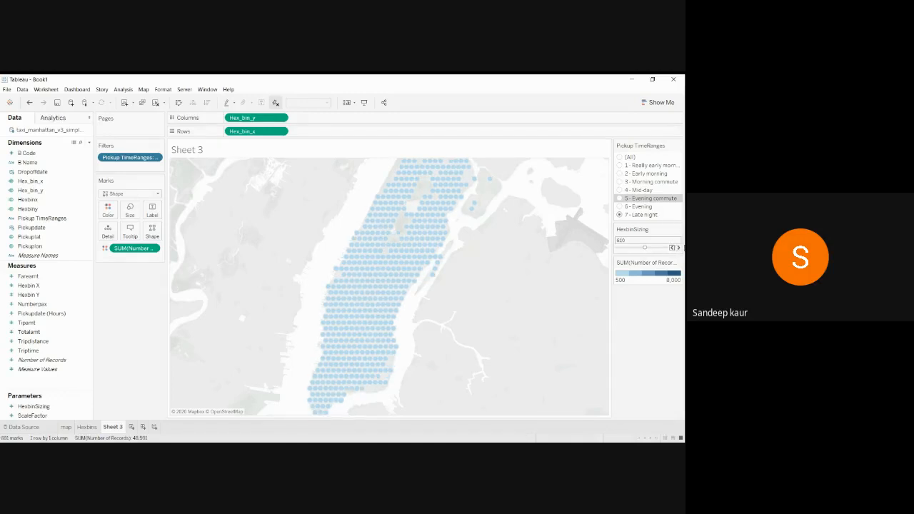
{"action": "left_click", "coordinate": [672, 247]}
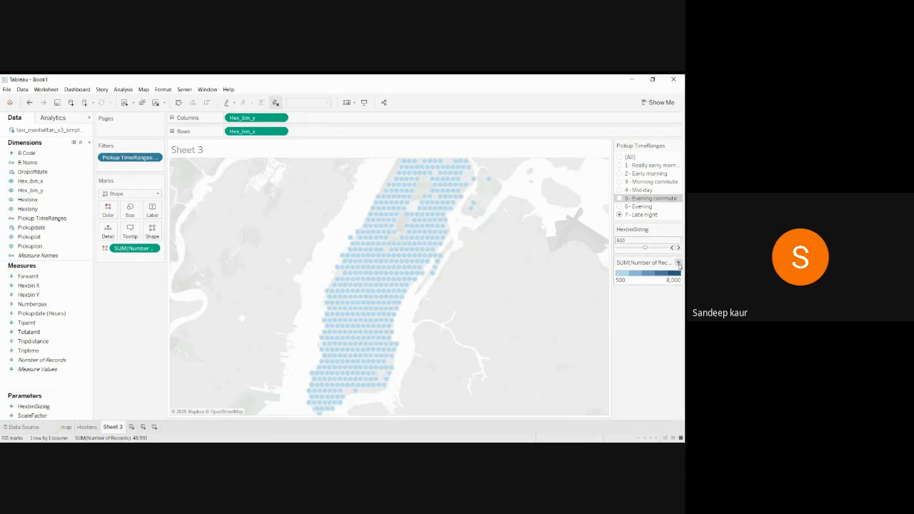
Glance at the colour settings and the Hexbins sheet, then return to Sheet 3.
{"action": "left_click", "coordinate": [678, 263]}
{"action": "left_click", "coordinate": [640, 272]}
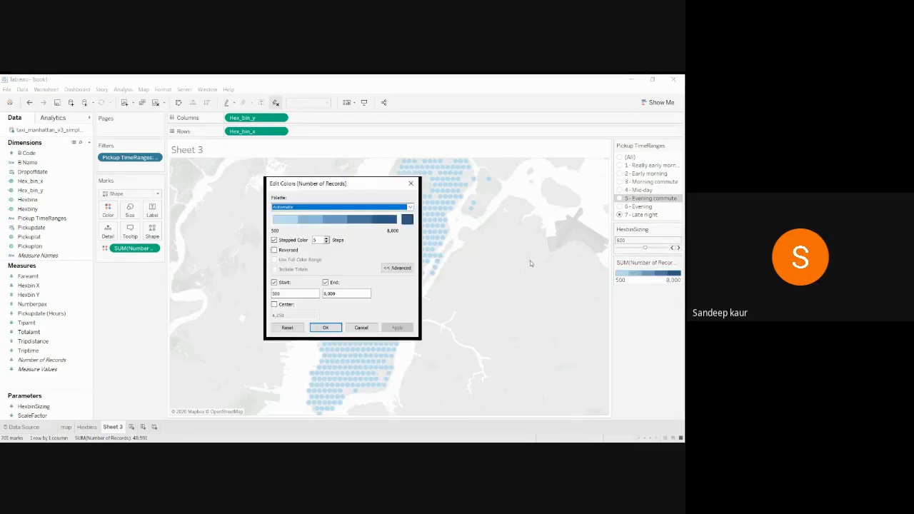
{"action": "left_click", "coordinate": [411, 184]}
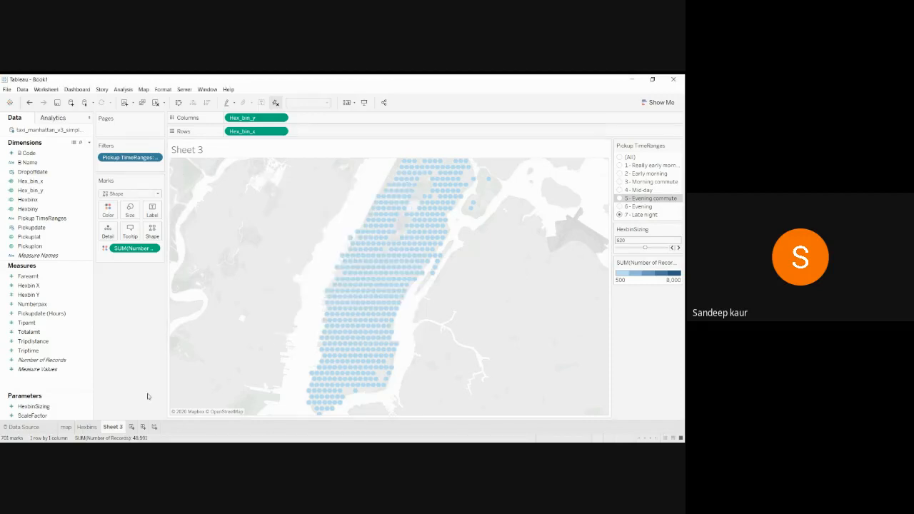
{"action": "left_click", "coordinate": [90, 427]}
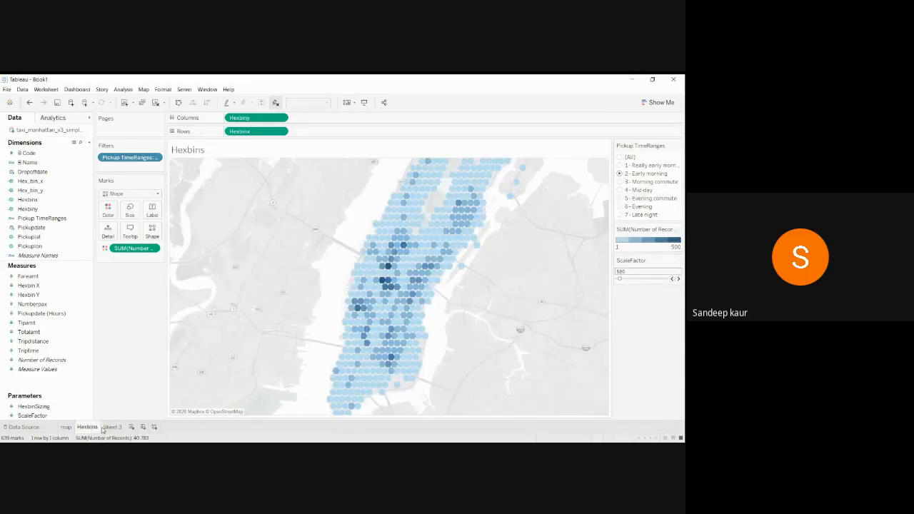
{"action": "left_click", "coordinate": [109, 427]}
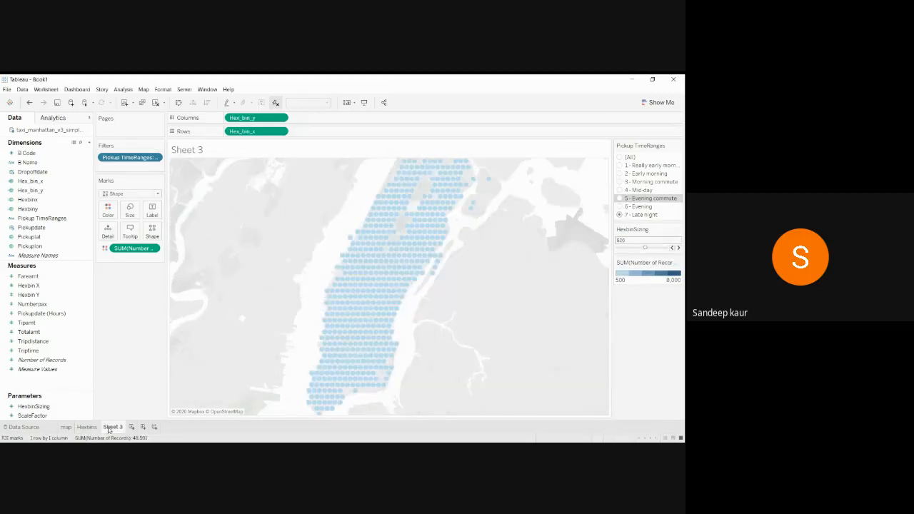
Set the colour range Start to 1 and End to 500, and apply it.
{"action": "left_click", "coordinate": [678, 263]}
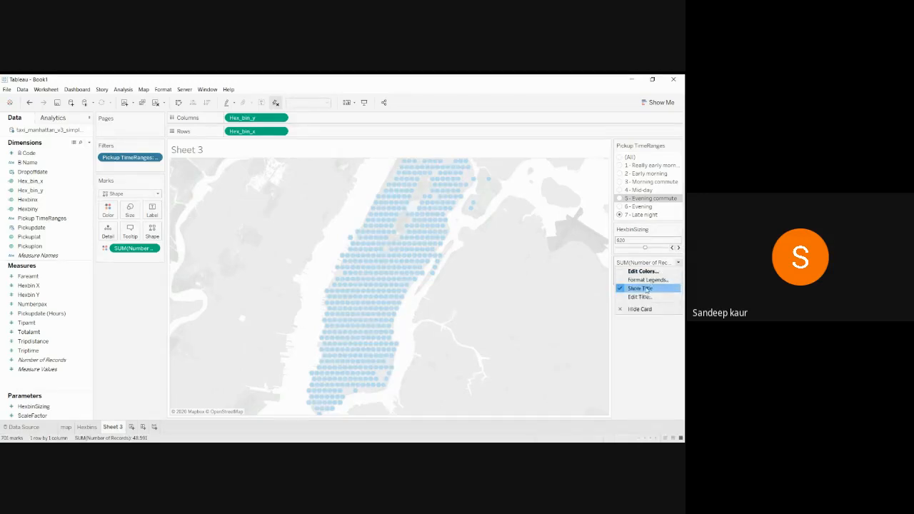
{"action": "left_click", "coordinate": [637, 272]}
{"action": "left_click", "coordinate": [304, 294]}
{"action": "key", "text": "BackSpace"}
{"action": "key", "text": "BackSpace"}
{"action": "key", "text": "BackSpace"}
{"action": "type", "text": "1"}
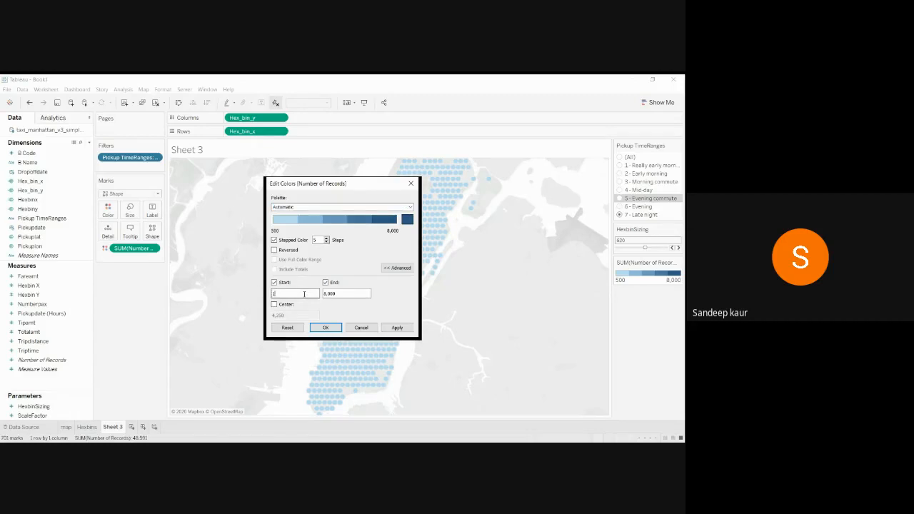
{"action": "double_click", "coordinate": [337, 292]}
{"action": "type", "text": "500"}
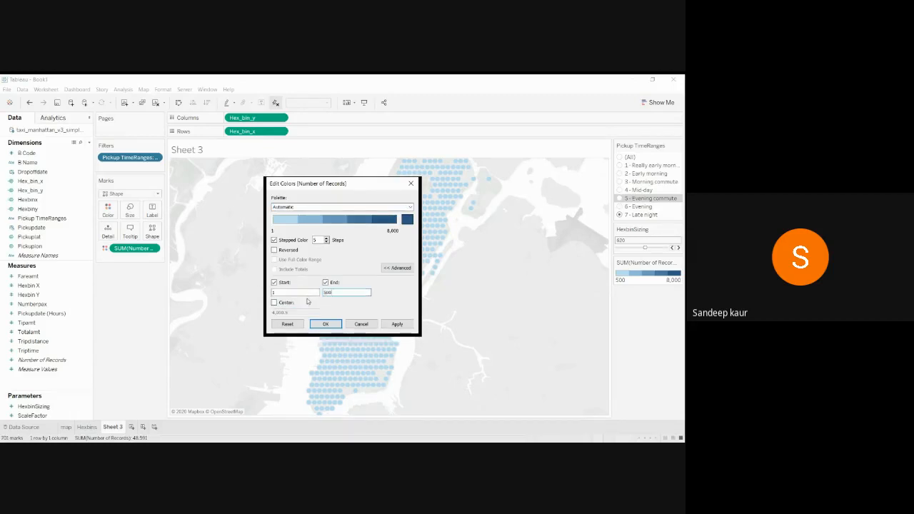
{"action": "left_click", "coordinate": [397, 324]}
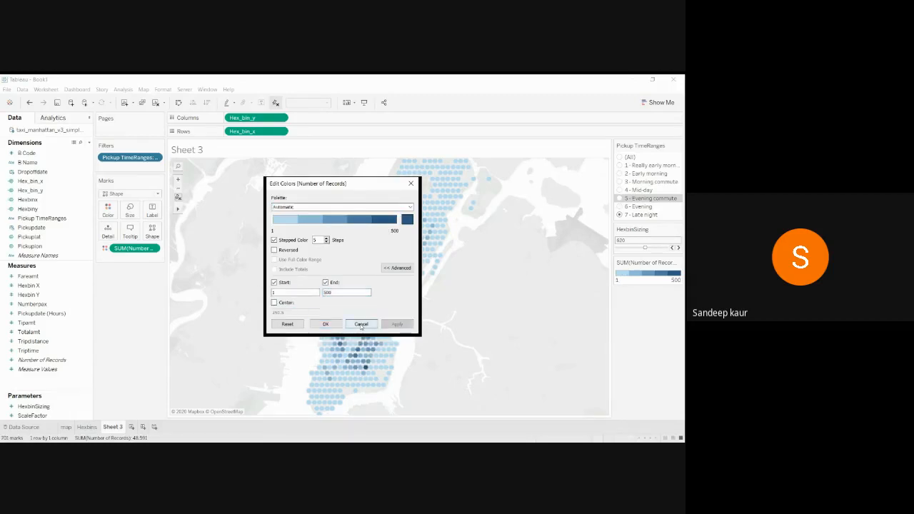
{"action": "left_click", "coordinate": [362, 325]}
Set the Pickup TimeRanges filter to 2 - Early morning after briefly viewing 3 - Morning commute.
{"action": "left_click", "coordinate": [650, 173]}
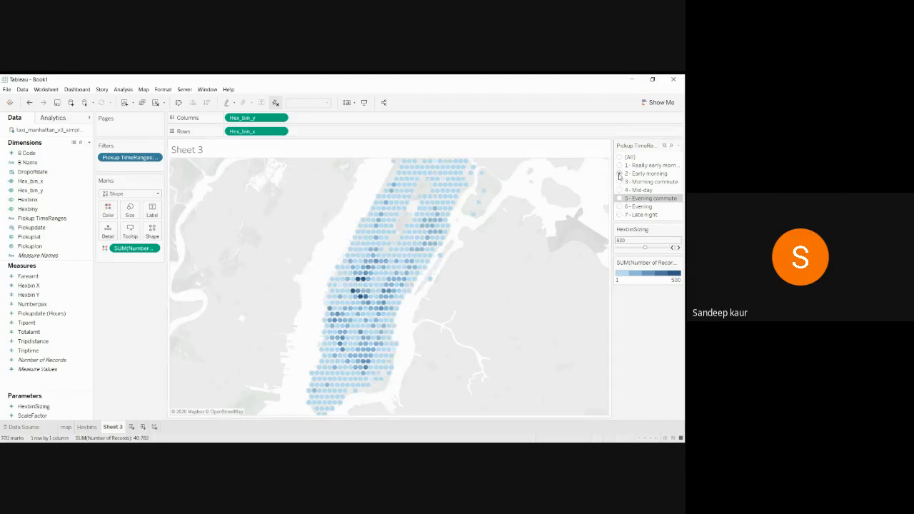
{"action": "left_click", "coordinate": [620, 182]}
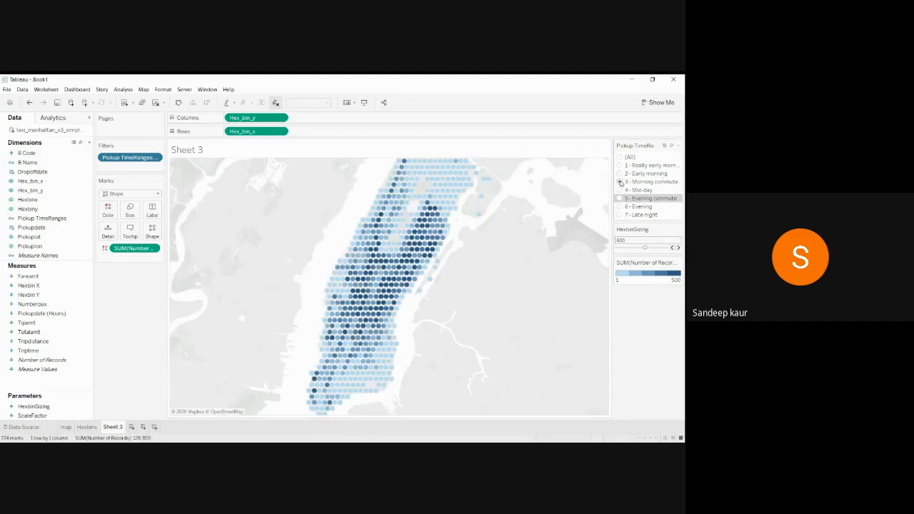
{"action": "left_click", "coordinate": [619, 175]}
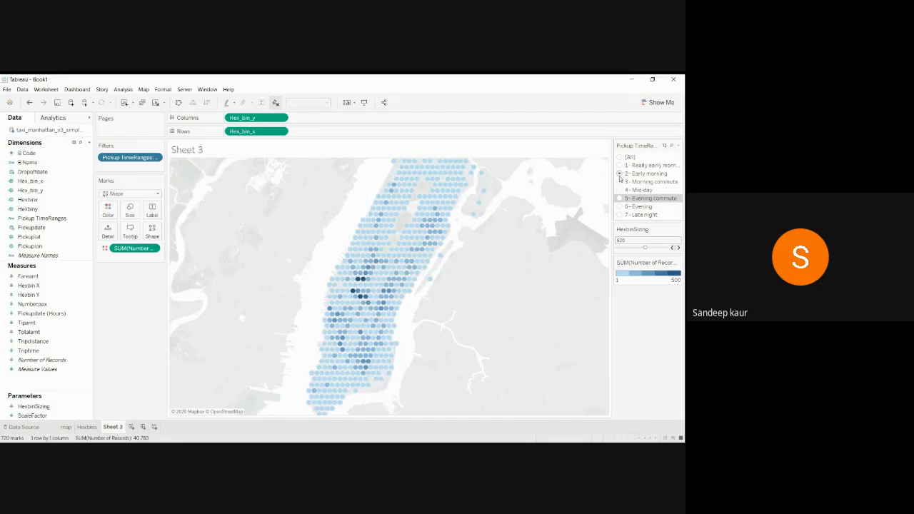
{"action": "mouse_move", "coordinate": [366, 276]}
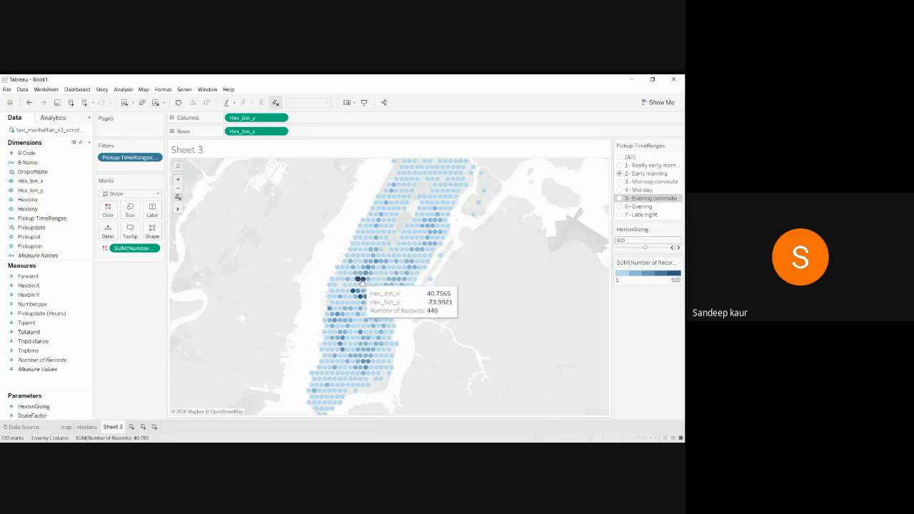
{"action": "mouse_move", "coordinate": [361, 298]}
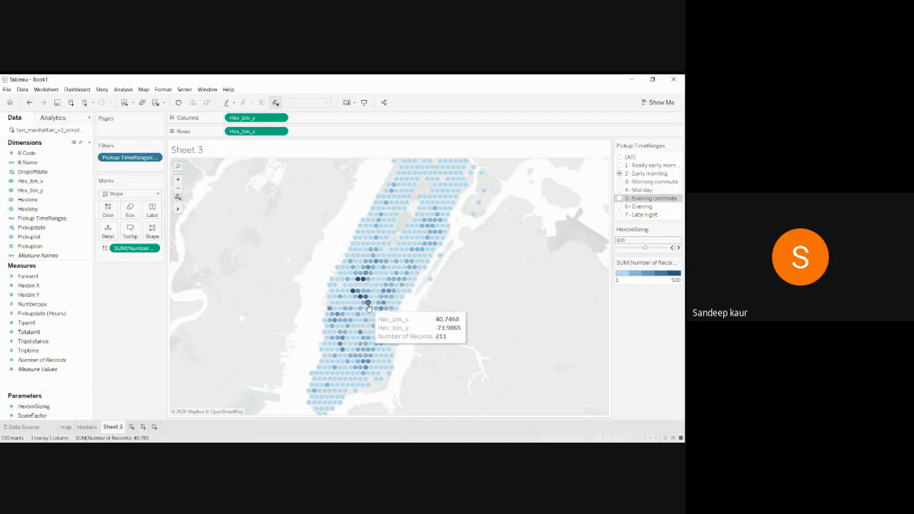
{"action": "left_click", "coordinate": [144, 90]}
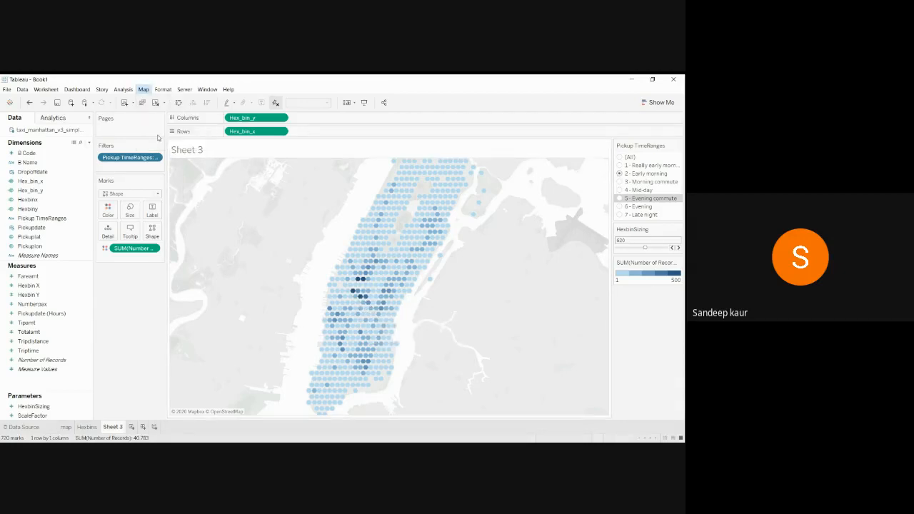
Turn on the Streets, Highways, Routes layer in the Map Layers pane for the hexbin map.
{"action": "left_click", "coordinate": [164, 136]}
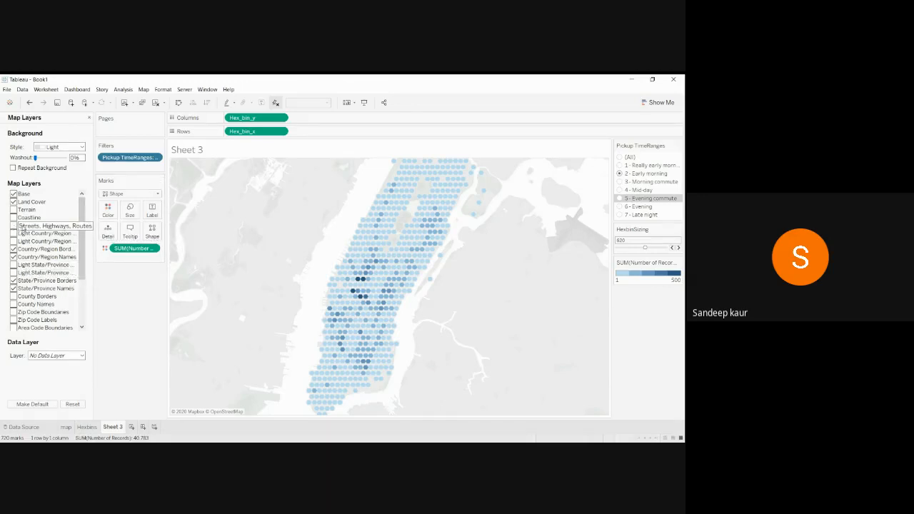
{"action": "left_click", "coordinate": [13, 226]}
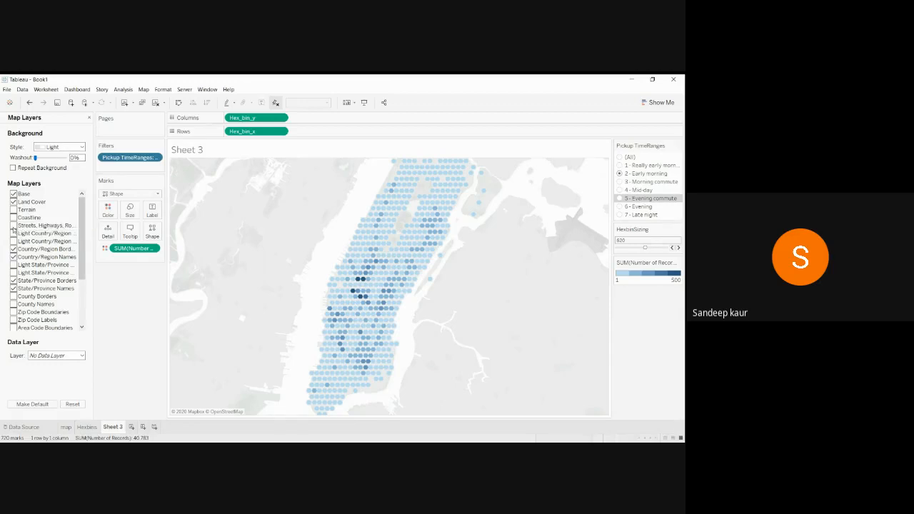